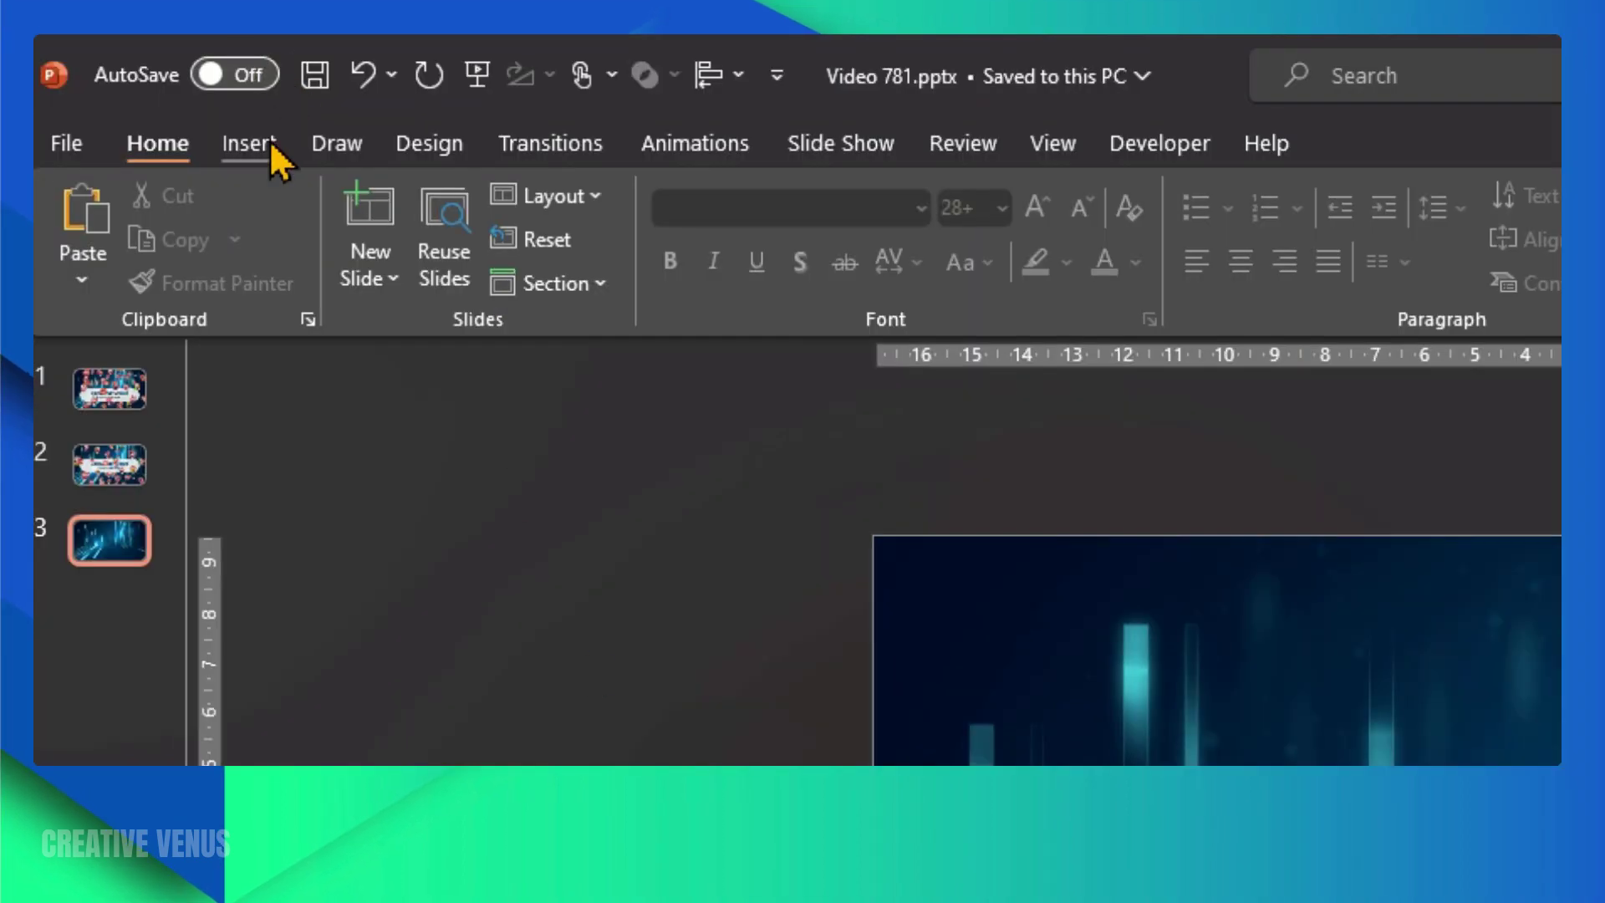
Insert all variations of the red cartoon cat from the stock image stickers and shrink them all together to a small size.
click(256, 147)
click(356, 284)
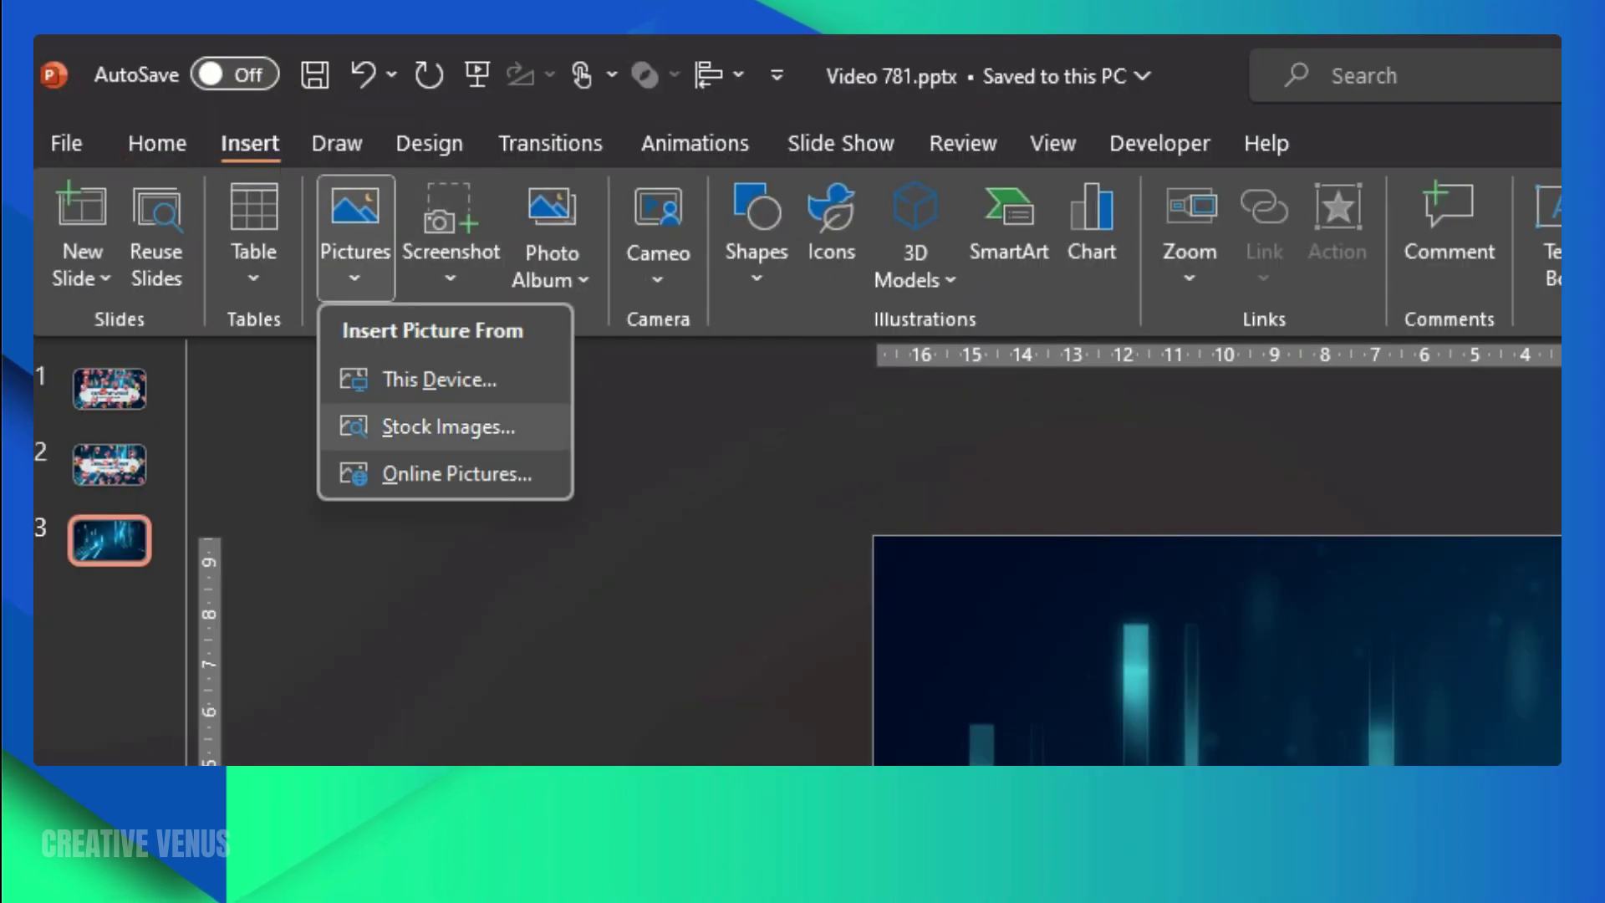
click(448, 426)
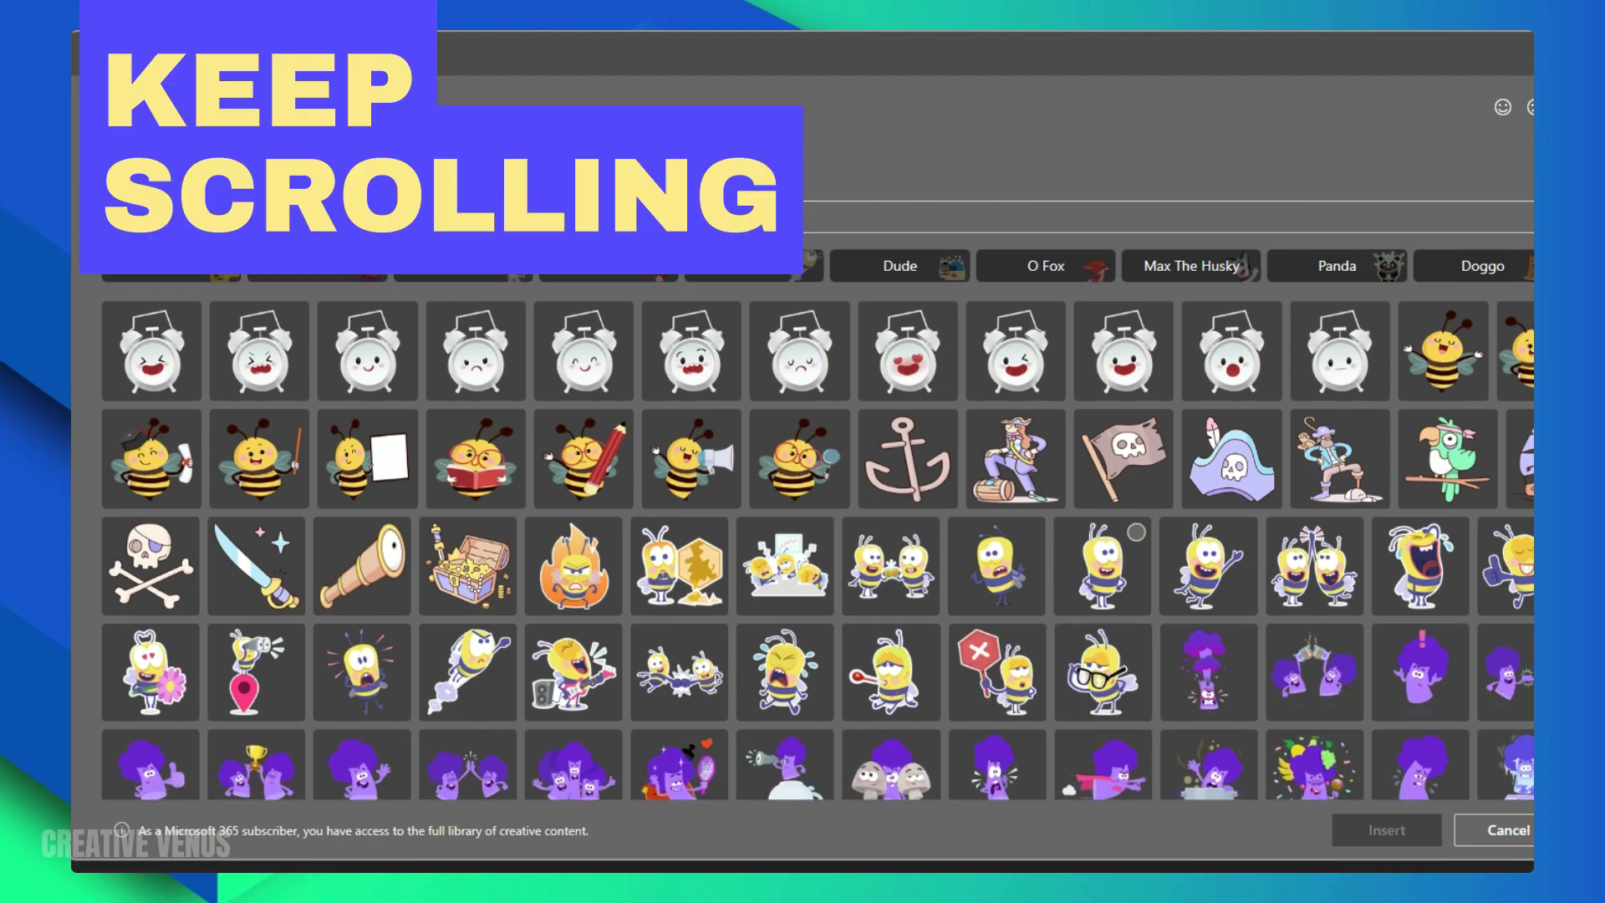
scroll(1103, 567, down, 12)
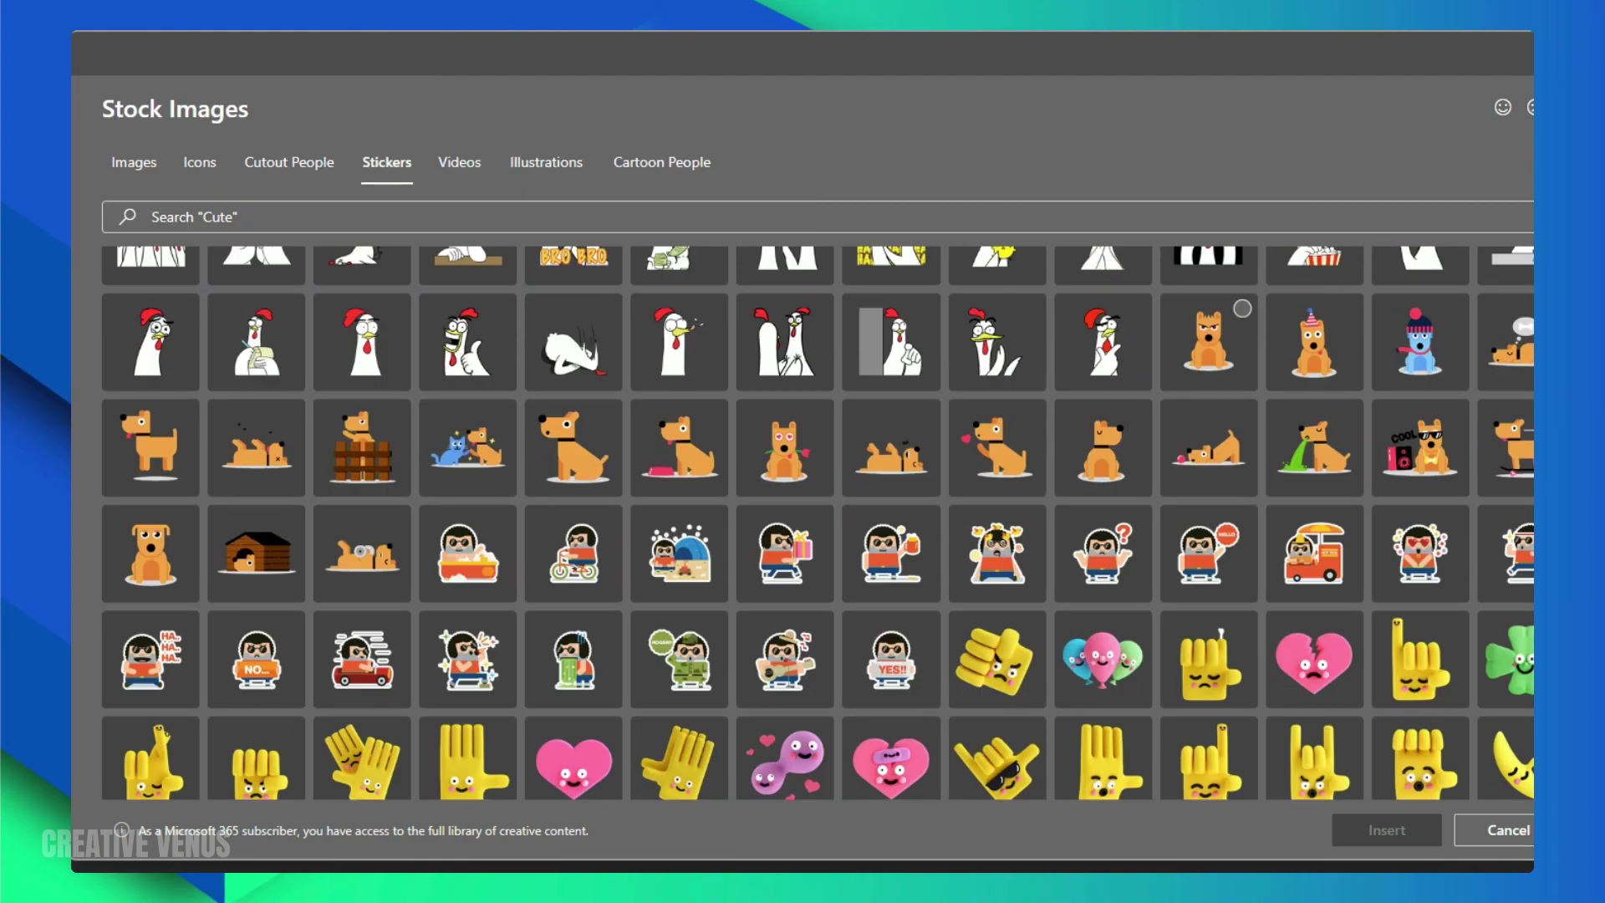
scroll(1242, 308, down, 6)
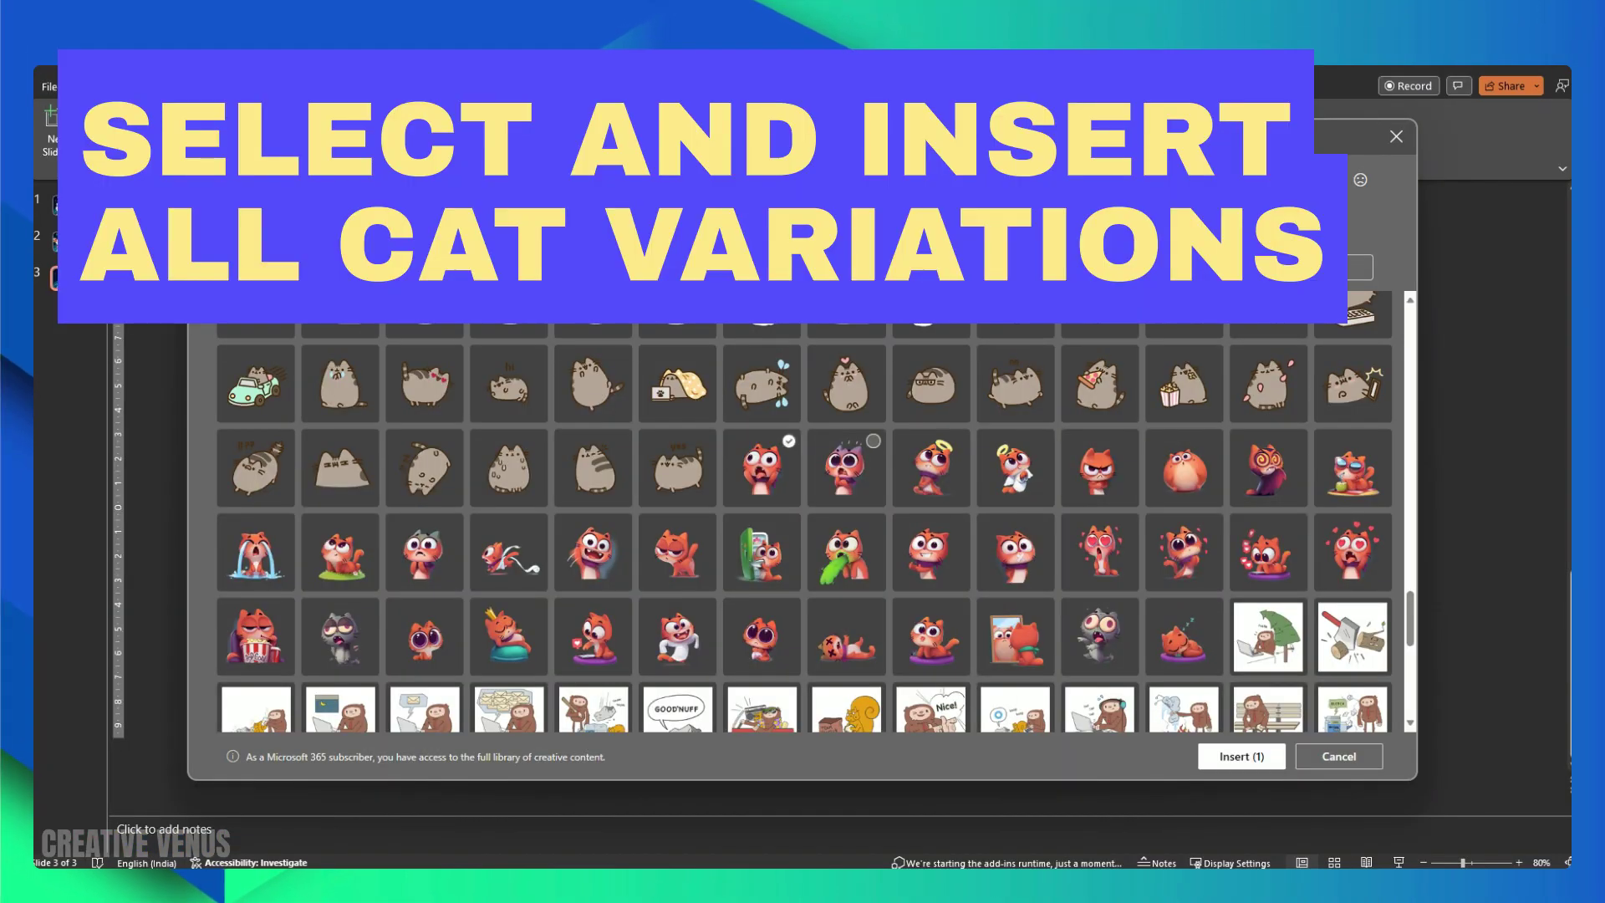
click(846, 469)
click(1015, 468)
click(1183, 468)
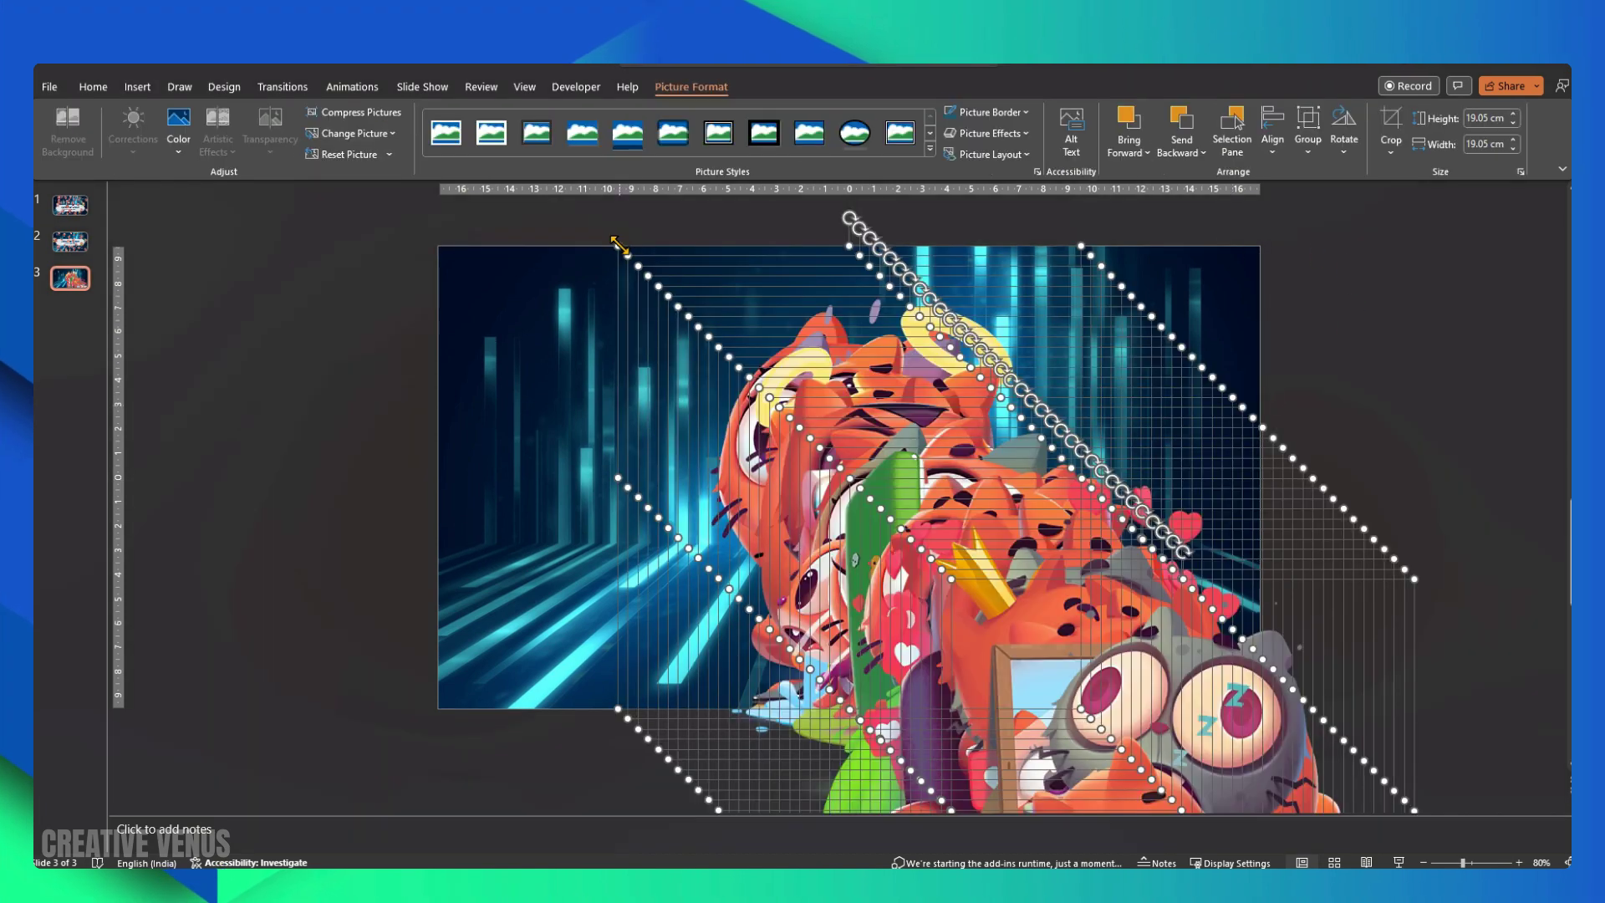
drag(618, 248, 1031, 665)
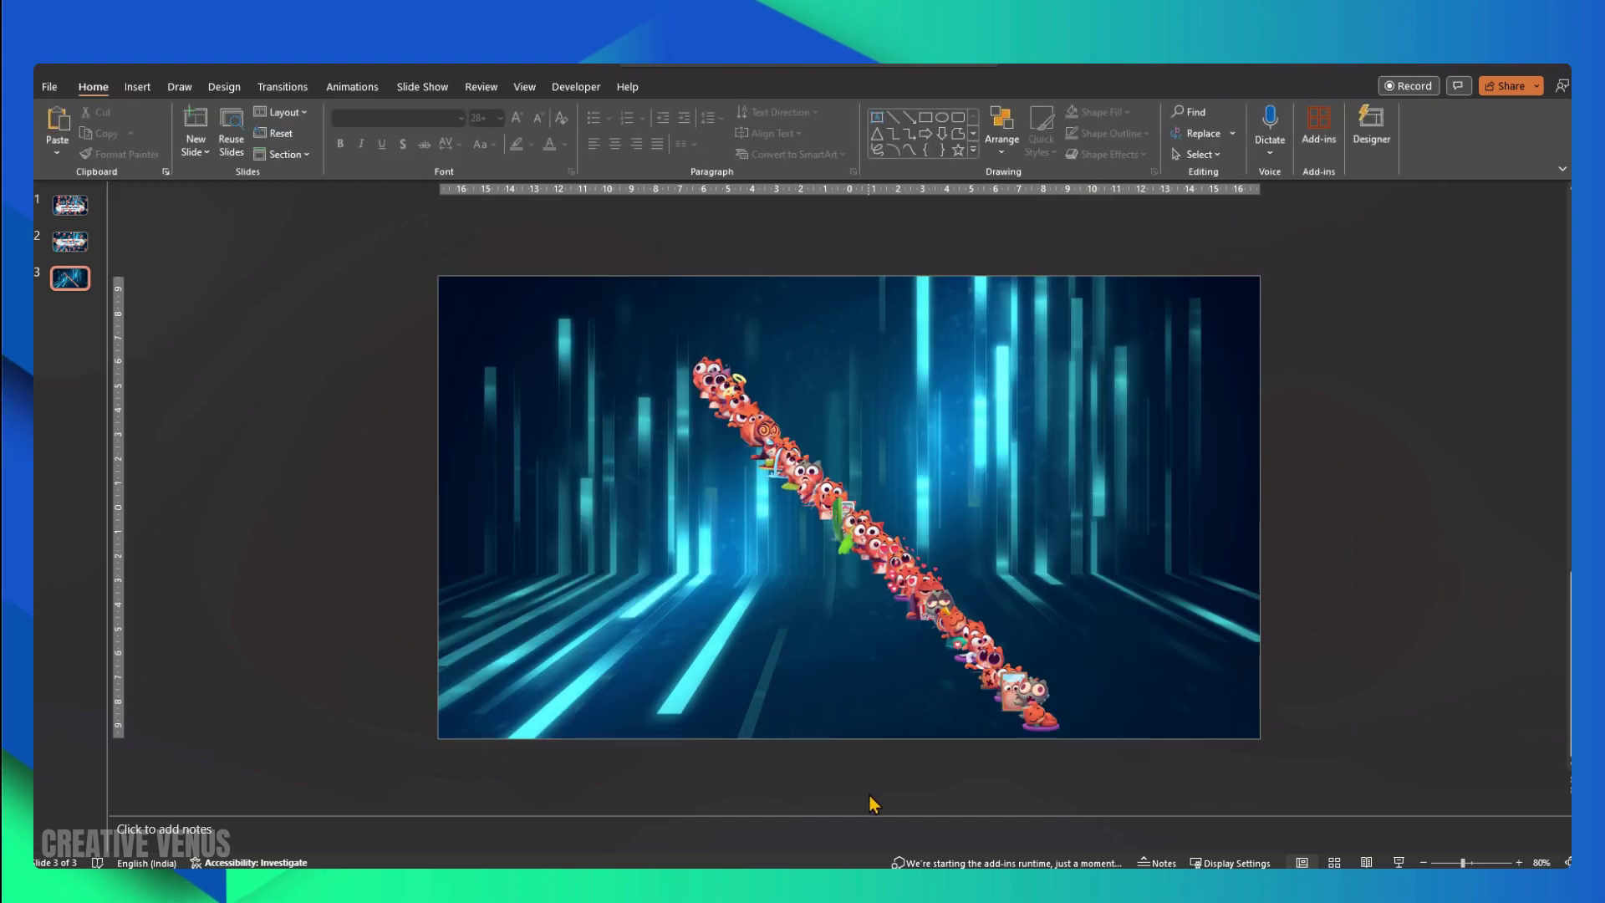
Split the diagonal row of cats into four clusters and move each one toward a different corner of the slide.
drag(862, 797, 1159, 460)
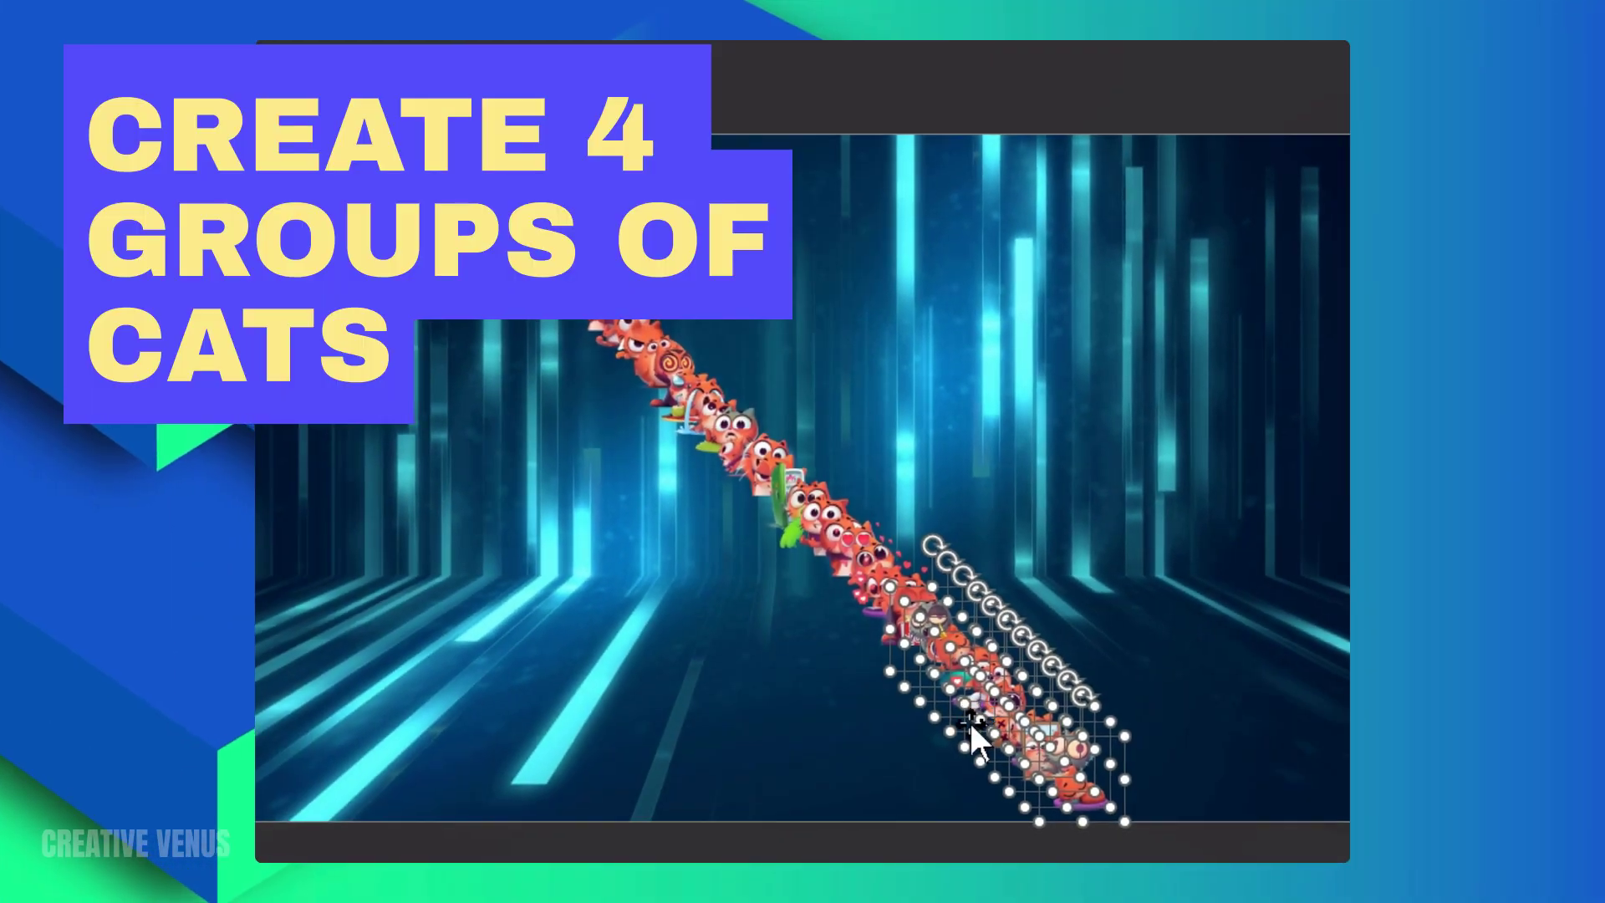
drag(971, 724, 1203, 324)
drag(732, 873, 984, 464)
drag(856, 568, 1272, 600)
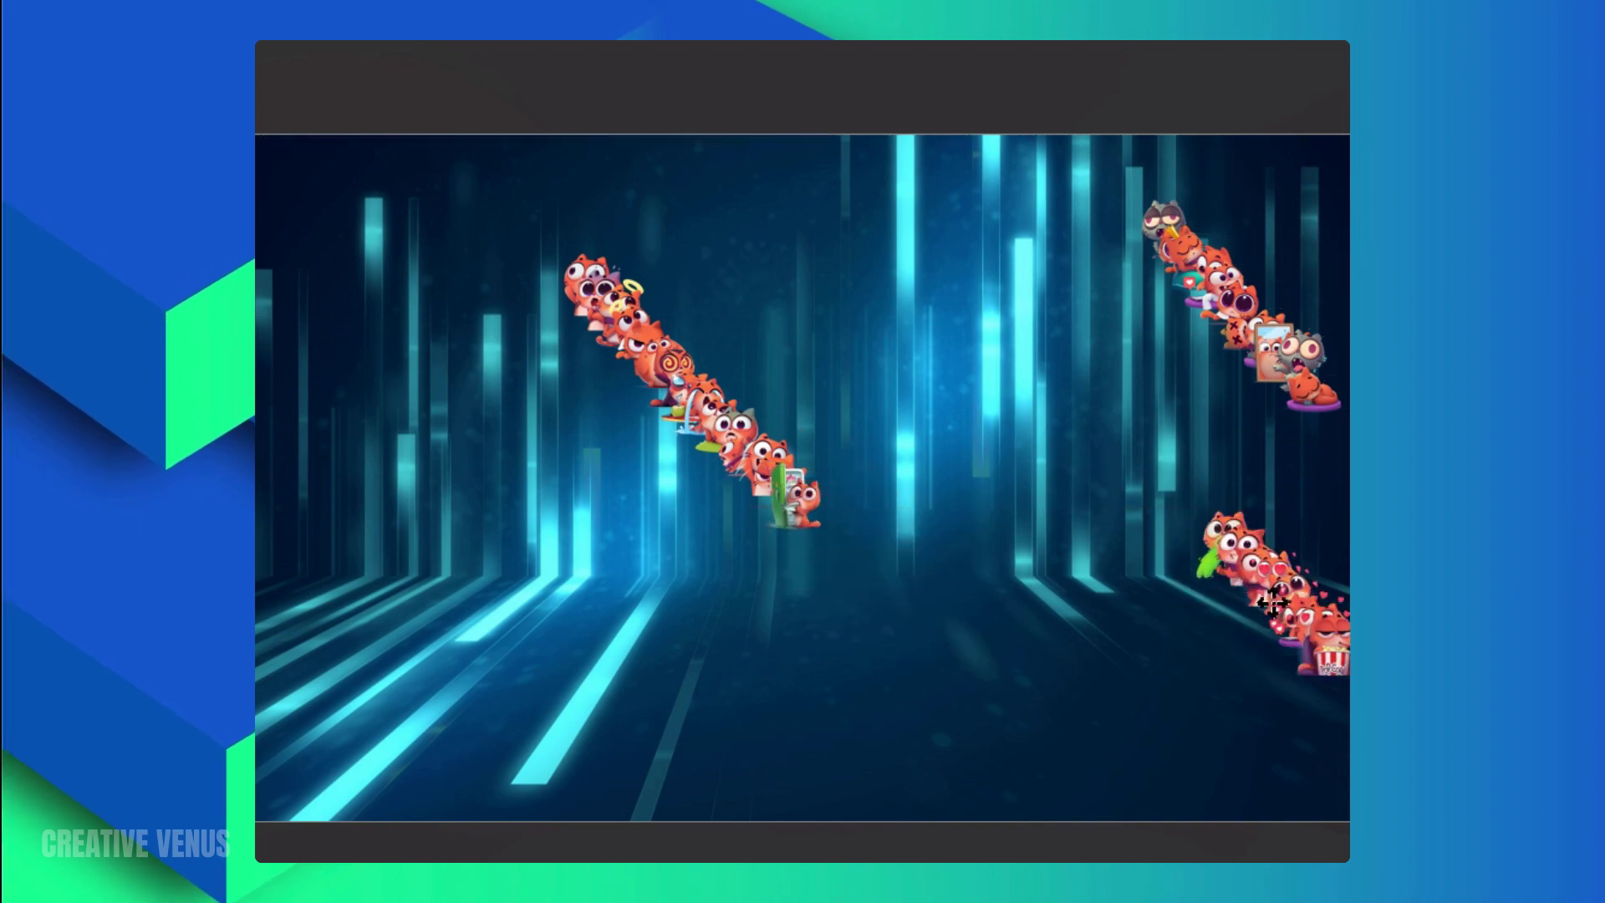
drag(694, 836, 886, 360)
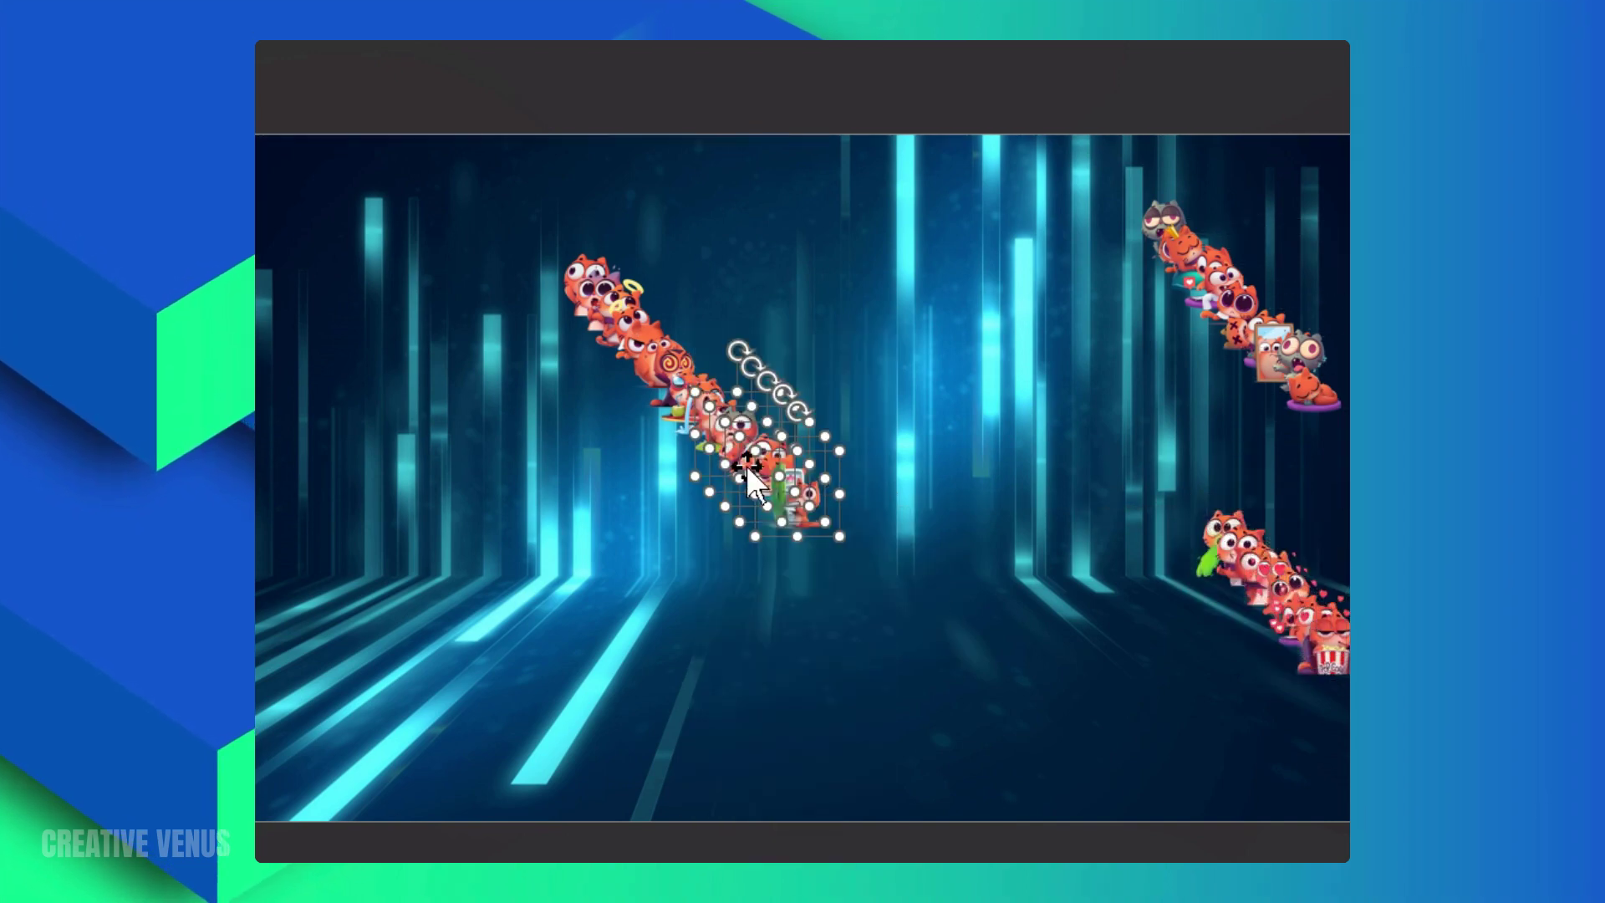
drag(745, 464, 462, 628)
drag(506, 56, 796, 512)
drag(700, 383, 367, 205)
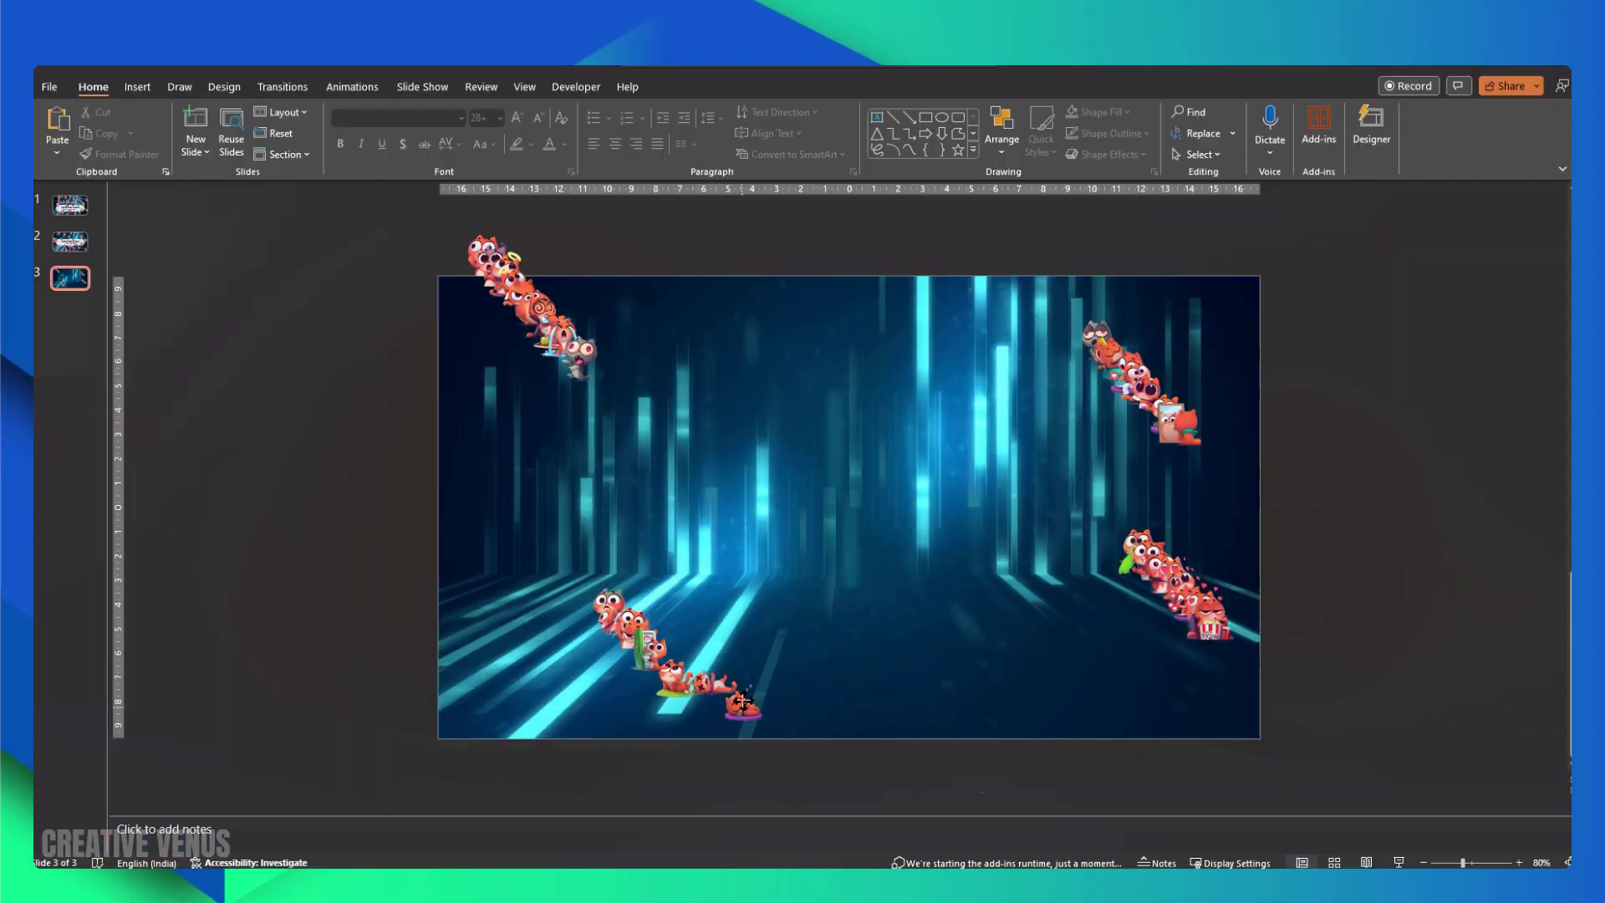
Spread the cats apart within each of the four clusters and shift the grouped upper-right cluster slightly up and inward.
mouse_move(744, 704)
mouse_down()
mouse_move(774, 611)
mouse_move(760, 683)
mouse_move(715, 693)
mouse_up()
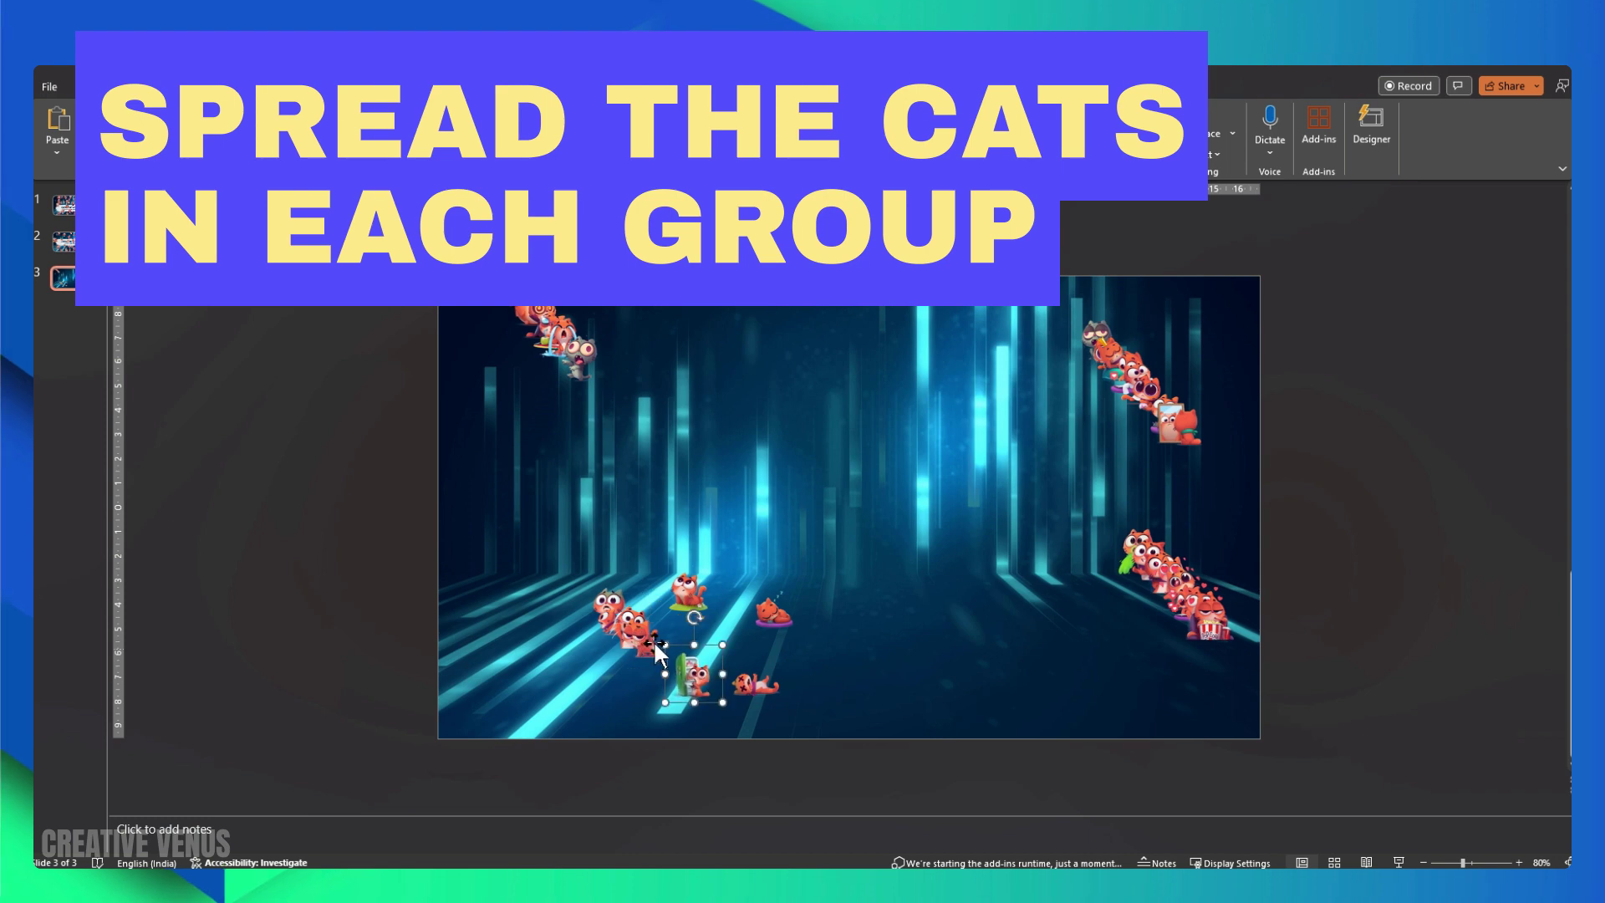
click(618, 687)
drag(615, 516, 613, 504)
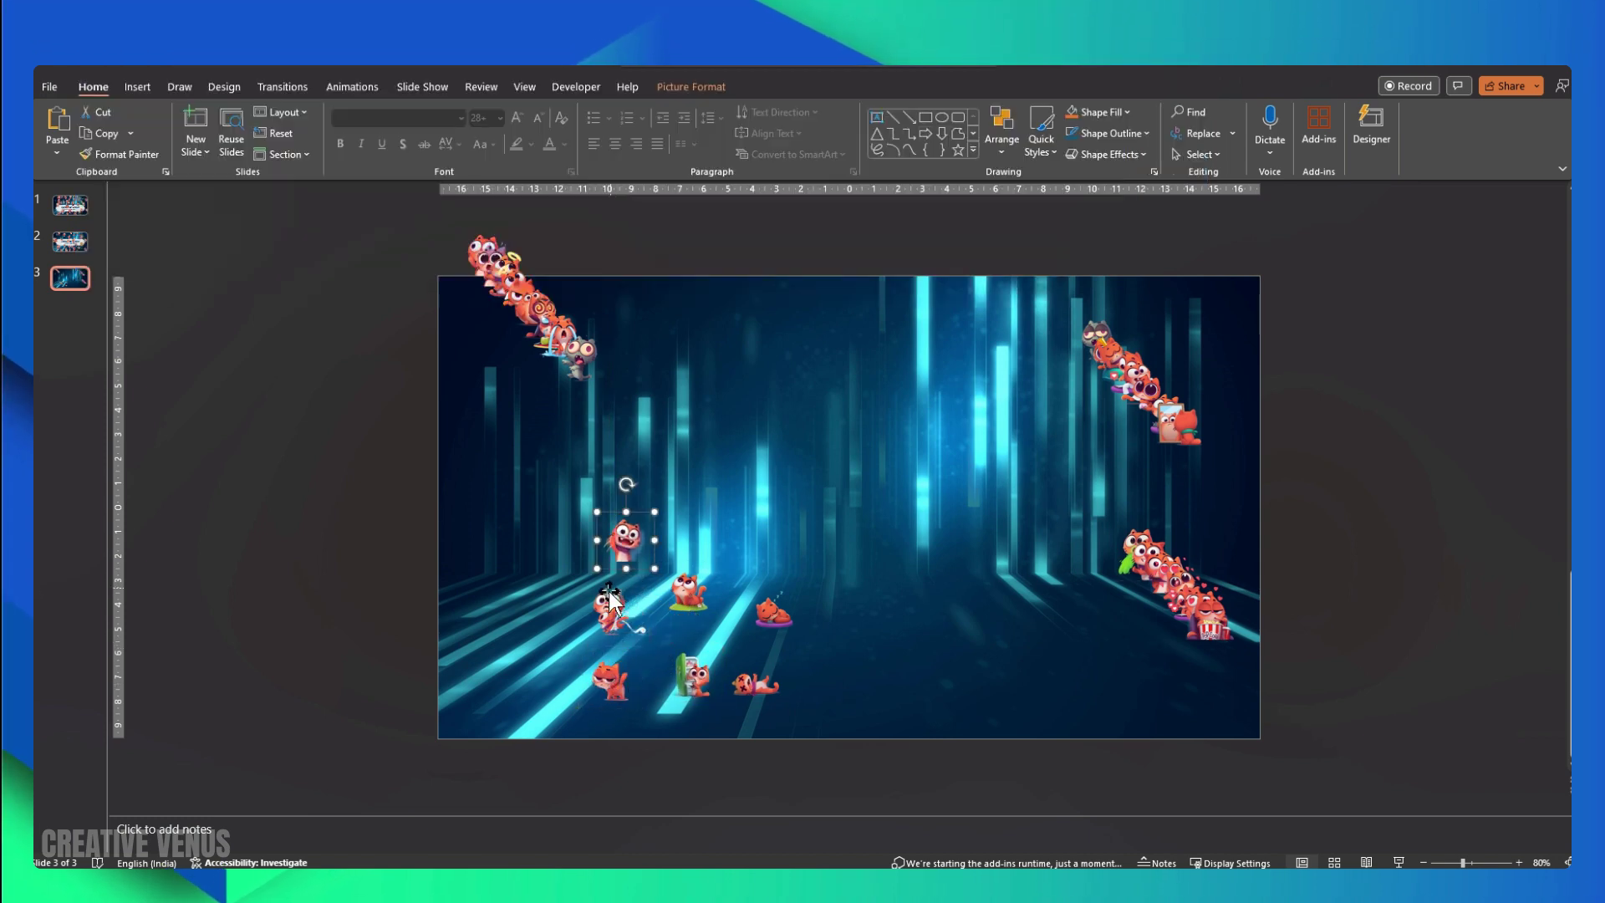
drag(548, 789, 910, 465)
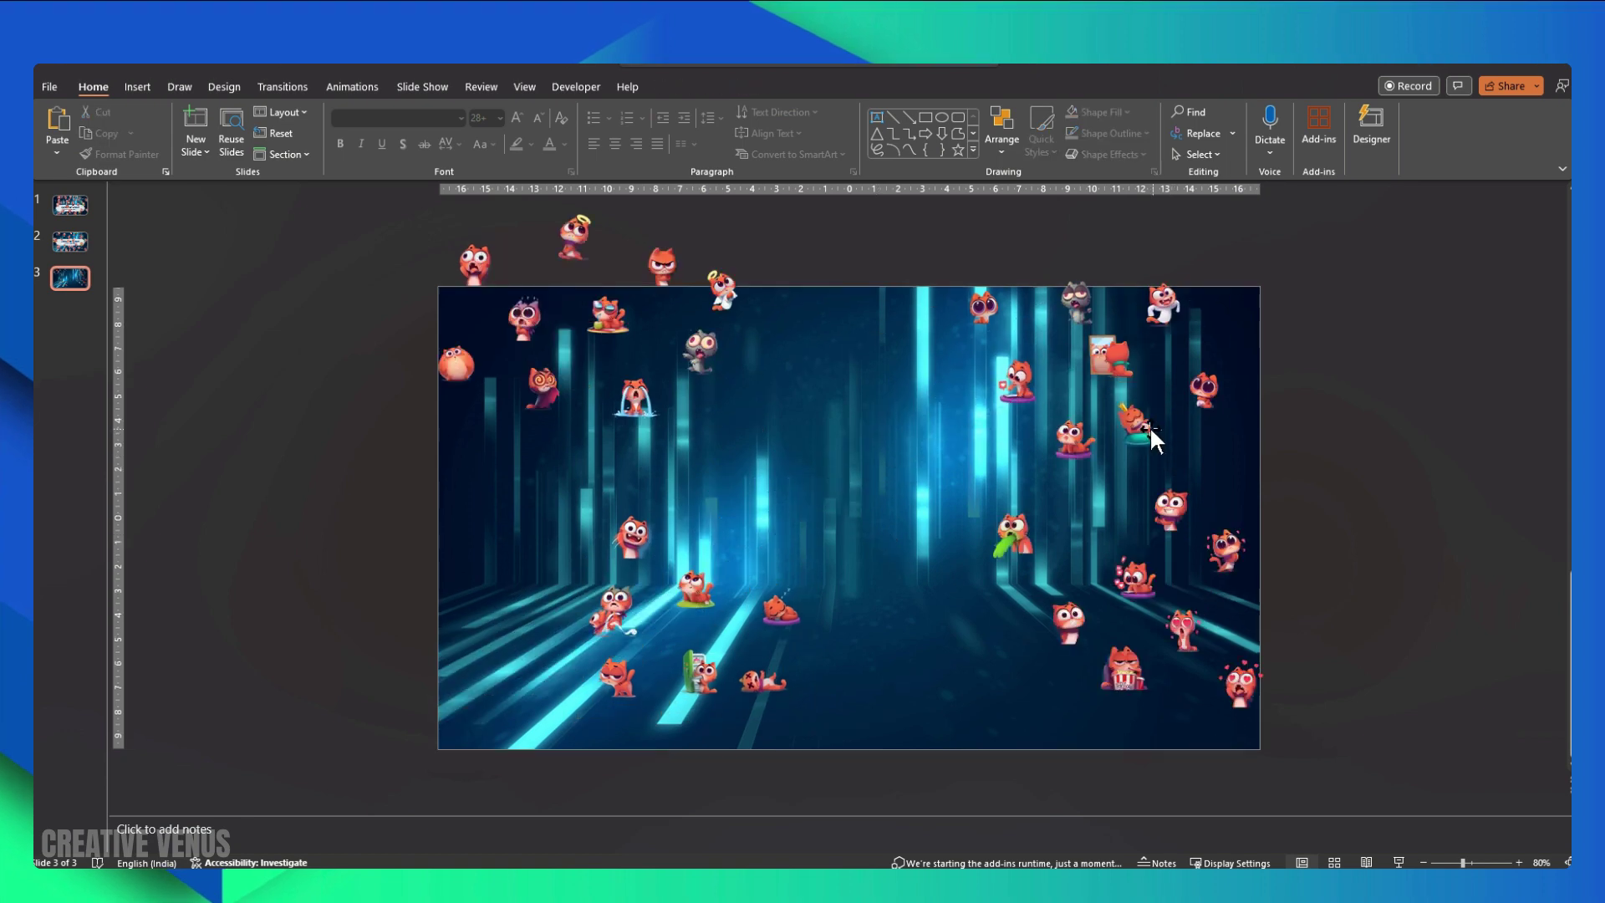
drag(1150, 425, 1110, 390)
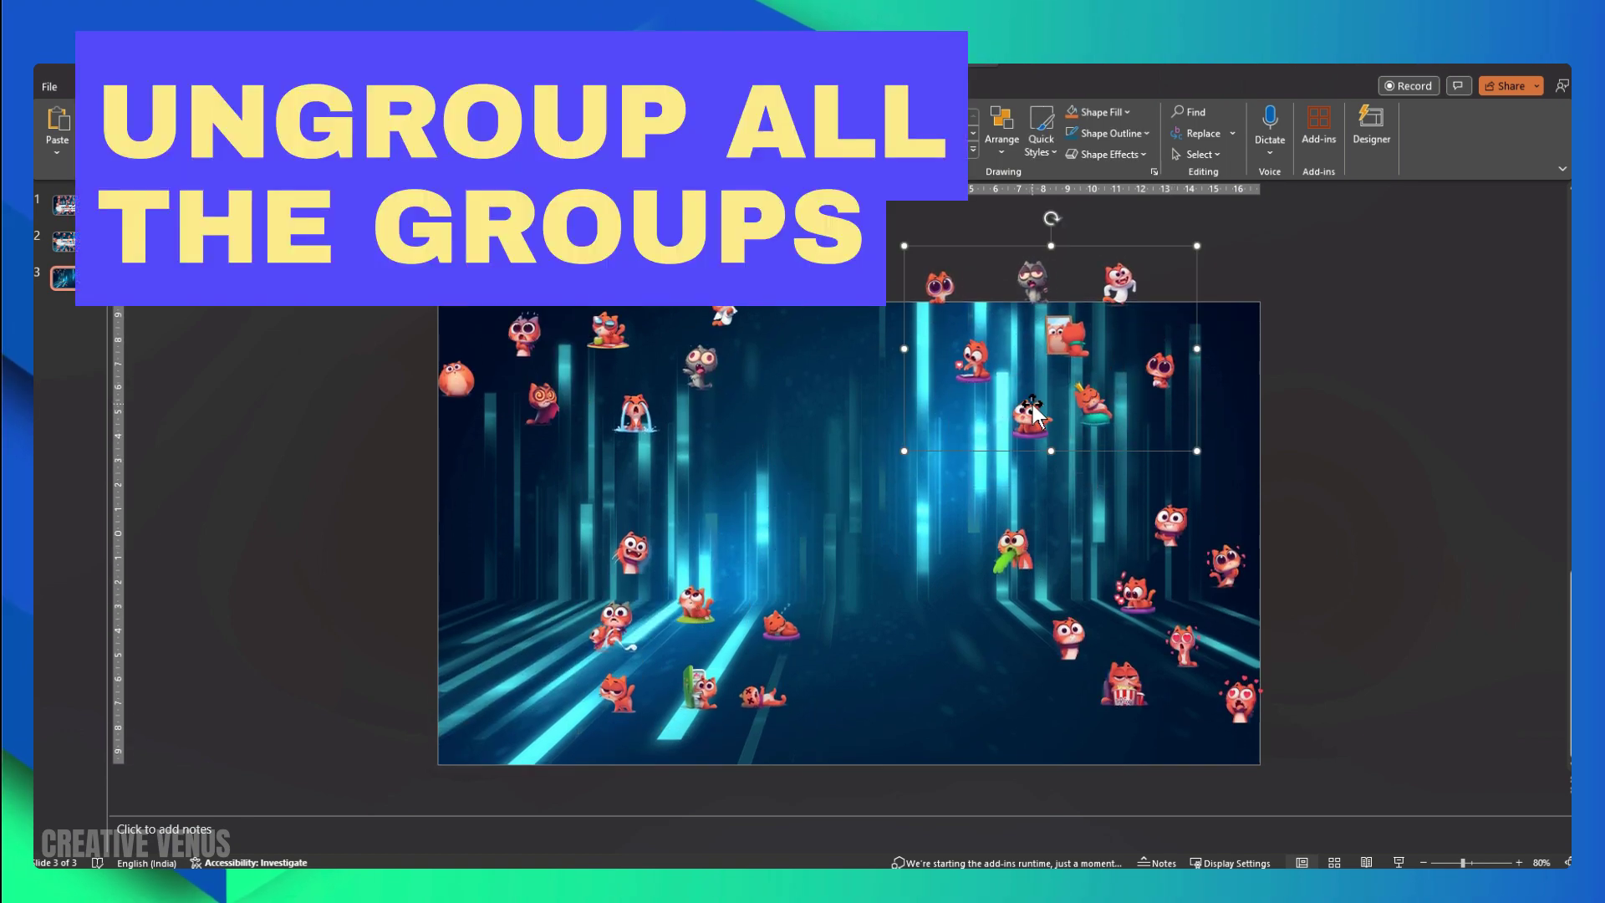
Ungroup all four cat groups on the slide.
key(ctrl+shift+g)
scroll(774, 615, down, 1)
click(774, 614)
key(ctrl+shift+g)
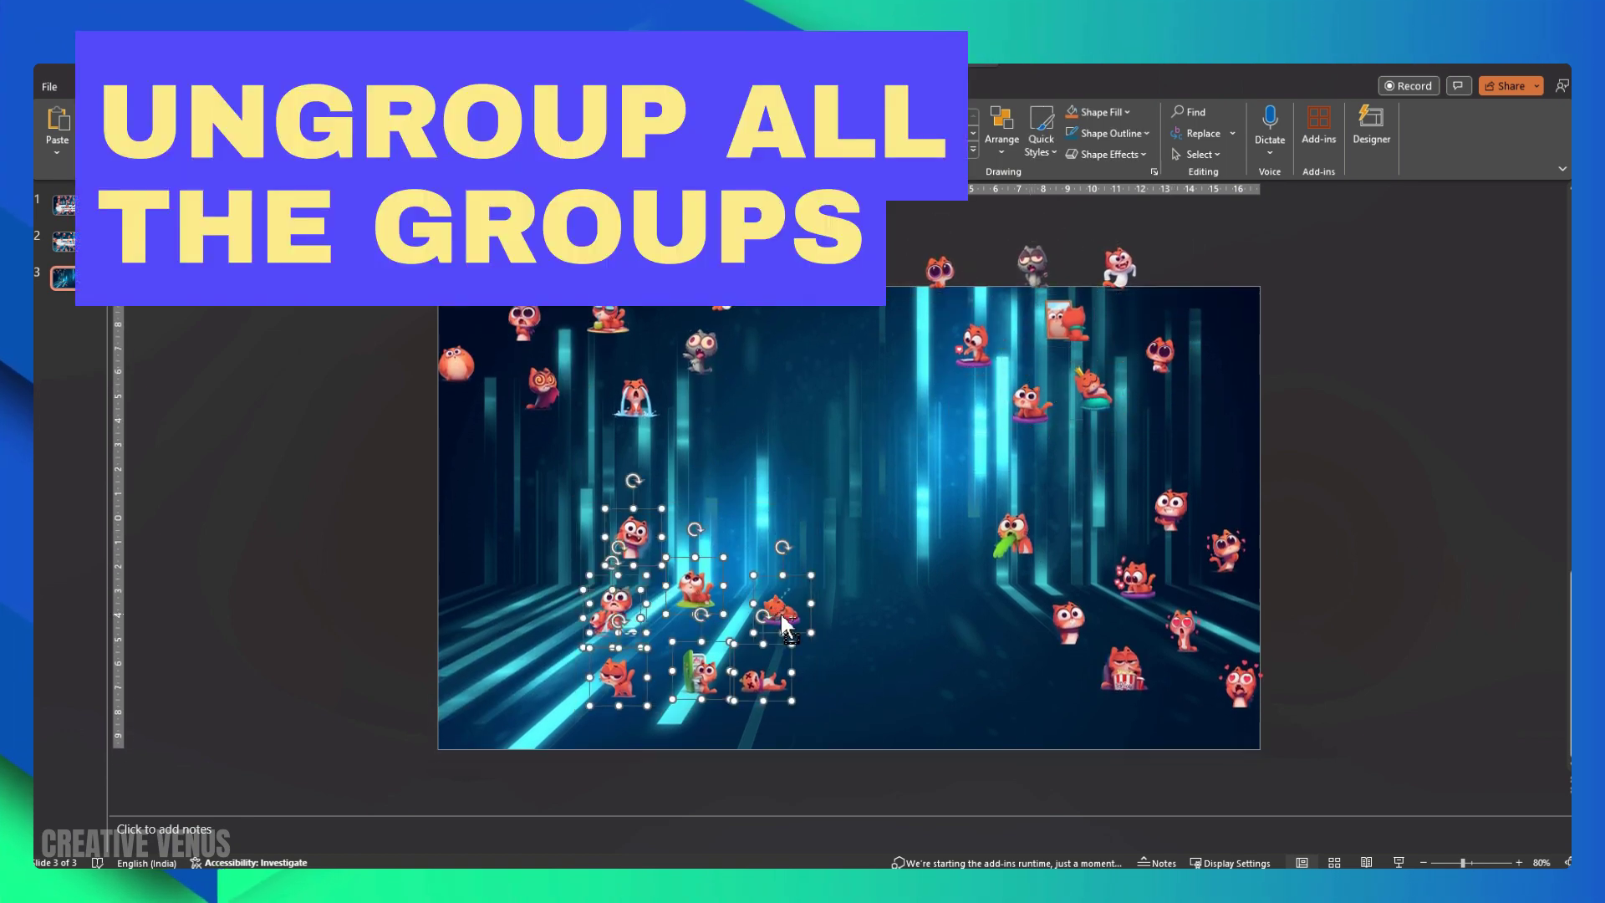
click(1064, 625)
key(ctrl+shift+g)
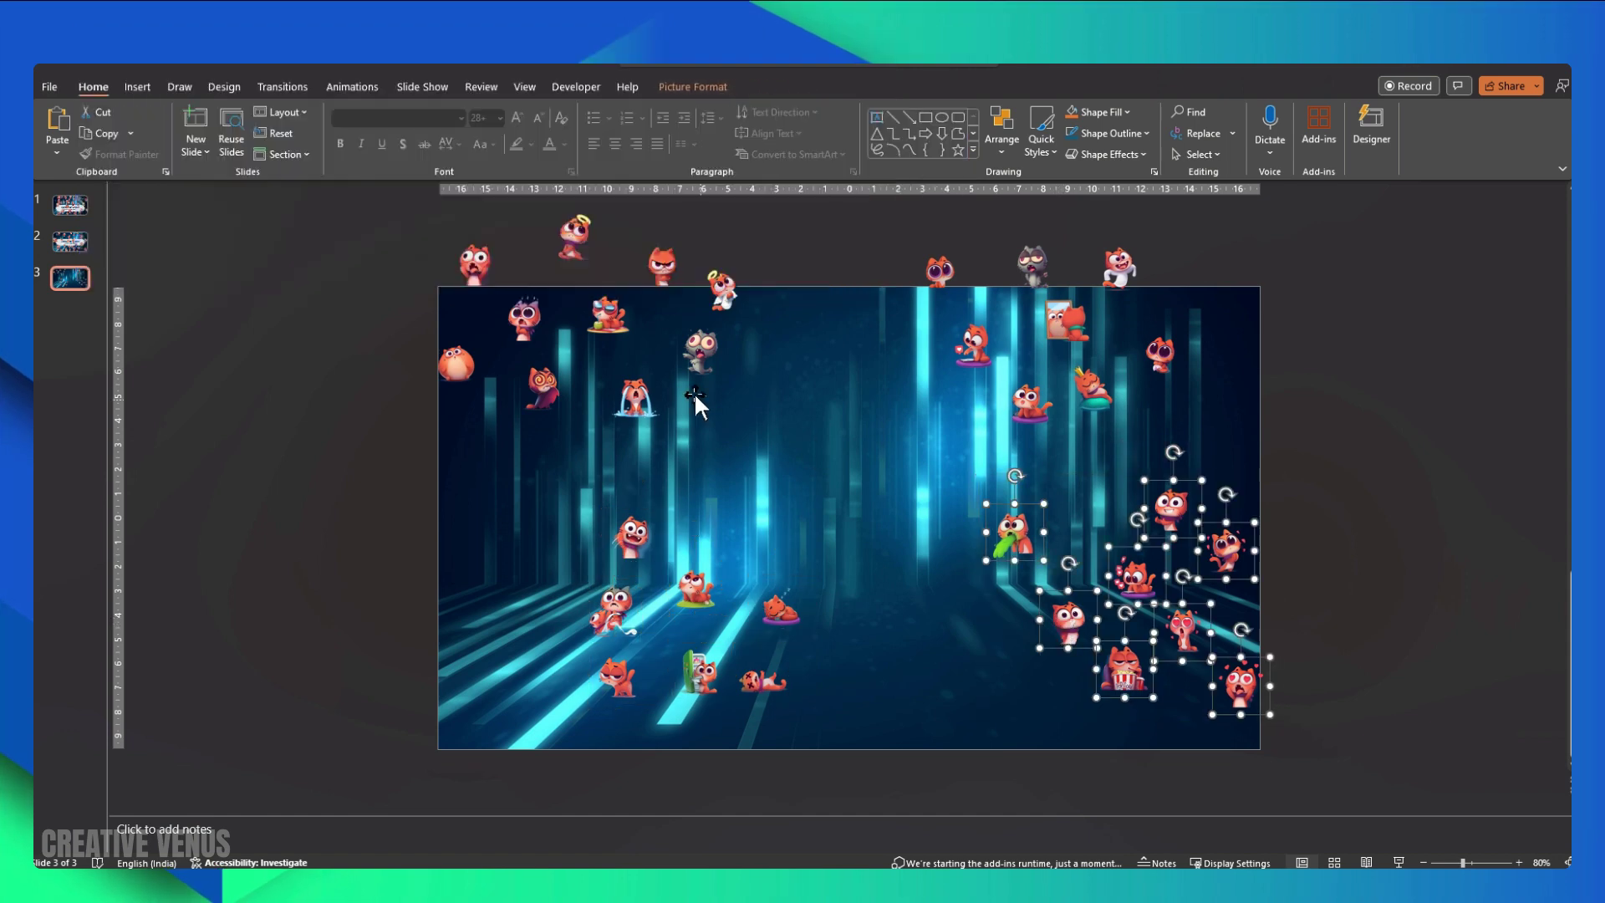
scroll(637, 405, up, 1)
click(637, 405)
key(ctrl+shift+g)
click(362, 440)
scroll(362, 440, down, 1)
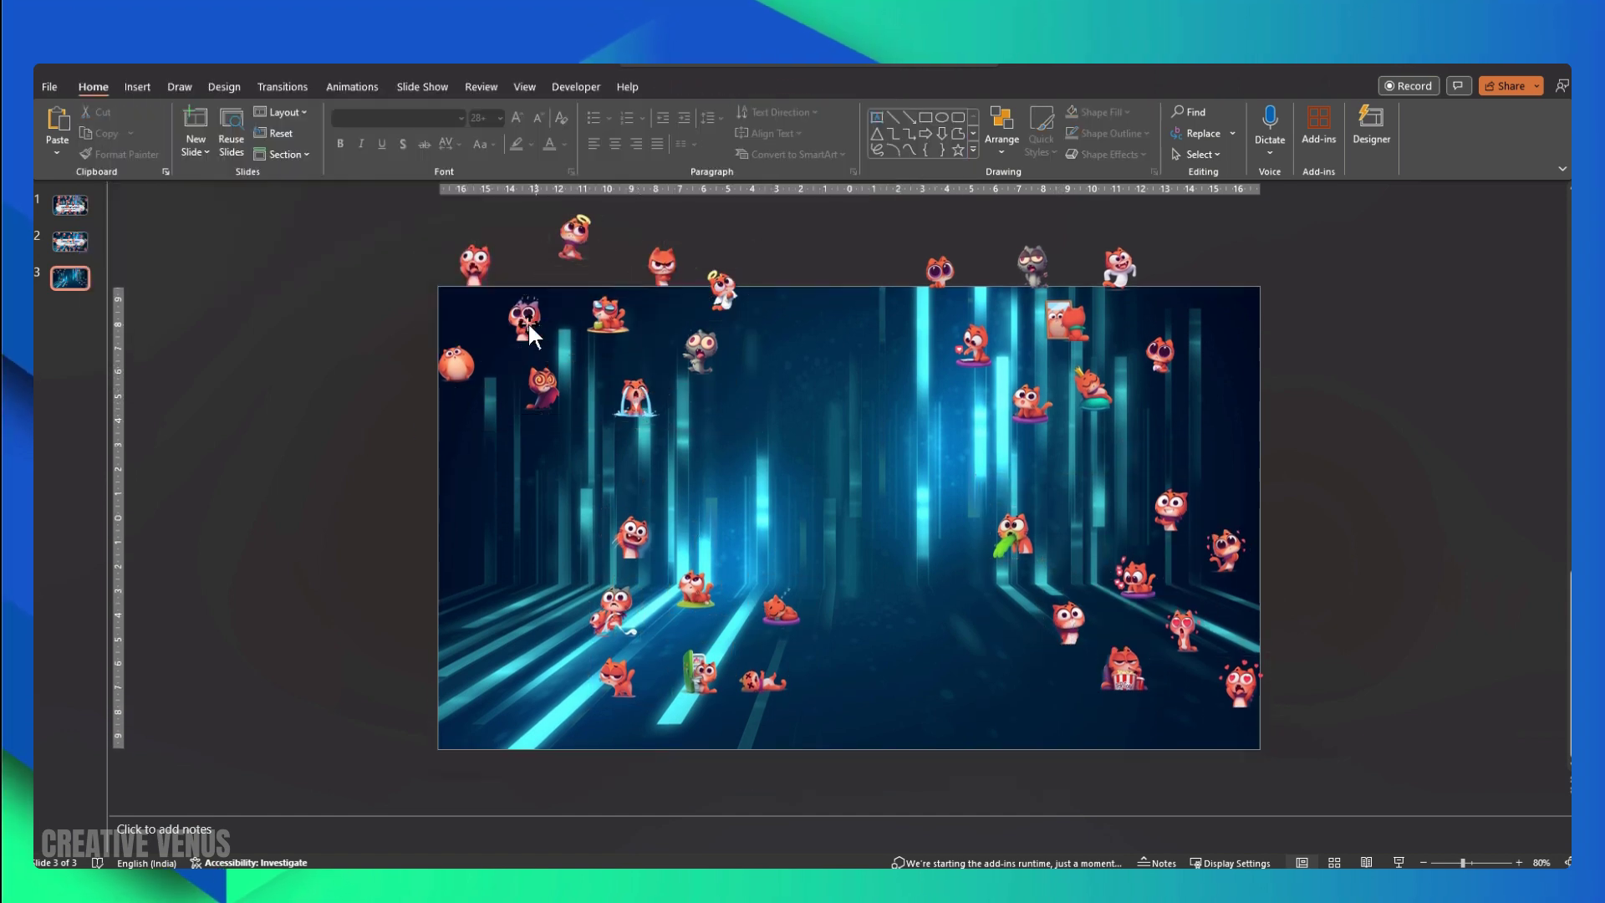
Resize individual cats at random, making some larger and others smaller.
click(529, 321)
drag(555, 291, 564, 282)
click(607, 317)
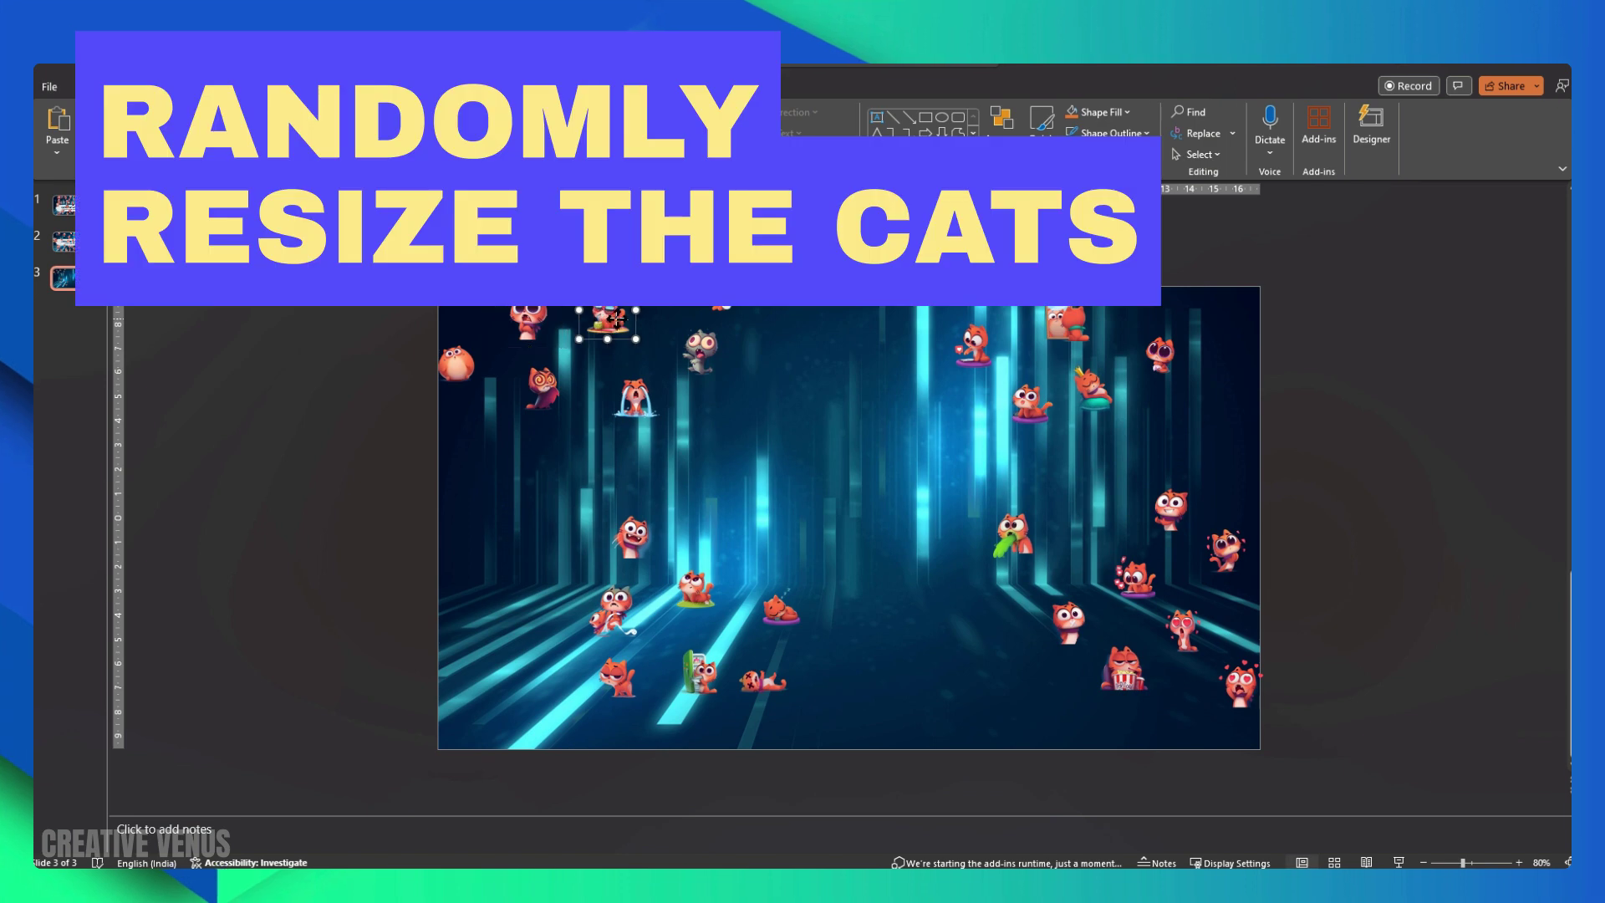
drag(635, 338, 679, 354)
click(636, 397)
click(699, 354)
drag(728, 324, 719, 333)
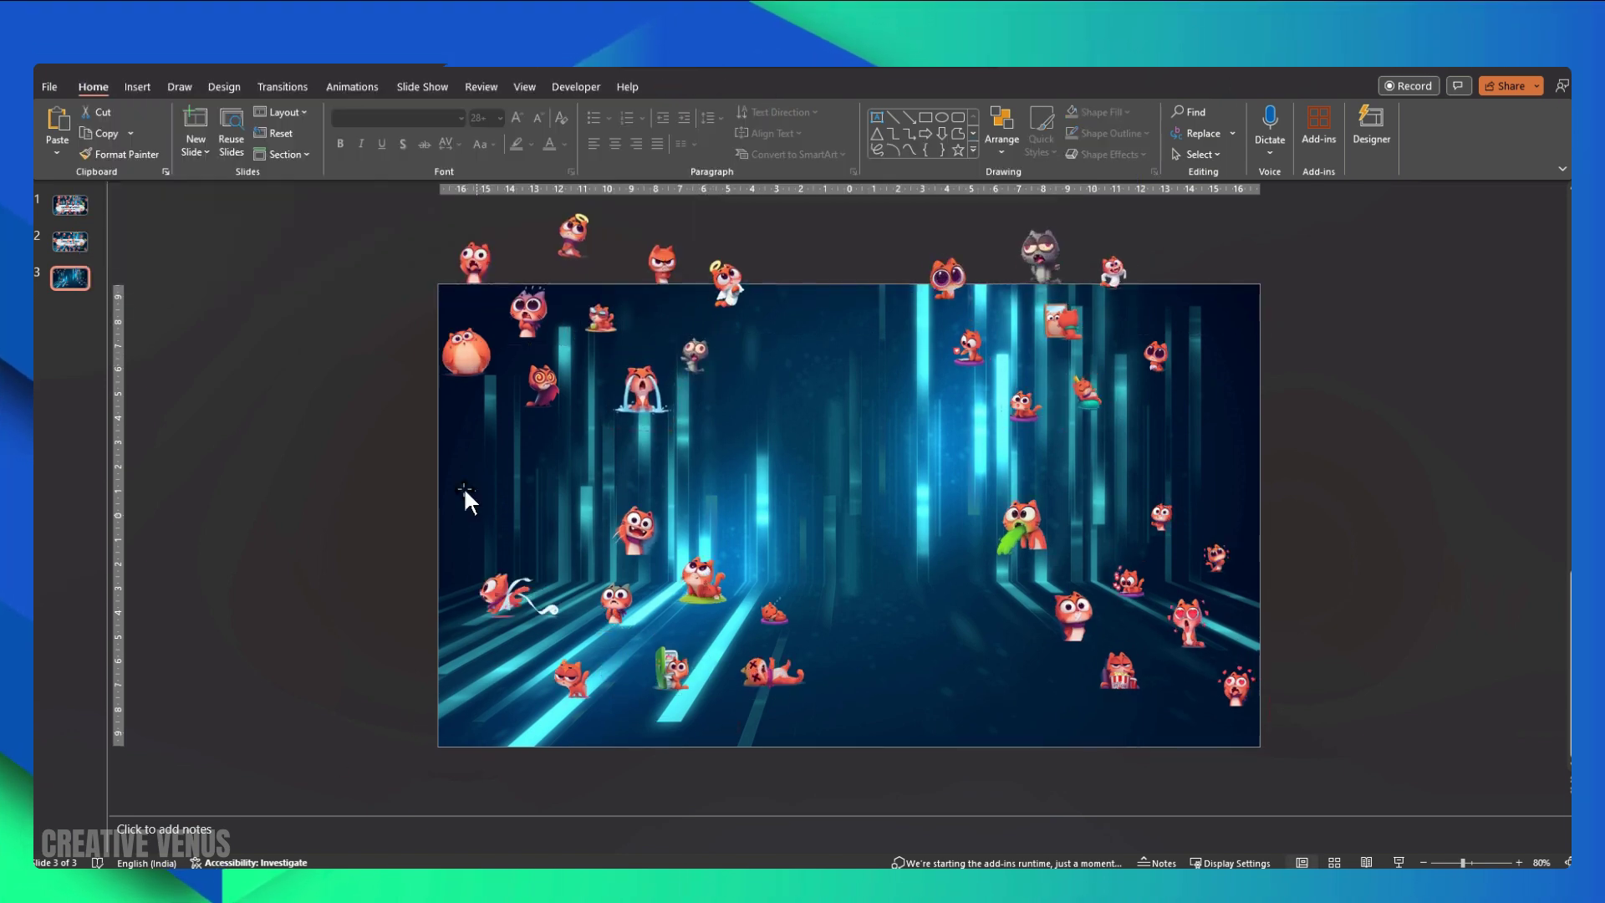
Group the cats of each corner cluster again, giving four separate groups.
drag(340, 484, 803, 264)
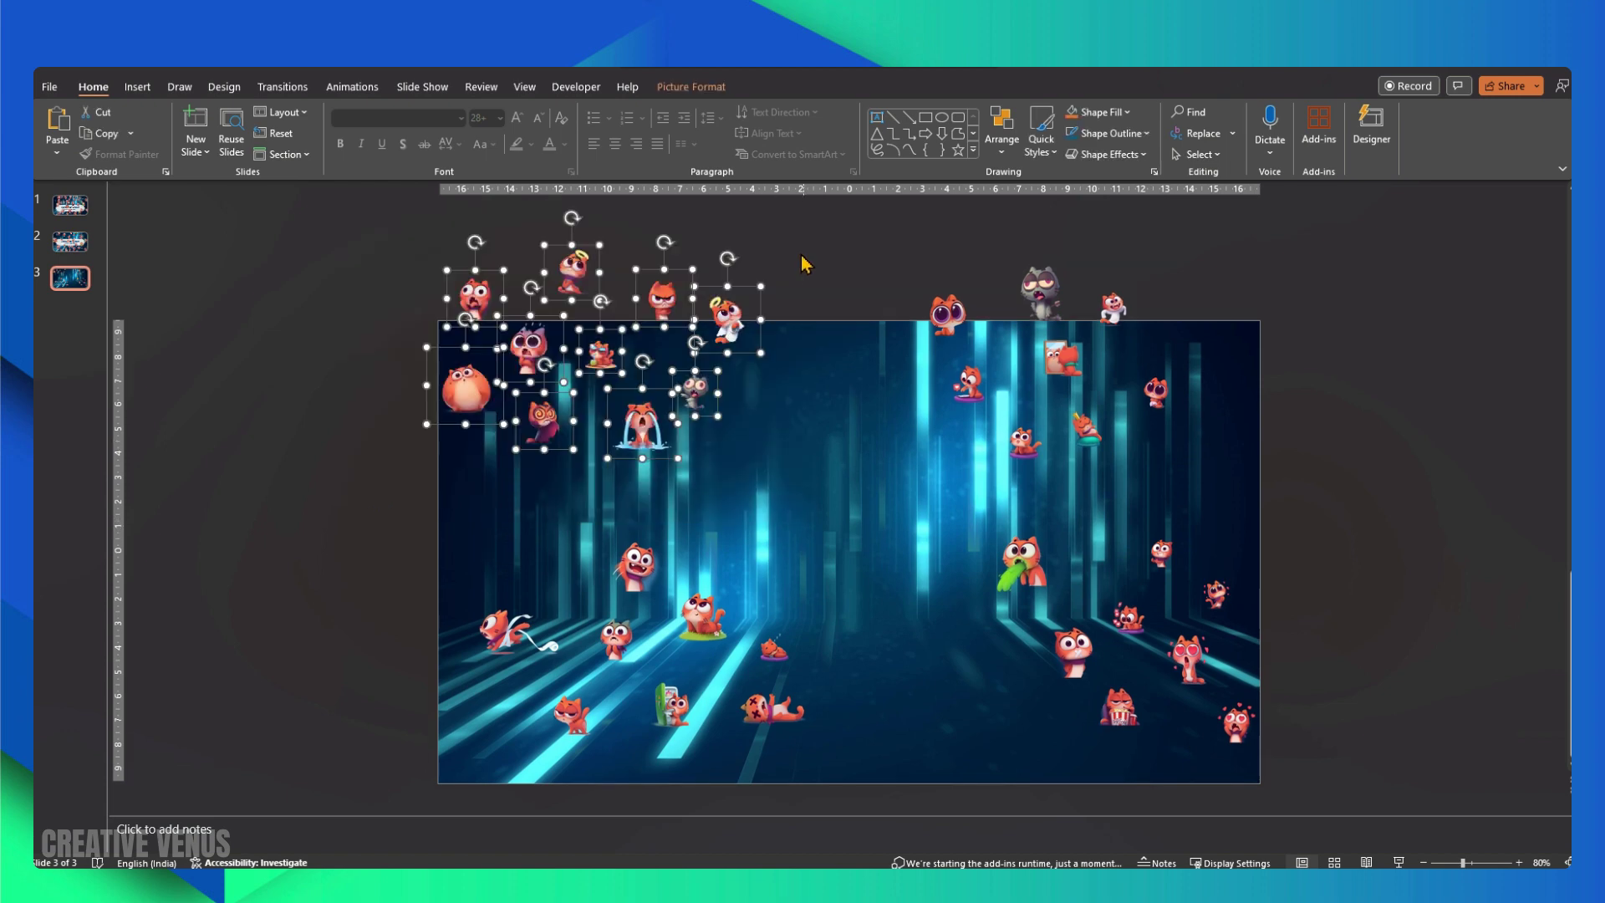
key(ctrl+g)
click(362, 454)
scroll(362, 455, down, 1)
drag(386, 429, 843, 773)
key(ctrl+g)
drag(1373, 420, 925, 811)
key(ctrl+g)
click(1355, 465)
scroll(1355, 466, up, 1)
drag(1355, 465, 870, 204)
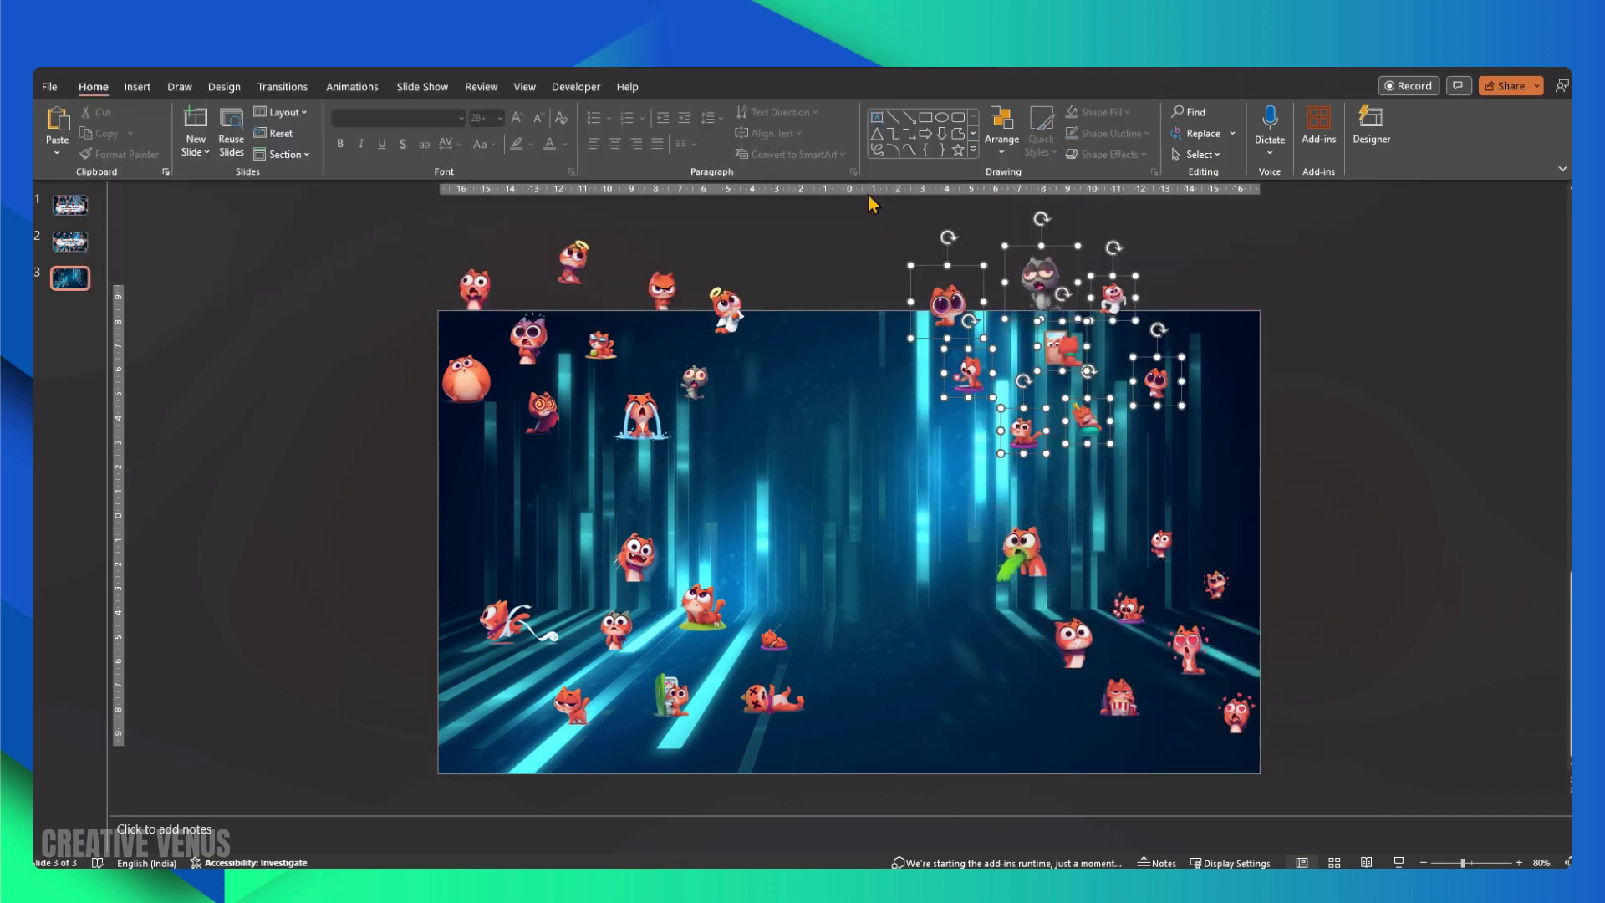
key(ctrl+g)
Move the cat groups inward, fill the gaps with duplicated groups, and place a copy of the whole set beside the slide.
drag(1062, 429, 1003, 413)
click(1072, 633)
drag(1072, 631, 973, 591)
drag(795, 694, 874, 646)
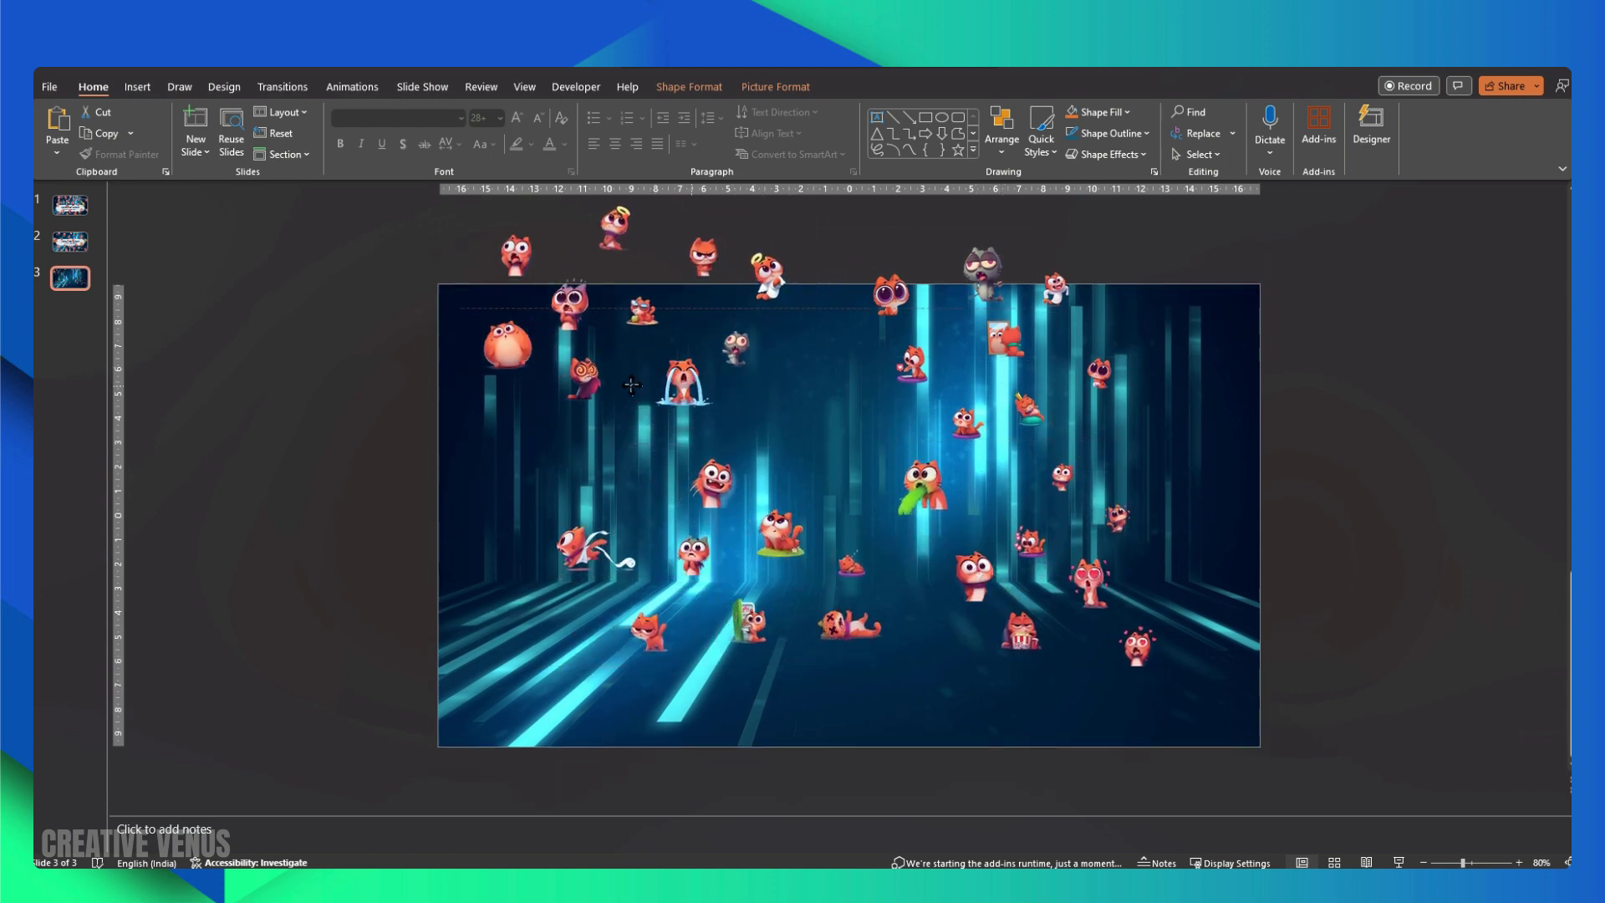
drag(782, 583, 879, 444)
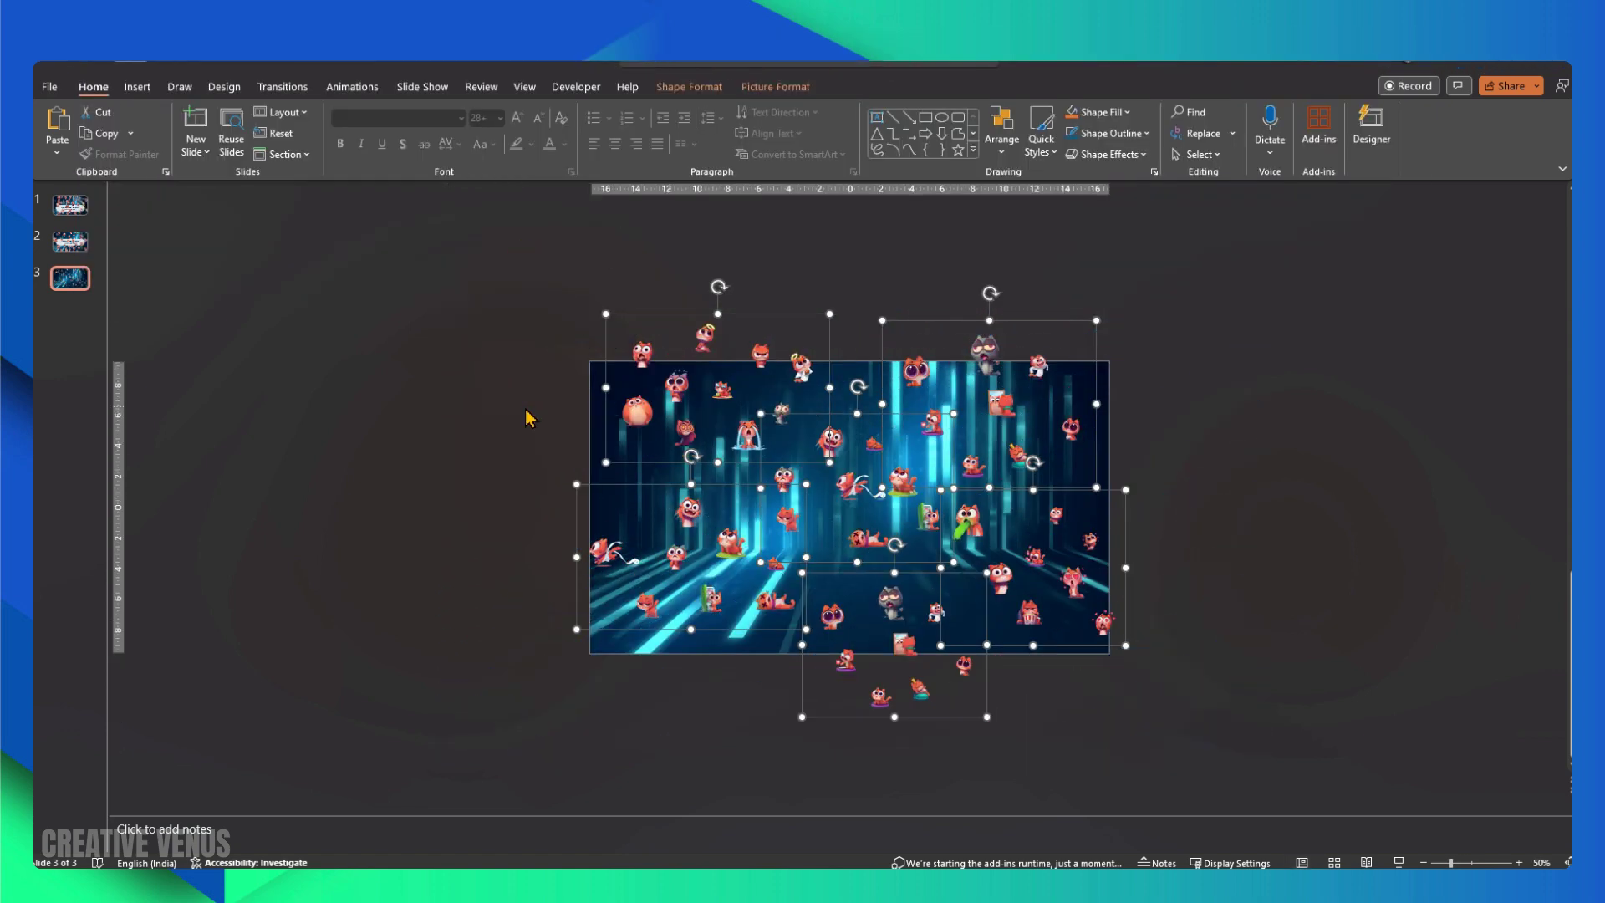
drag(684, 571, 1305, 598)
Convert the lower-left cat group on the slide to a single picture and place it back at the slide's lower-left corner.
click(491, 563)
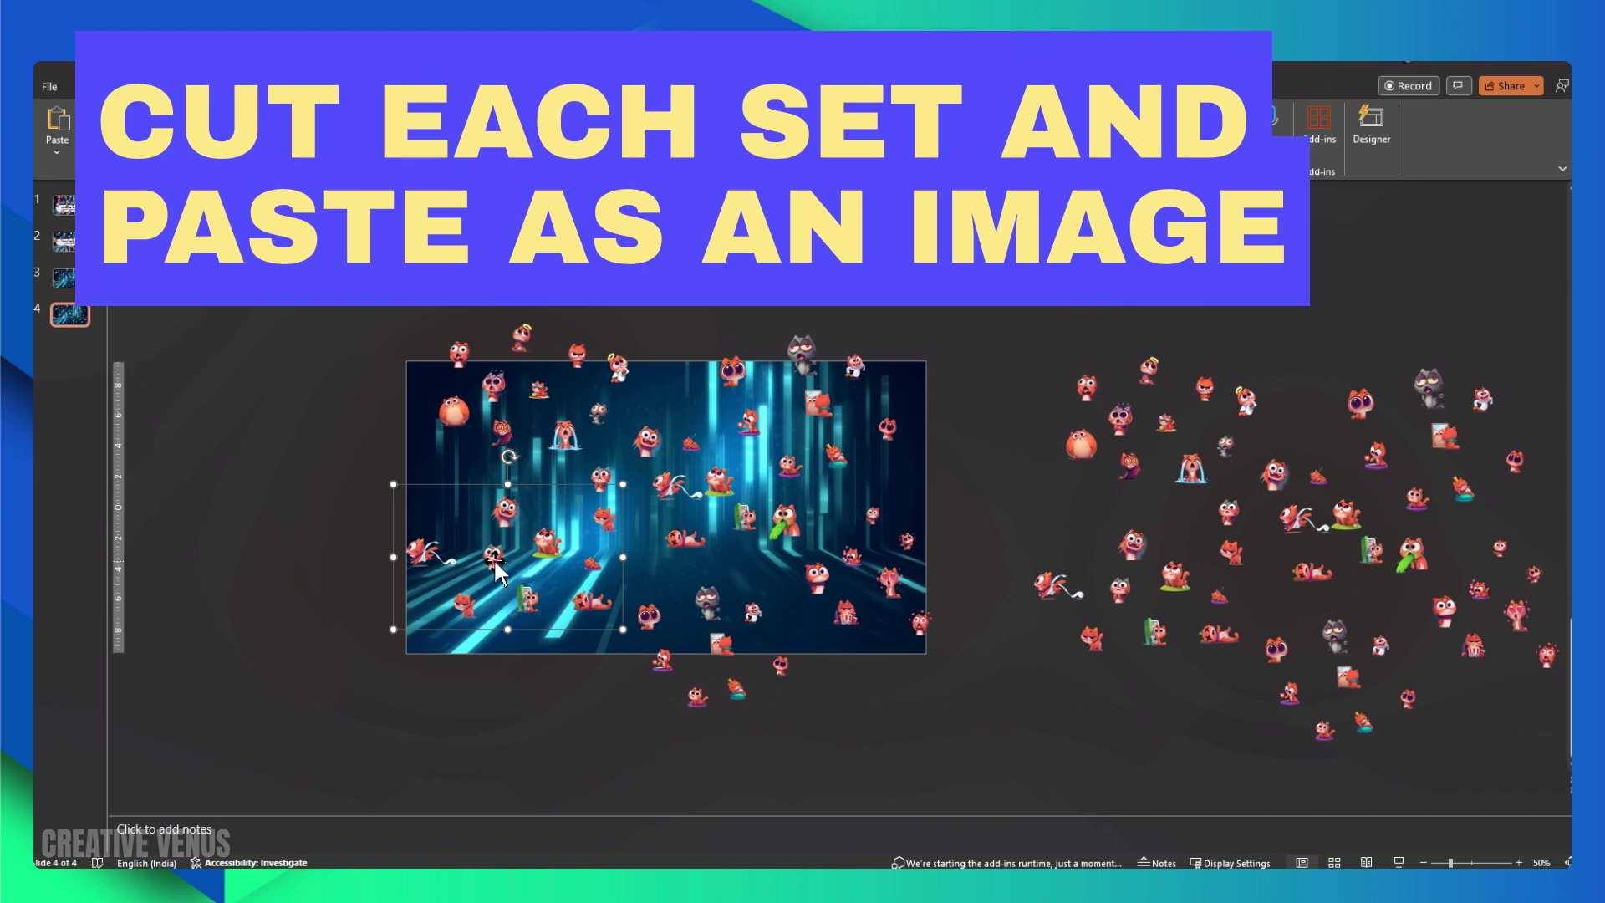
key(ctrl+x)
right_click(361, 575)
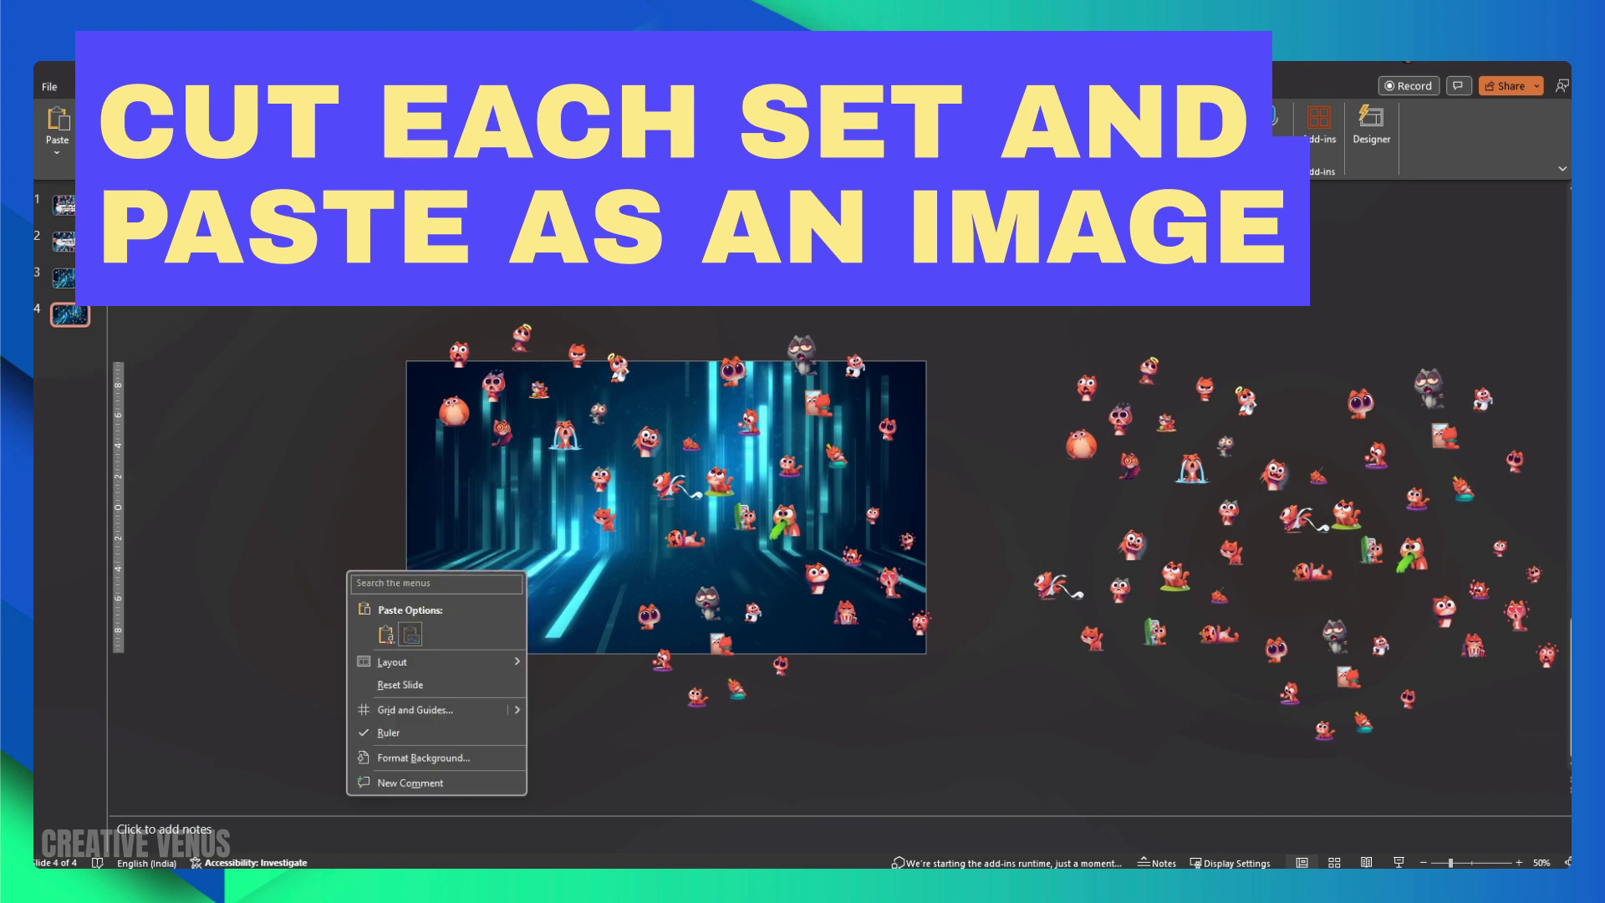
click(410, 634)
drag(612, 526, 438, 595)
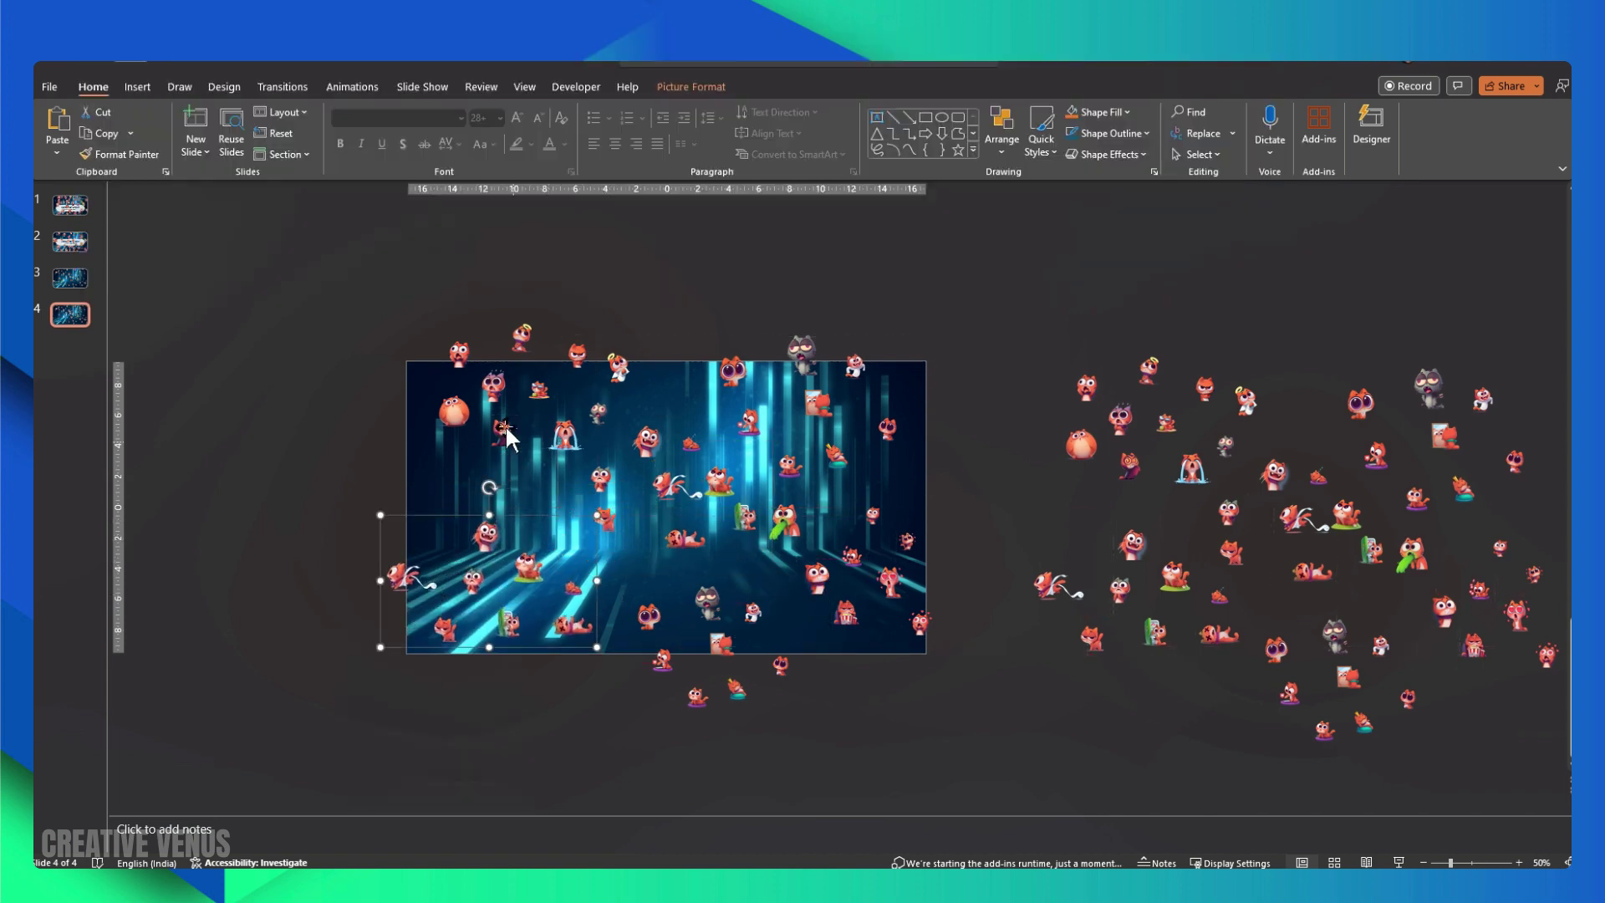
Replace the upper-left cat group with a picture of itself, positioned at the slide's upper-left corner.
click(501, 426)
right_click(506, 443)
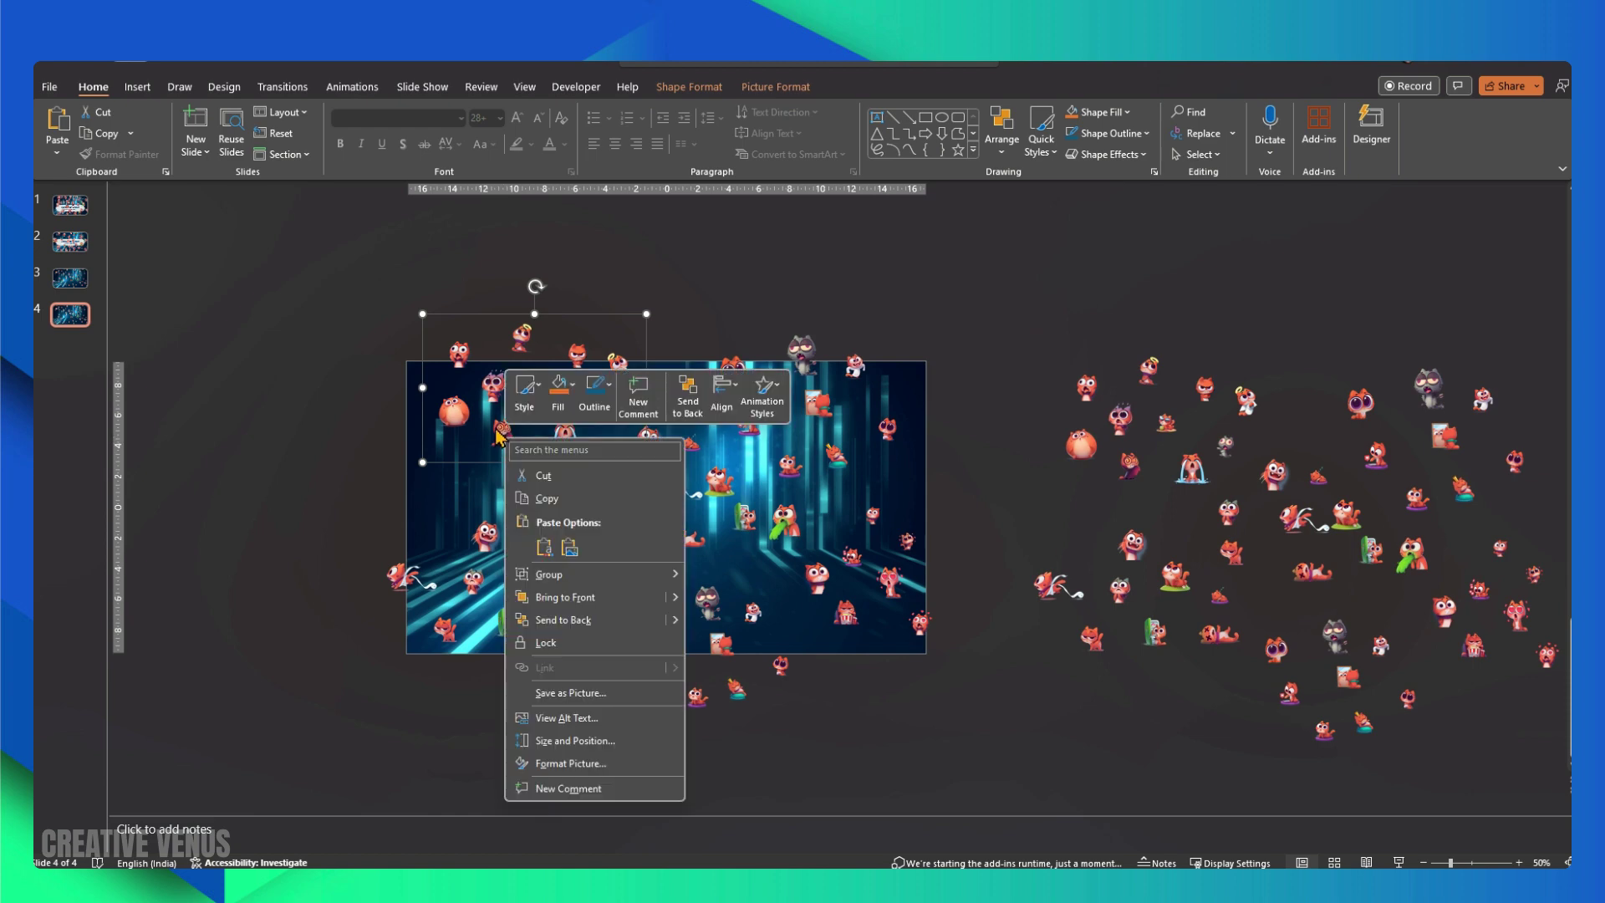
click(544, 475)
right_click(346, 358)
click(412, 422)
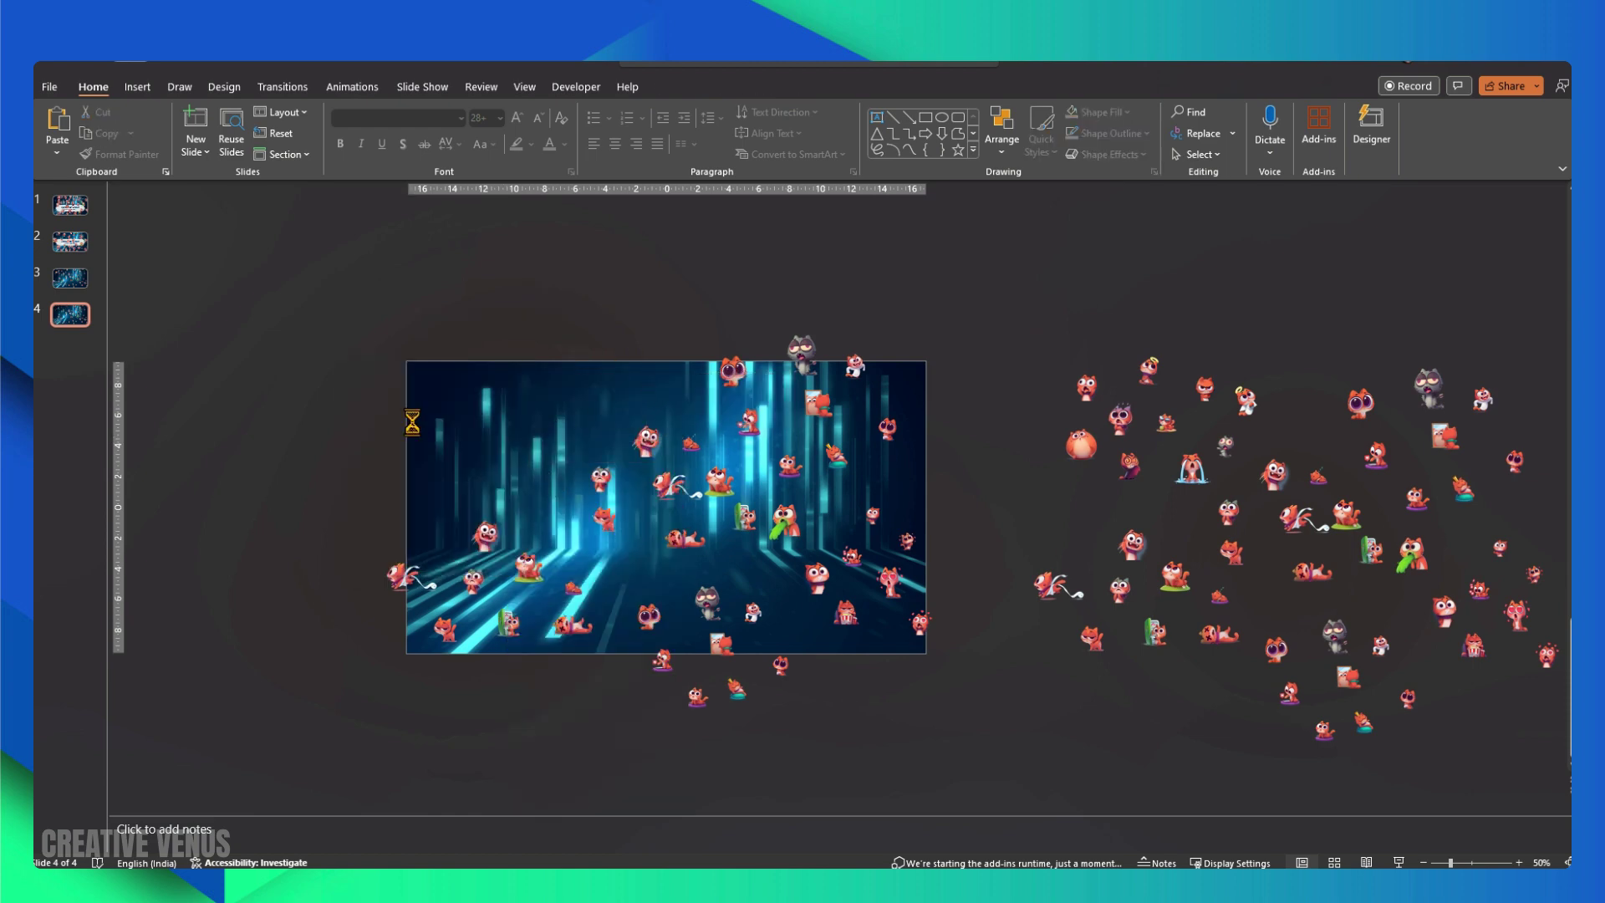
drag(527, 483, 407, 444)
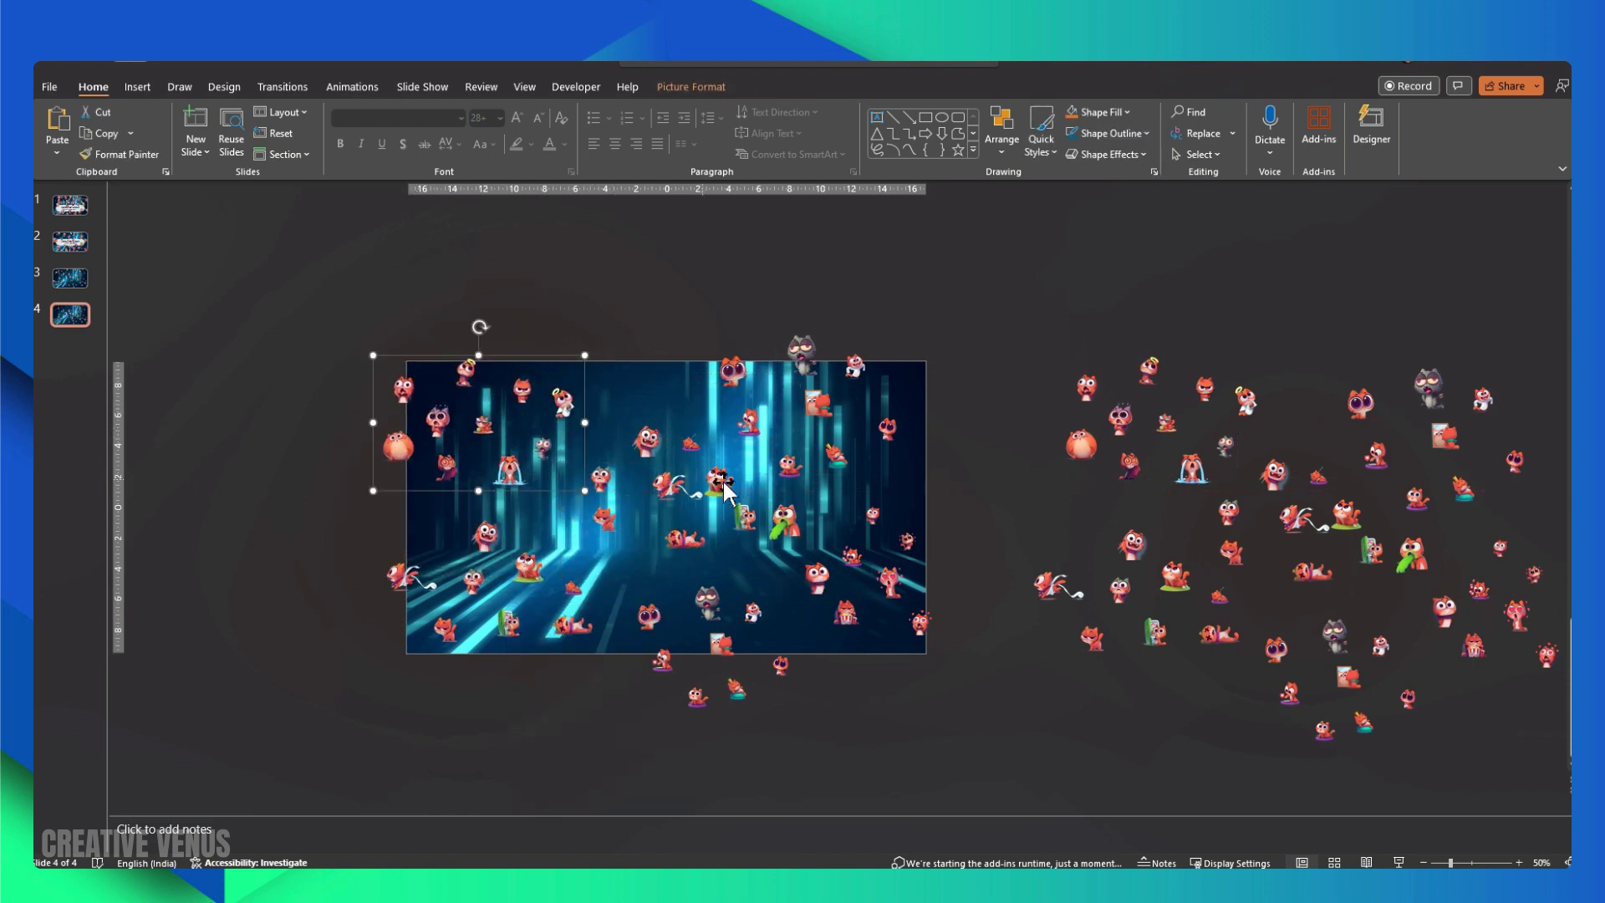
Cut the central cat group, paste it as a picture and position it in the middle of the slide.
click(666, 490)
key(ctrl+x)
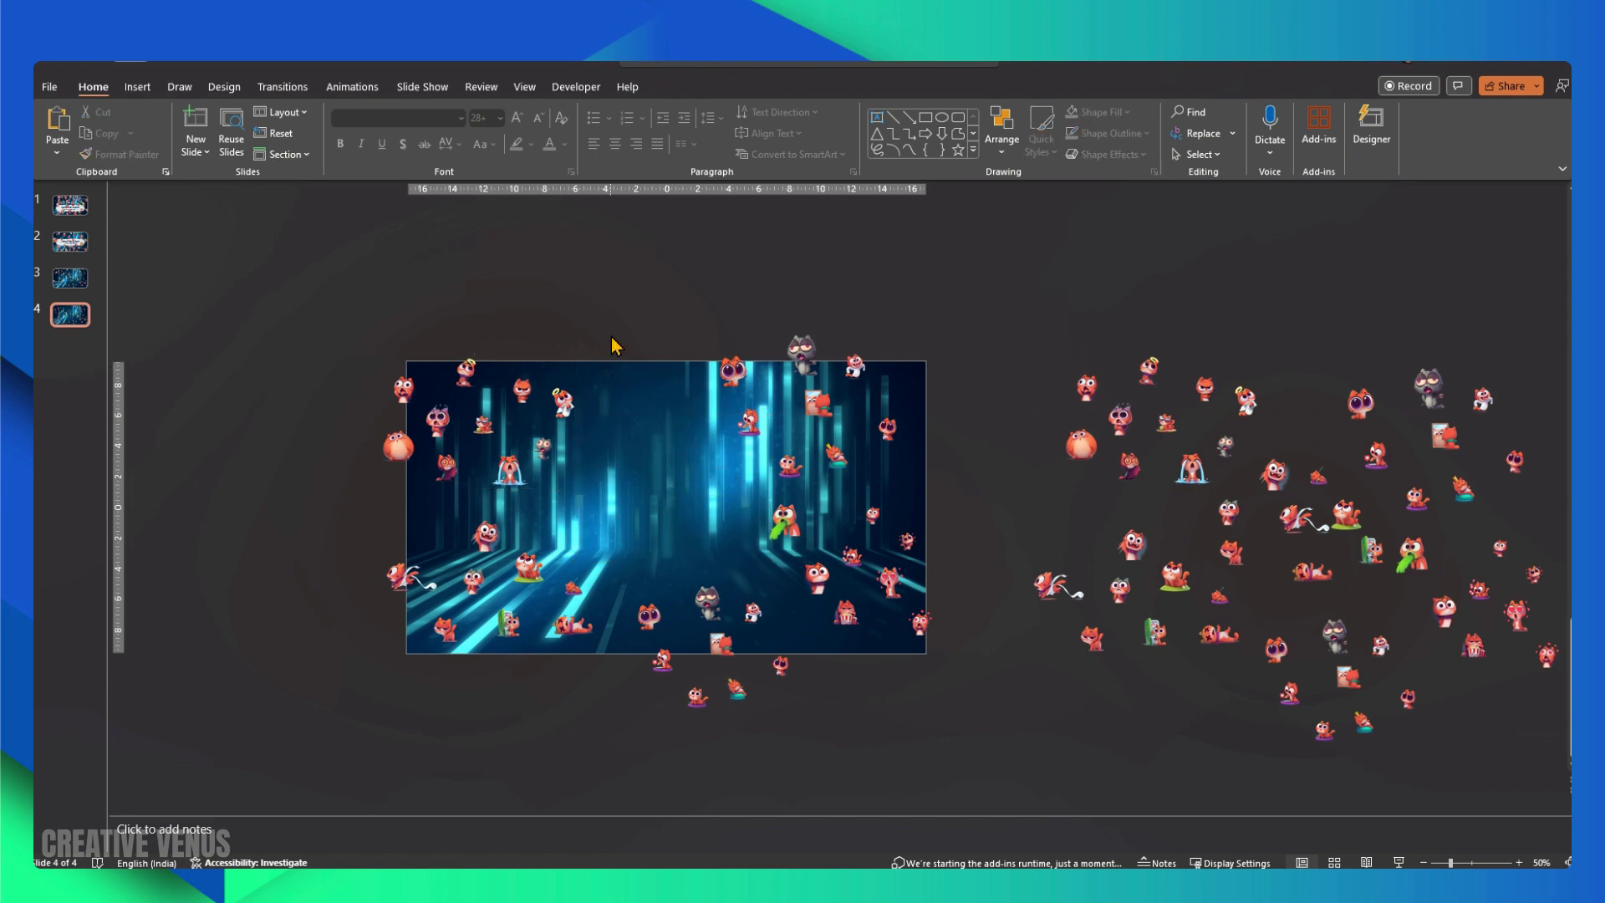
right_click(615, 345)
click(674, 397)
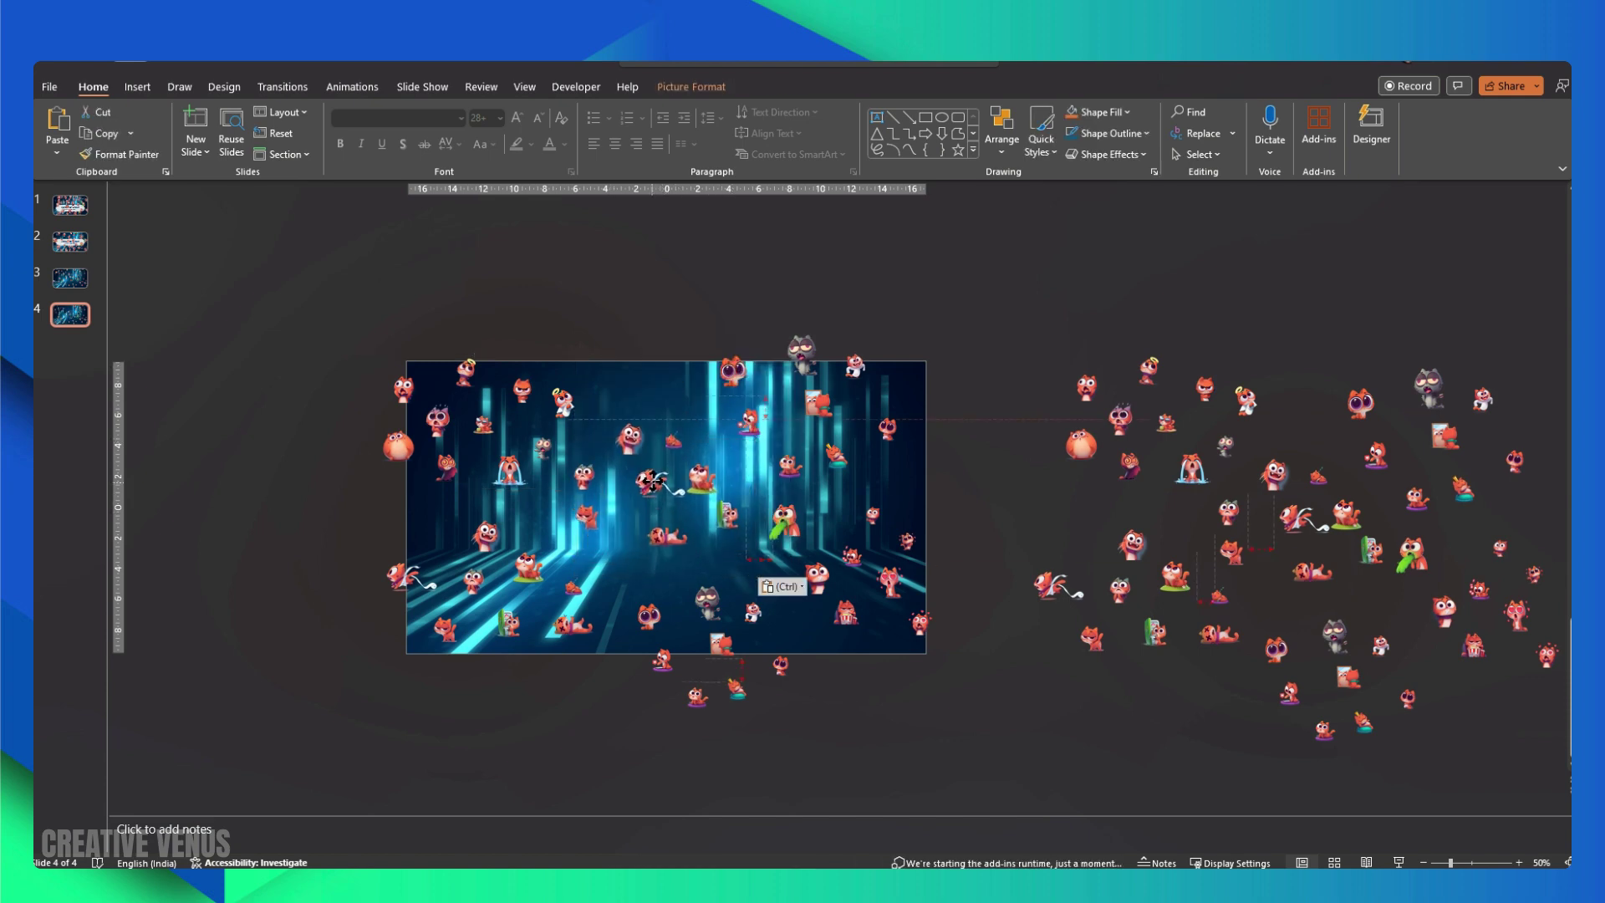
drag(653, 483, 667, 492)
Cut the upper-right cat group, paste it as a picture and move it to the slide's upper-right area.
drag(826, 421, 851, 406)
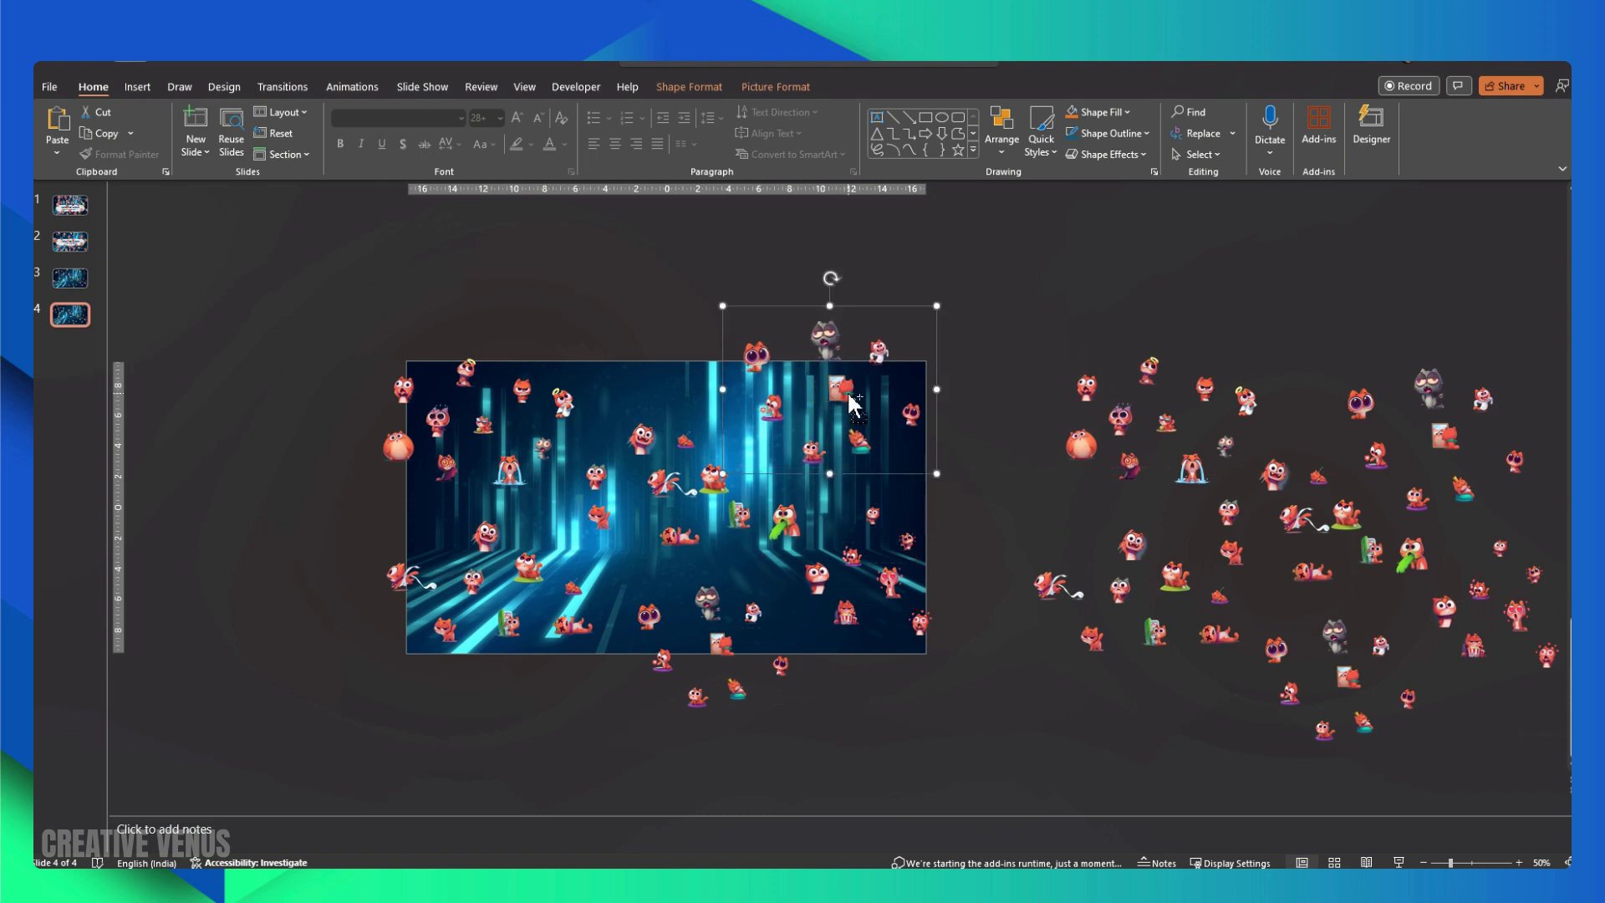
key(ctrl+x)
right_click(763, 328)
click(826, 383)
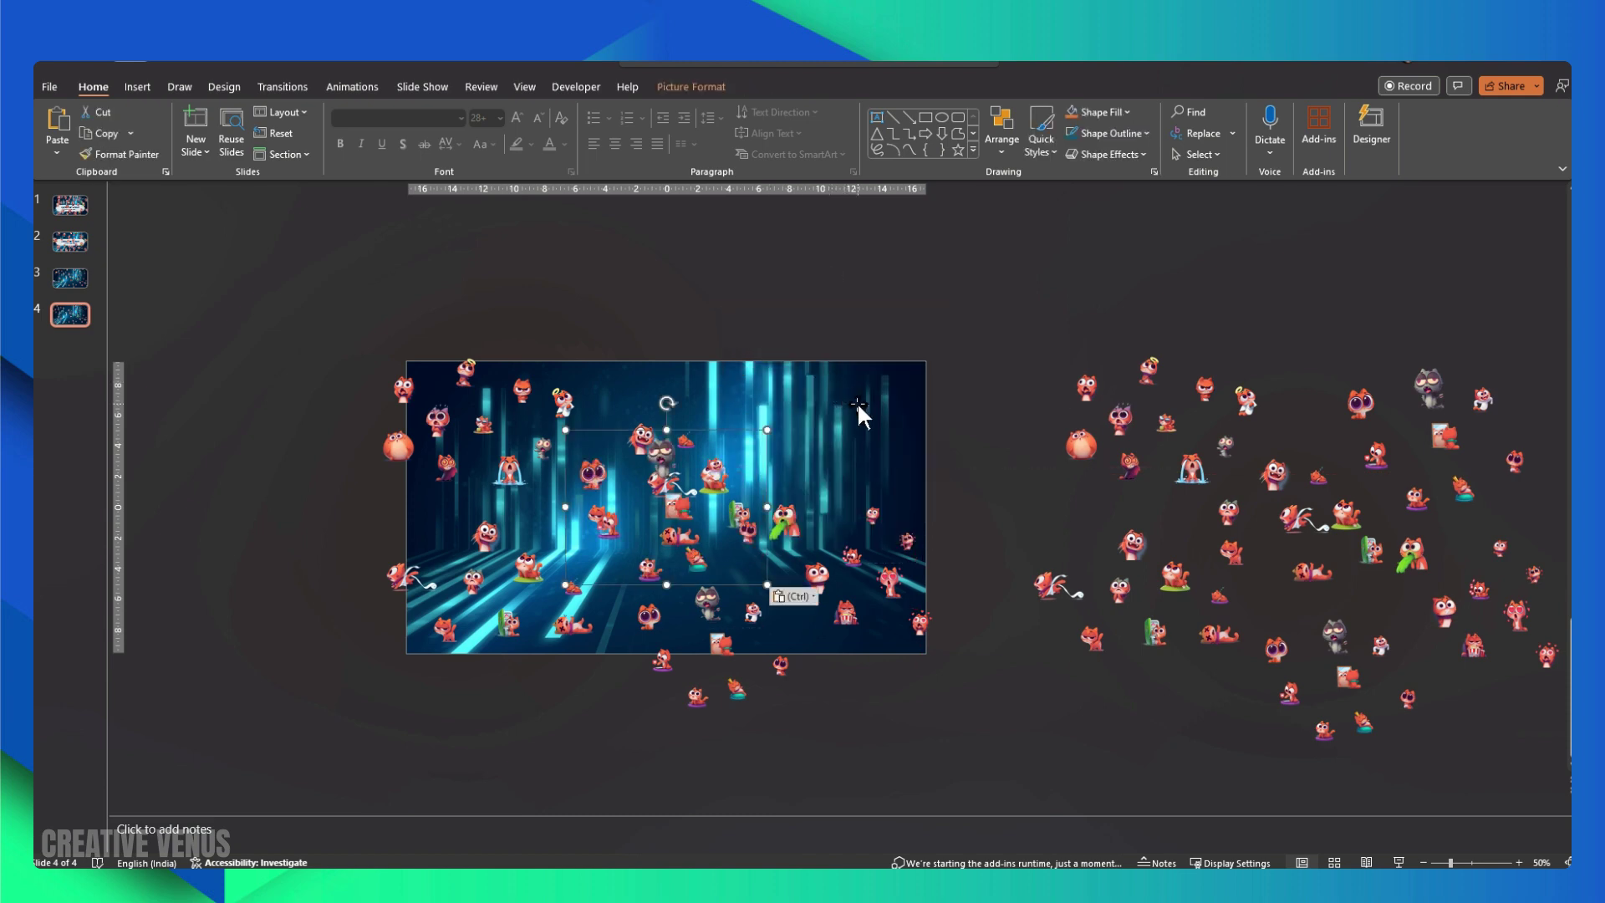
drag(679, 524, 819, 413)
Replace the lower-right cat group with a picture of itself at the slide's lower-right corner, and nudge the bottom-centre cat picture into place.
click(851, 558)
drag(851, 558, 865, 575)
right_click(866, 578)
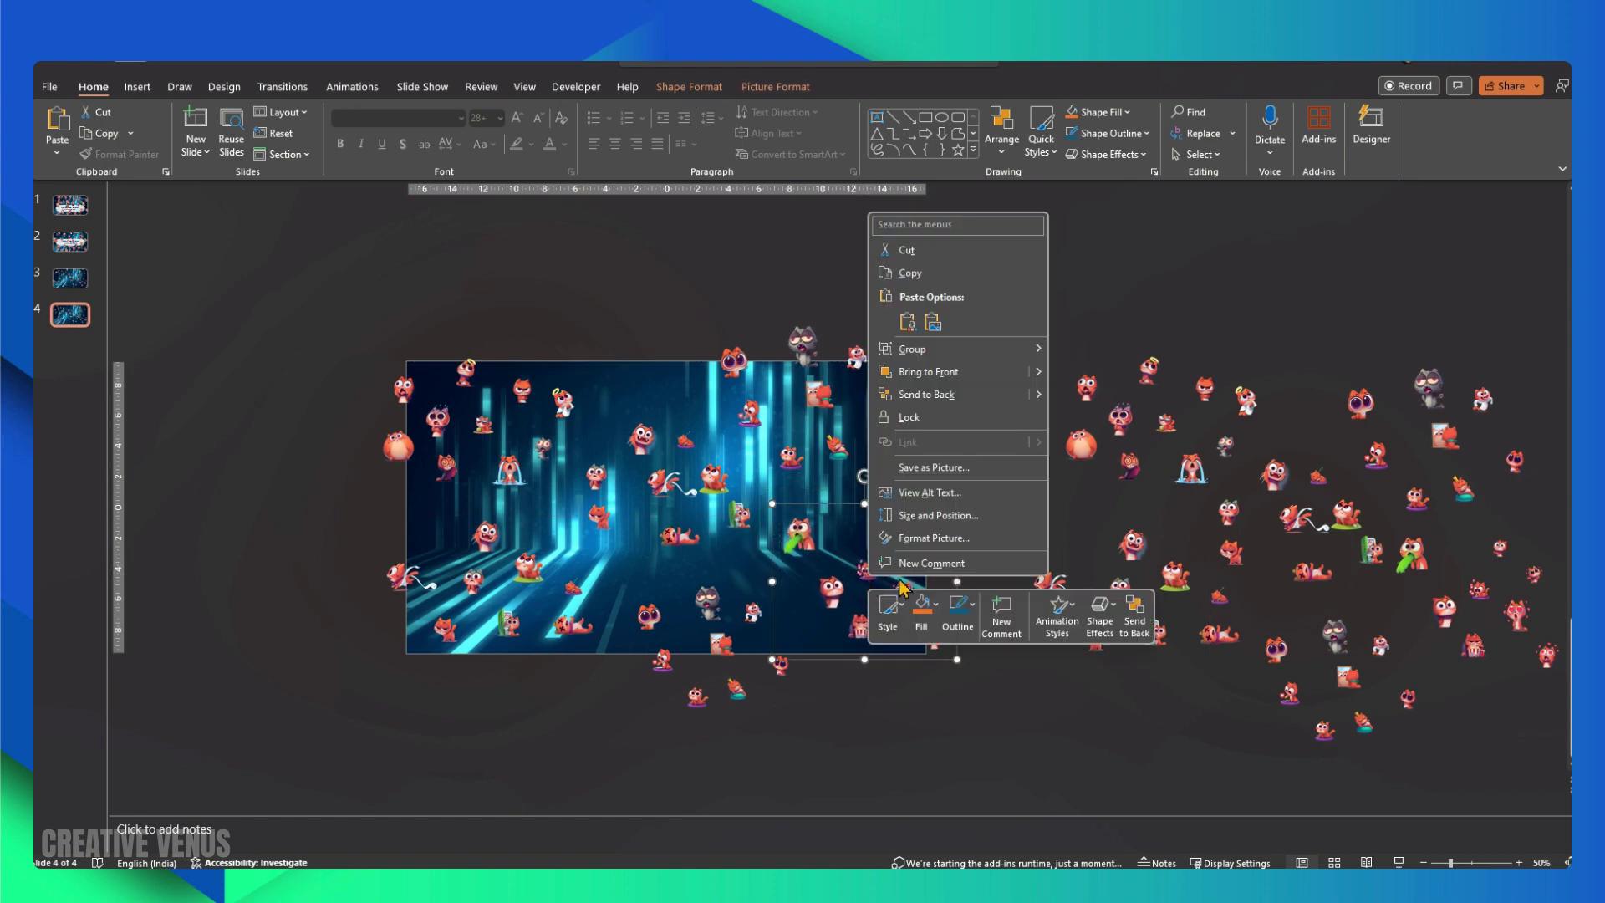
click(924, 526)
right_click(949, 547)
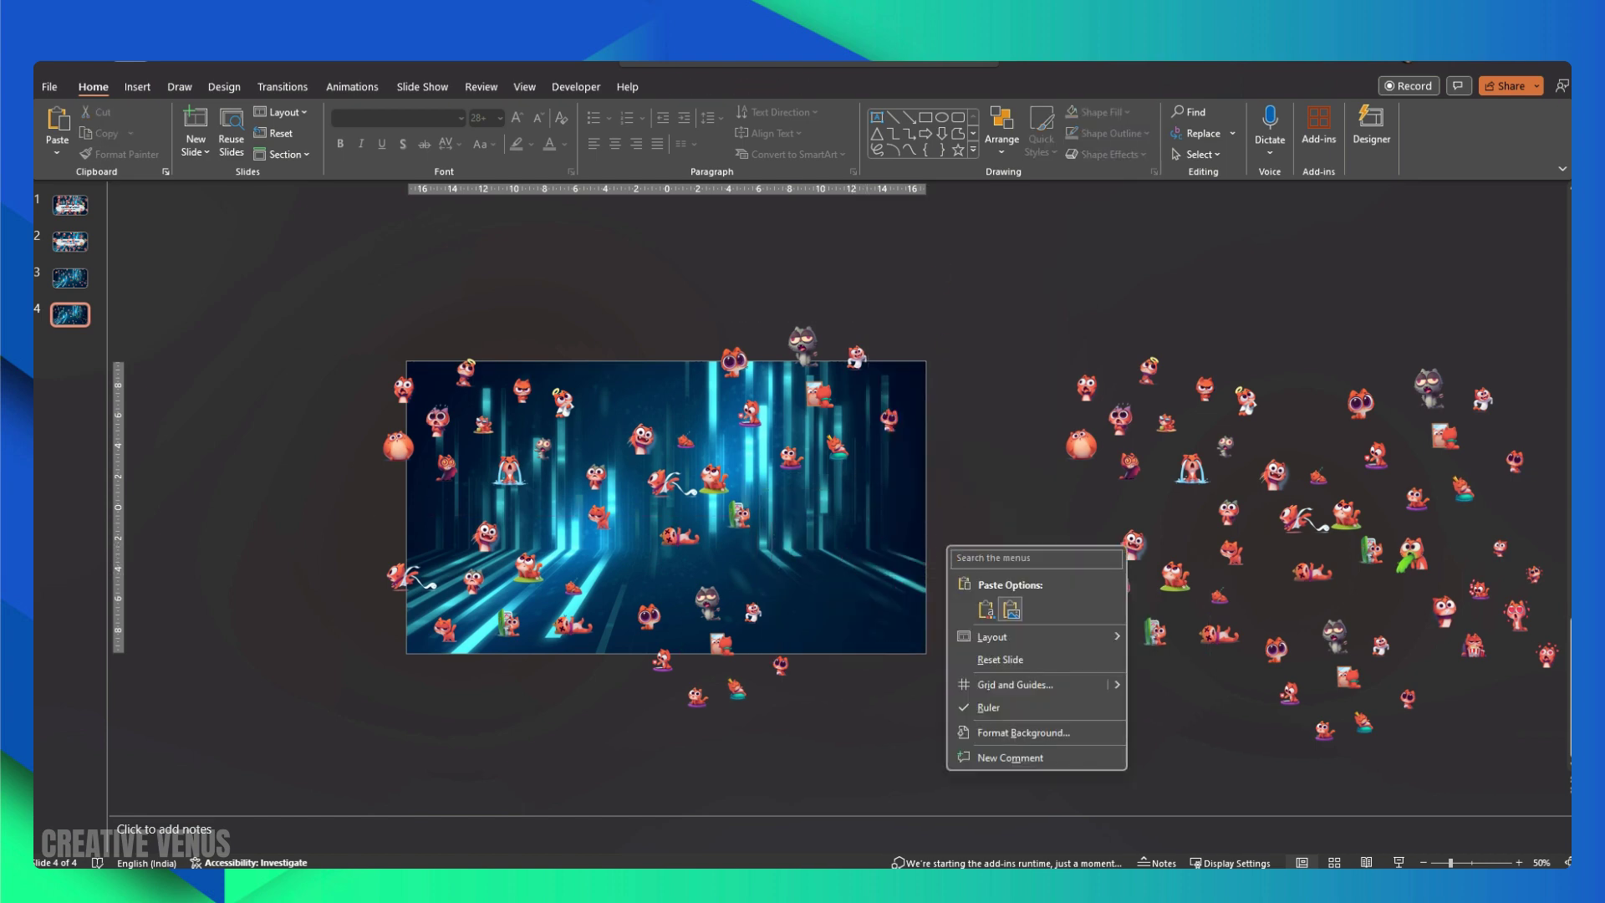
click(1010, 610)
drag(723, 560, 948, 626)
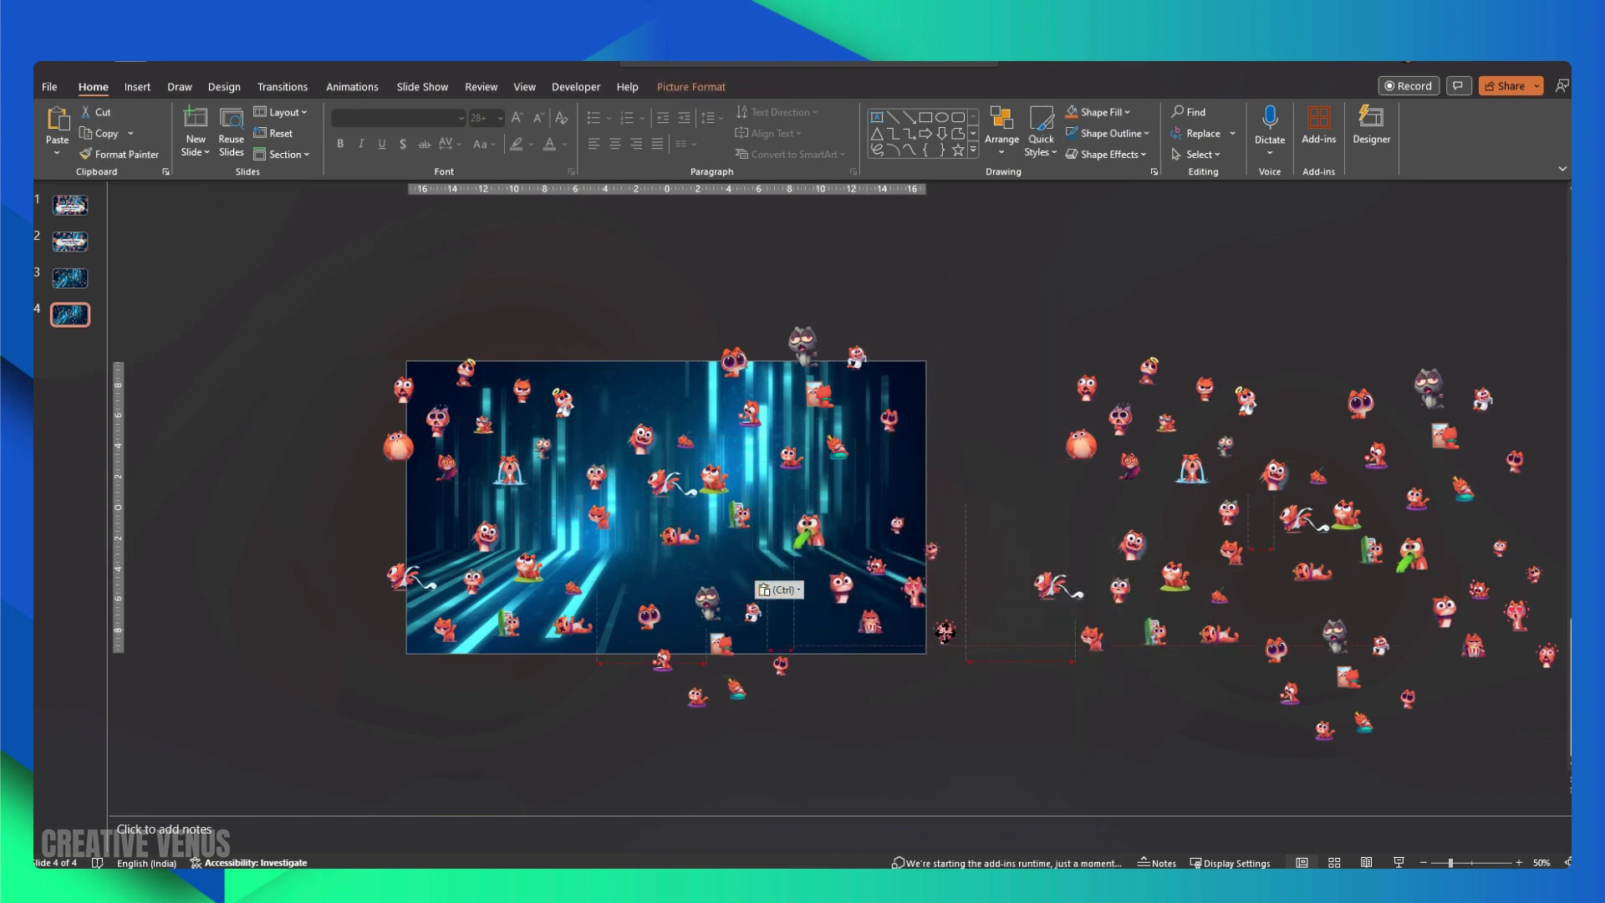
click(780, 666)
drag(781, 673, 782, 664)
Blur each of the cat pictures on the slide by setting its sharpness to -100%.
click(668, 495)
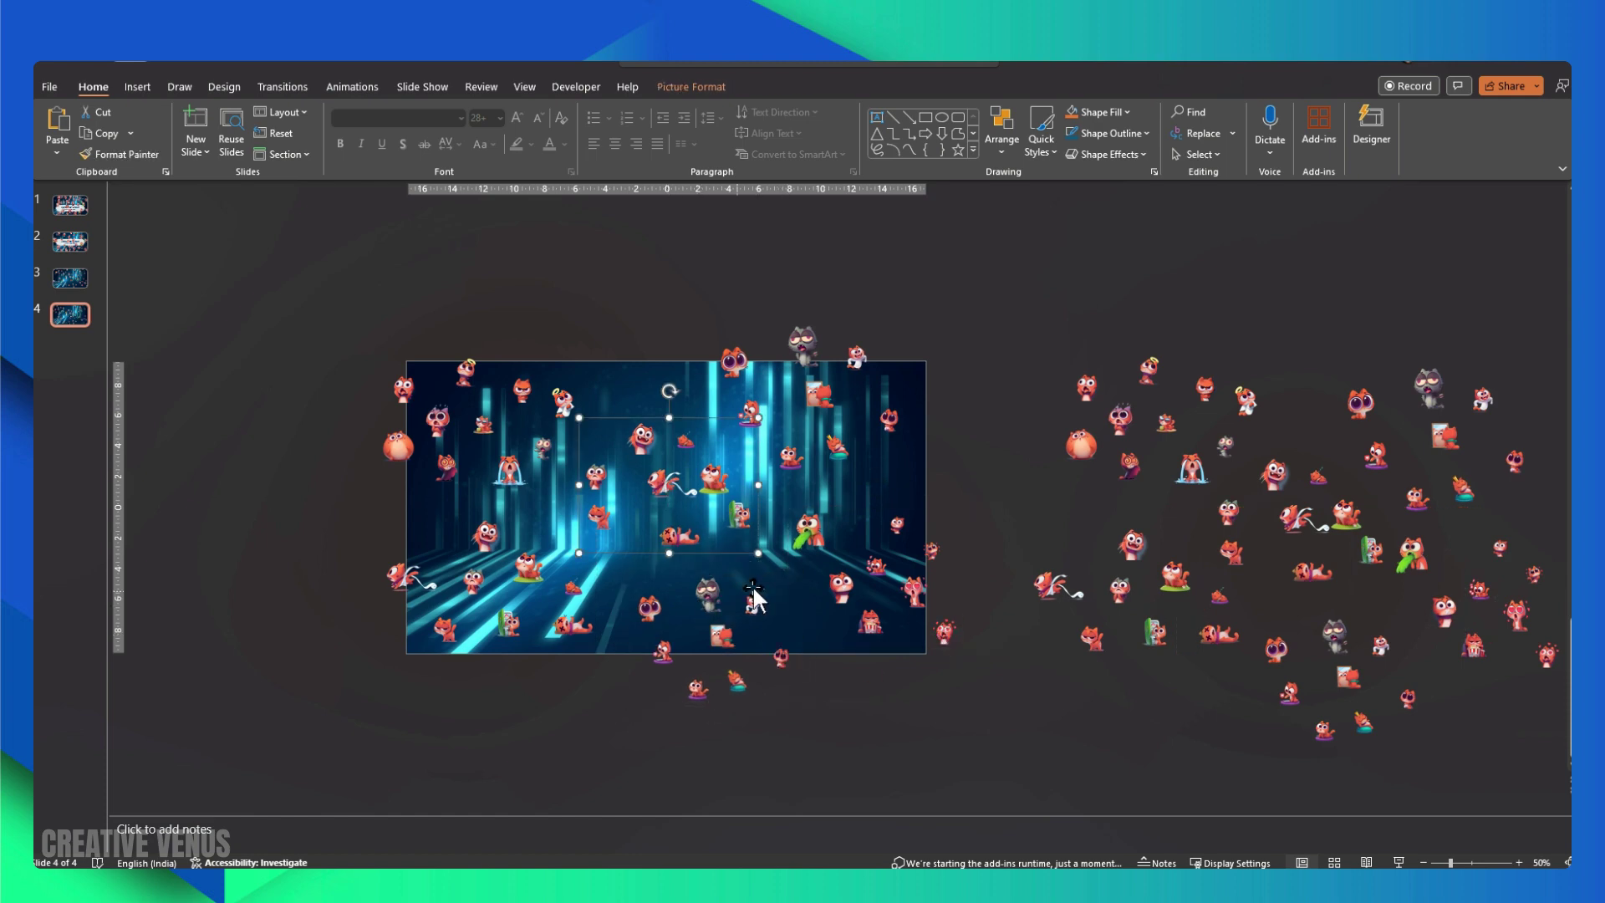
click(693, 87)
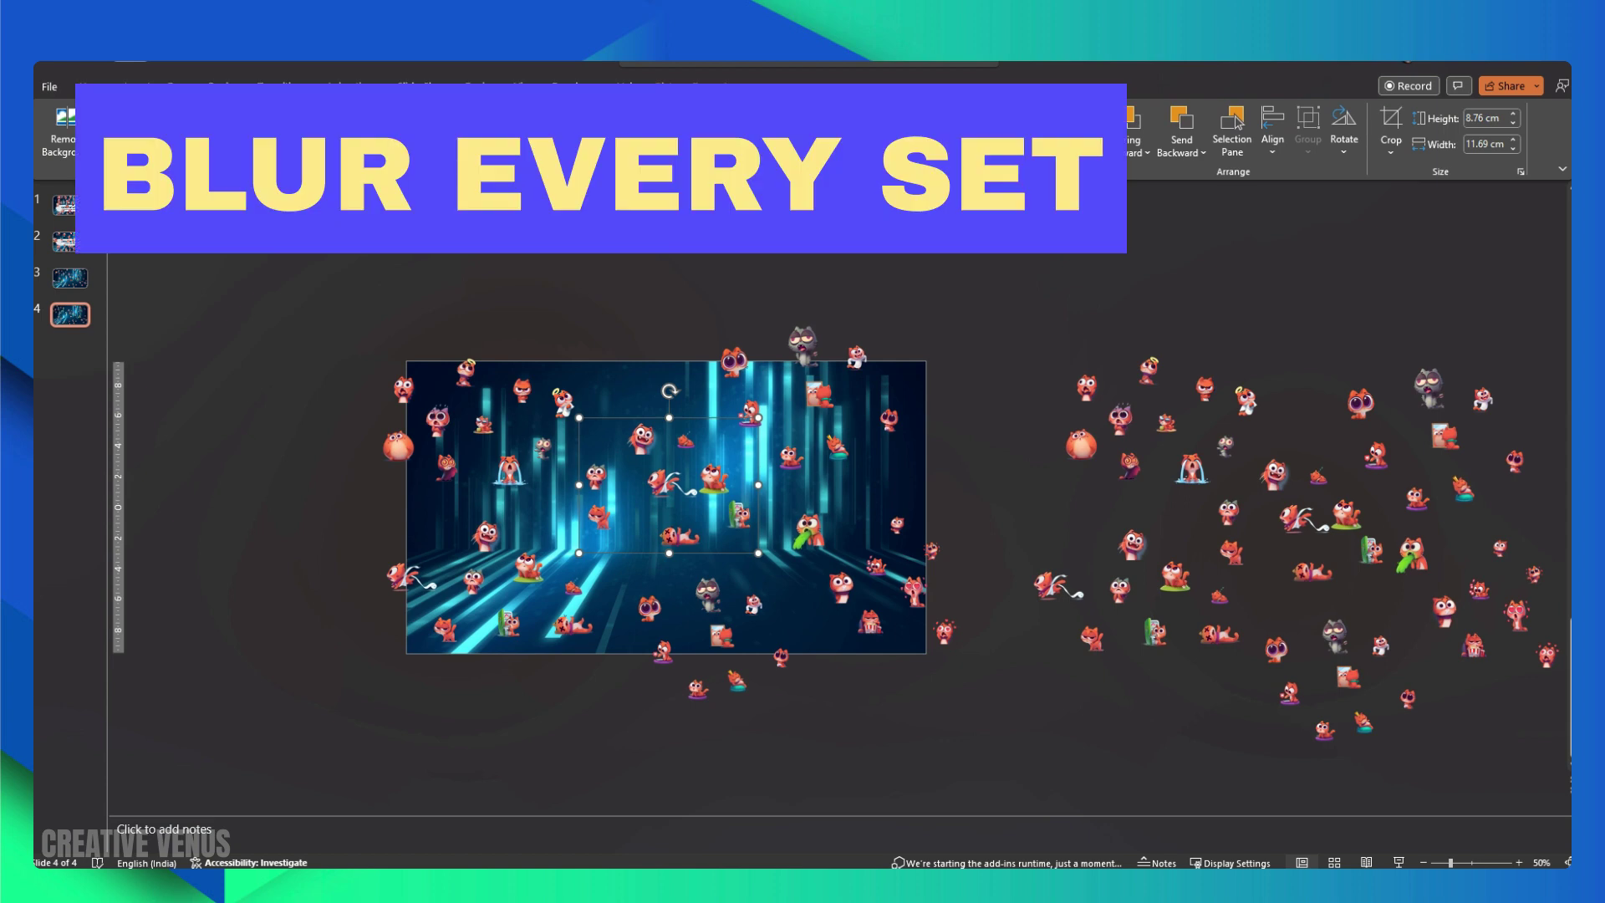
click(1025, 171)
click(1479, 235)
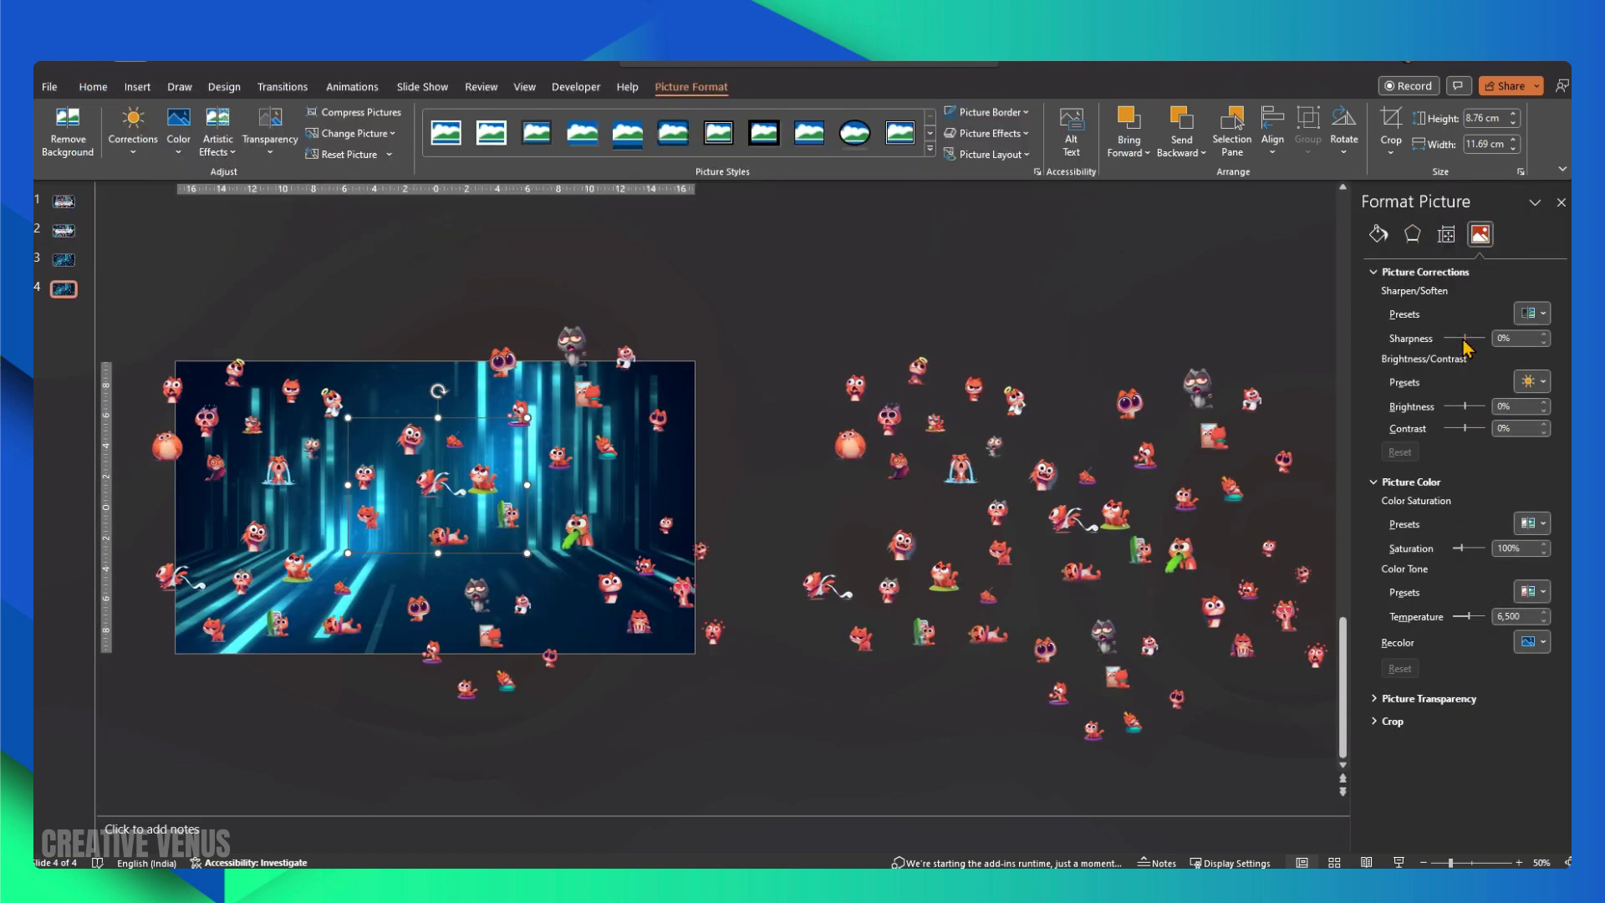
click(559, 463)
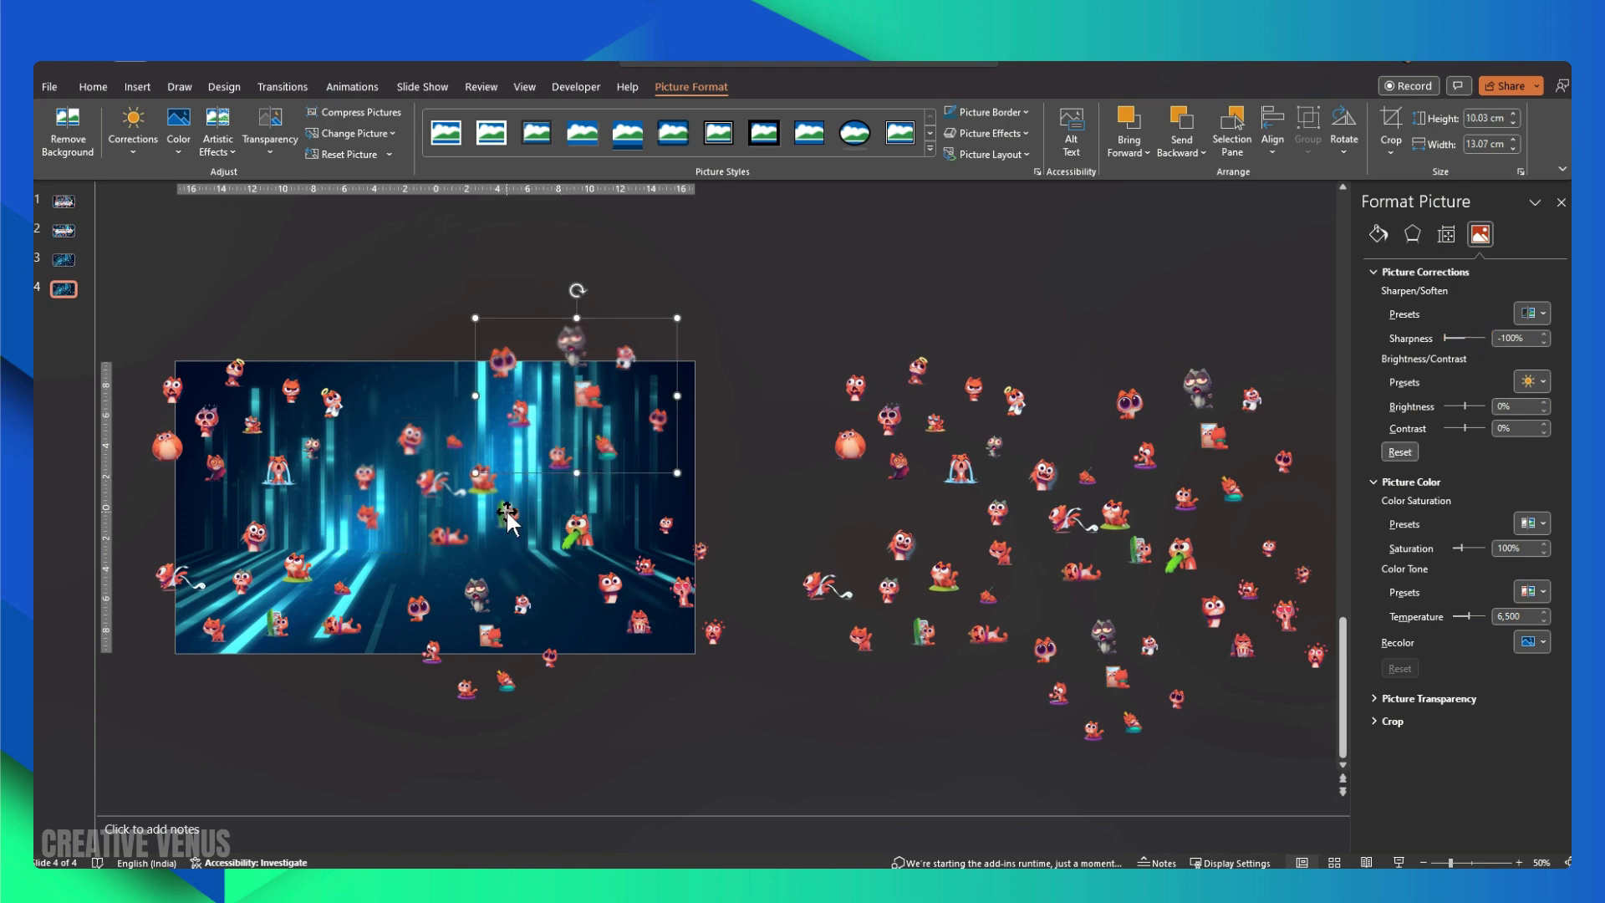
click(586, 533)
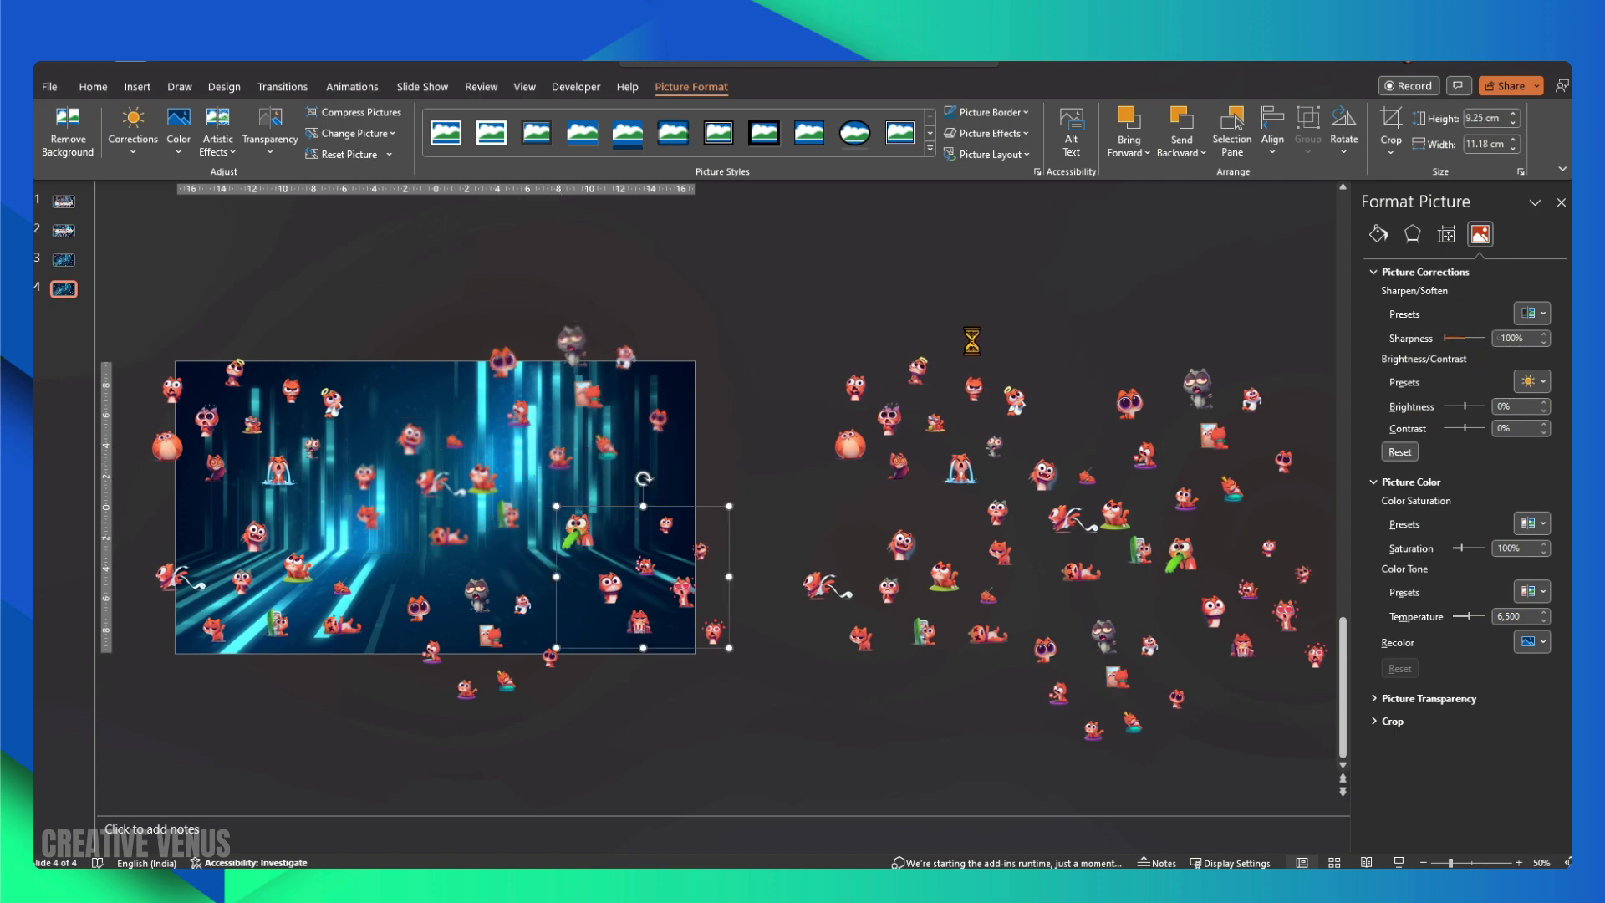
click(504, 636)
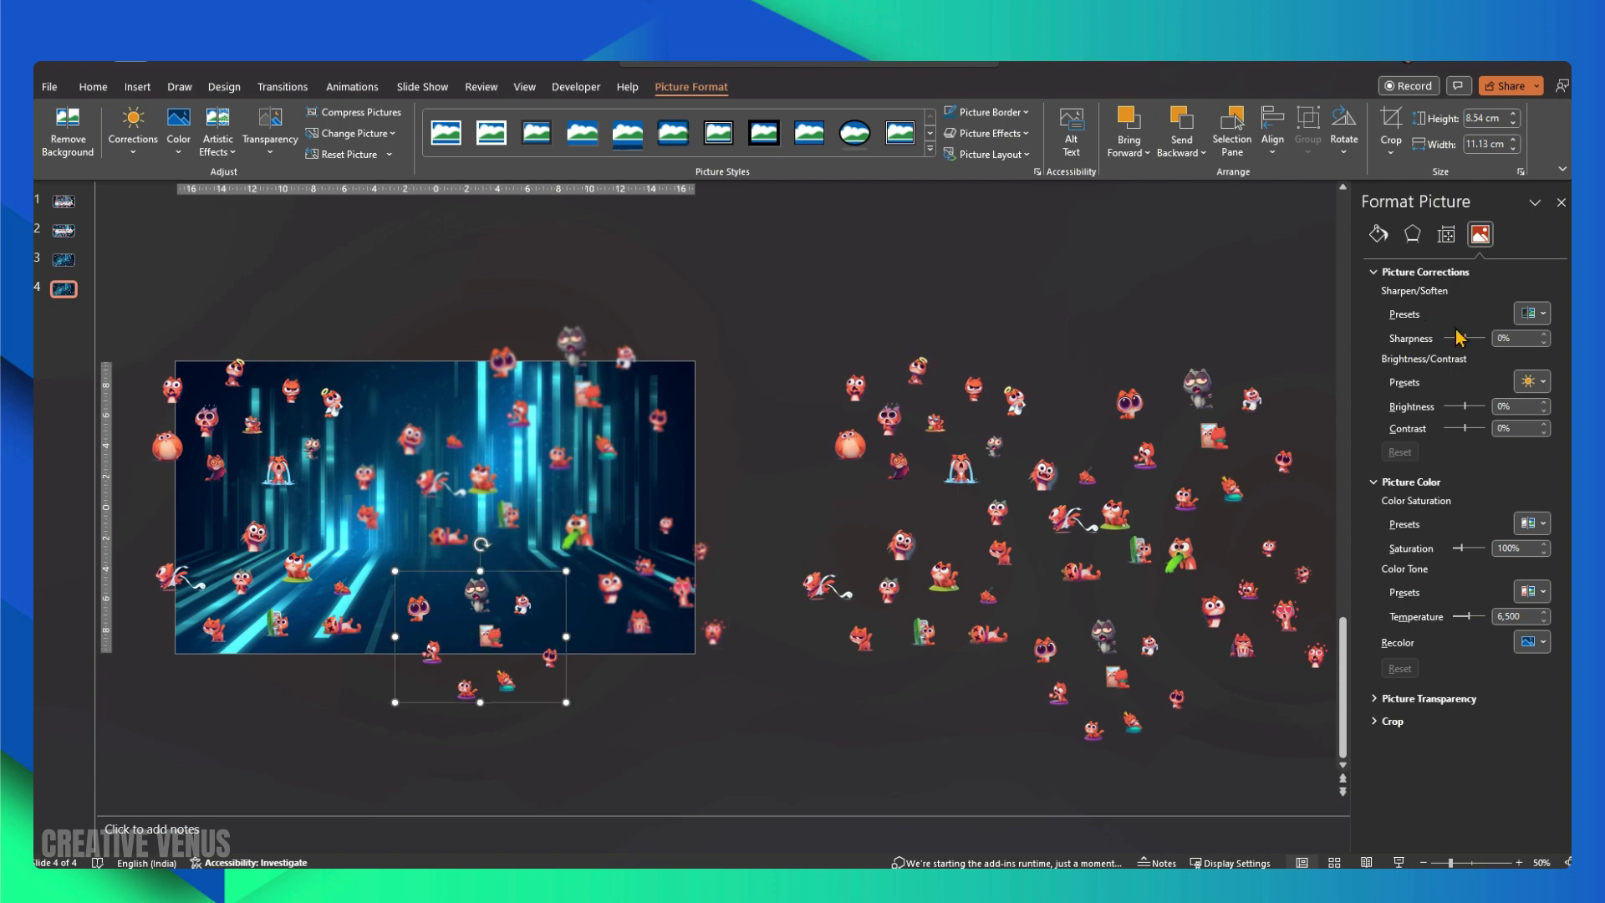
click(276, 623)
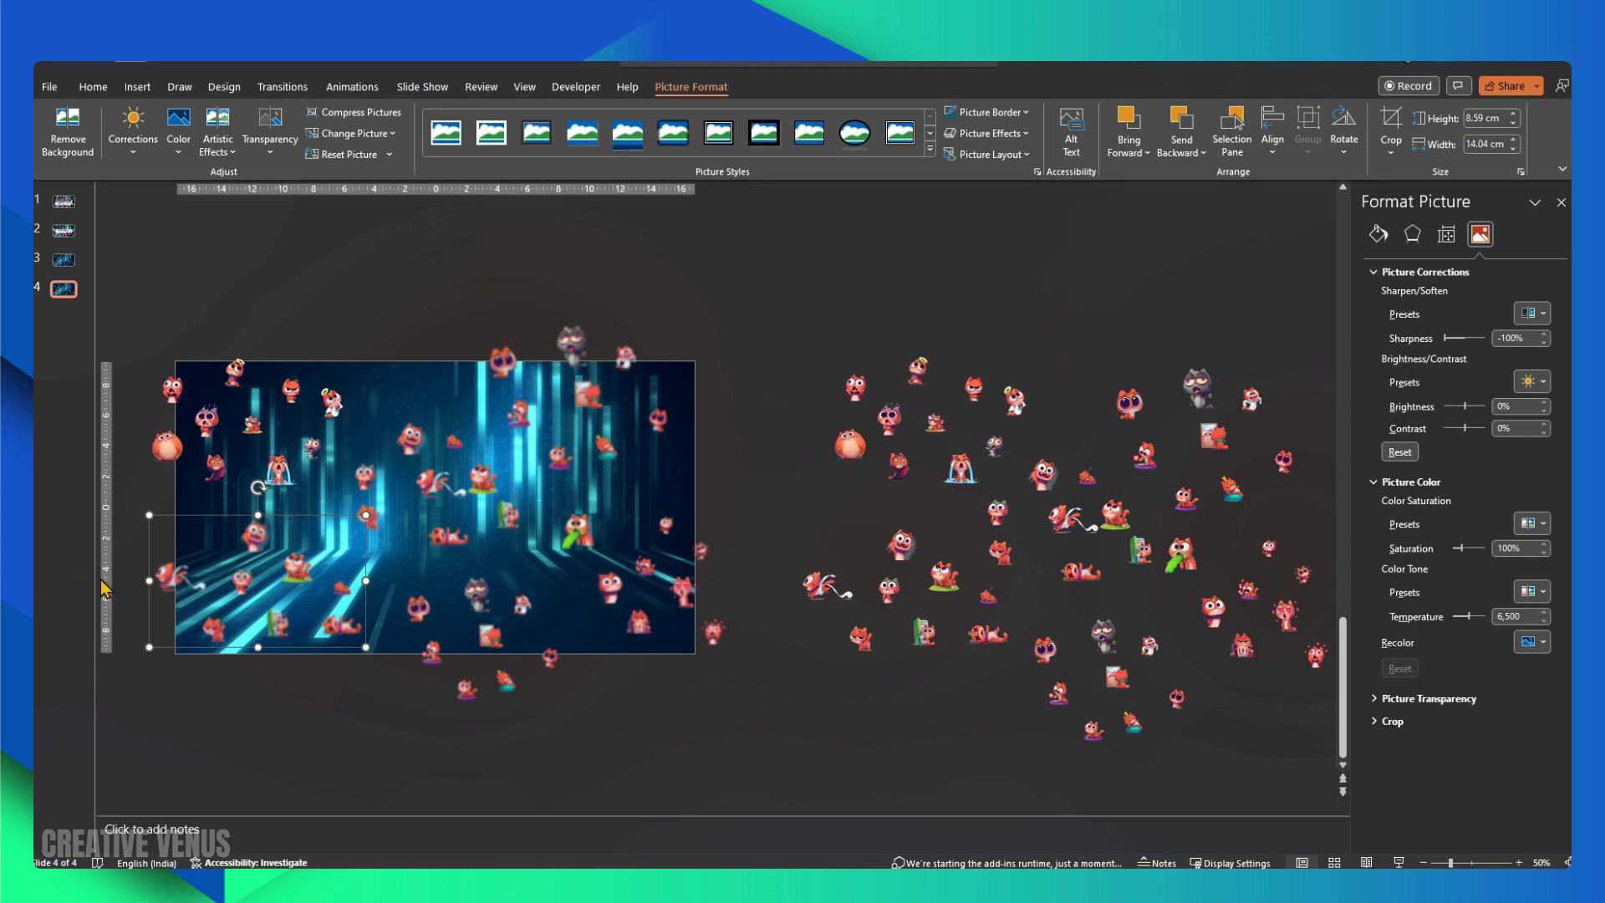
click(271, 482)
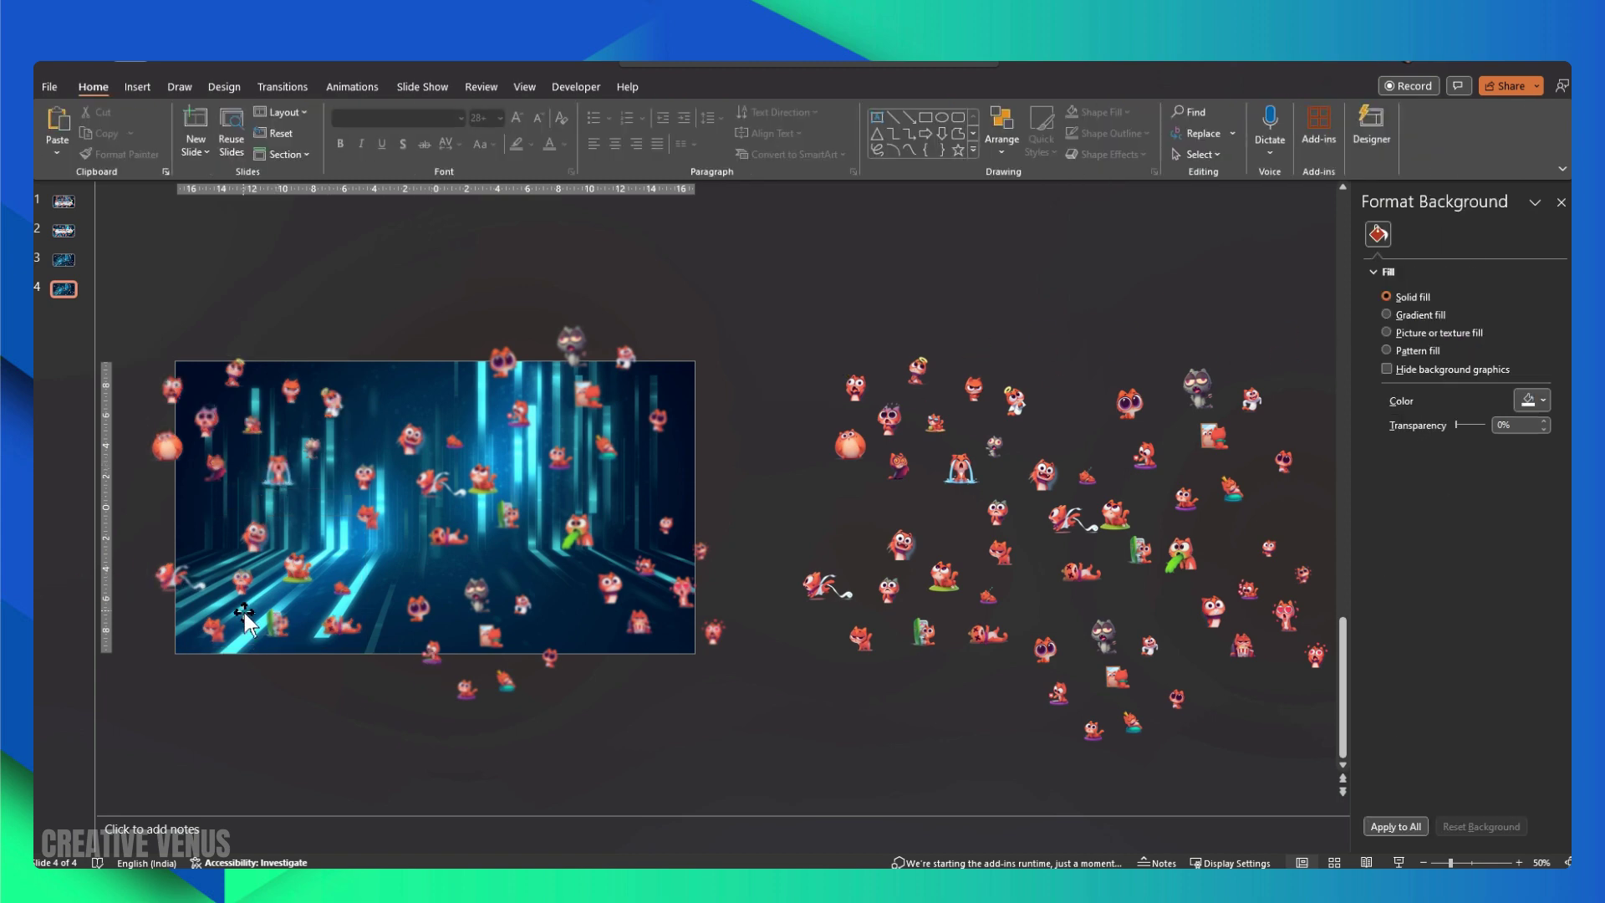
Group all the unblurred cat stickers beside the slide and place the group over the slide.
drag(879, 761, 1321, 239)
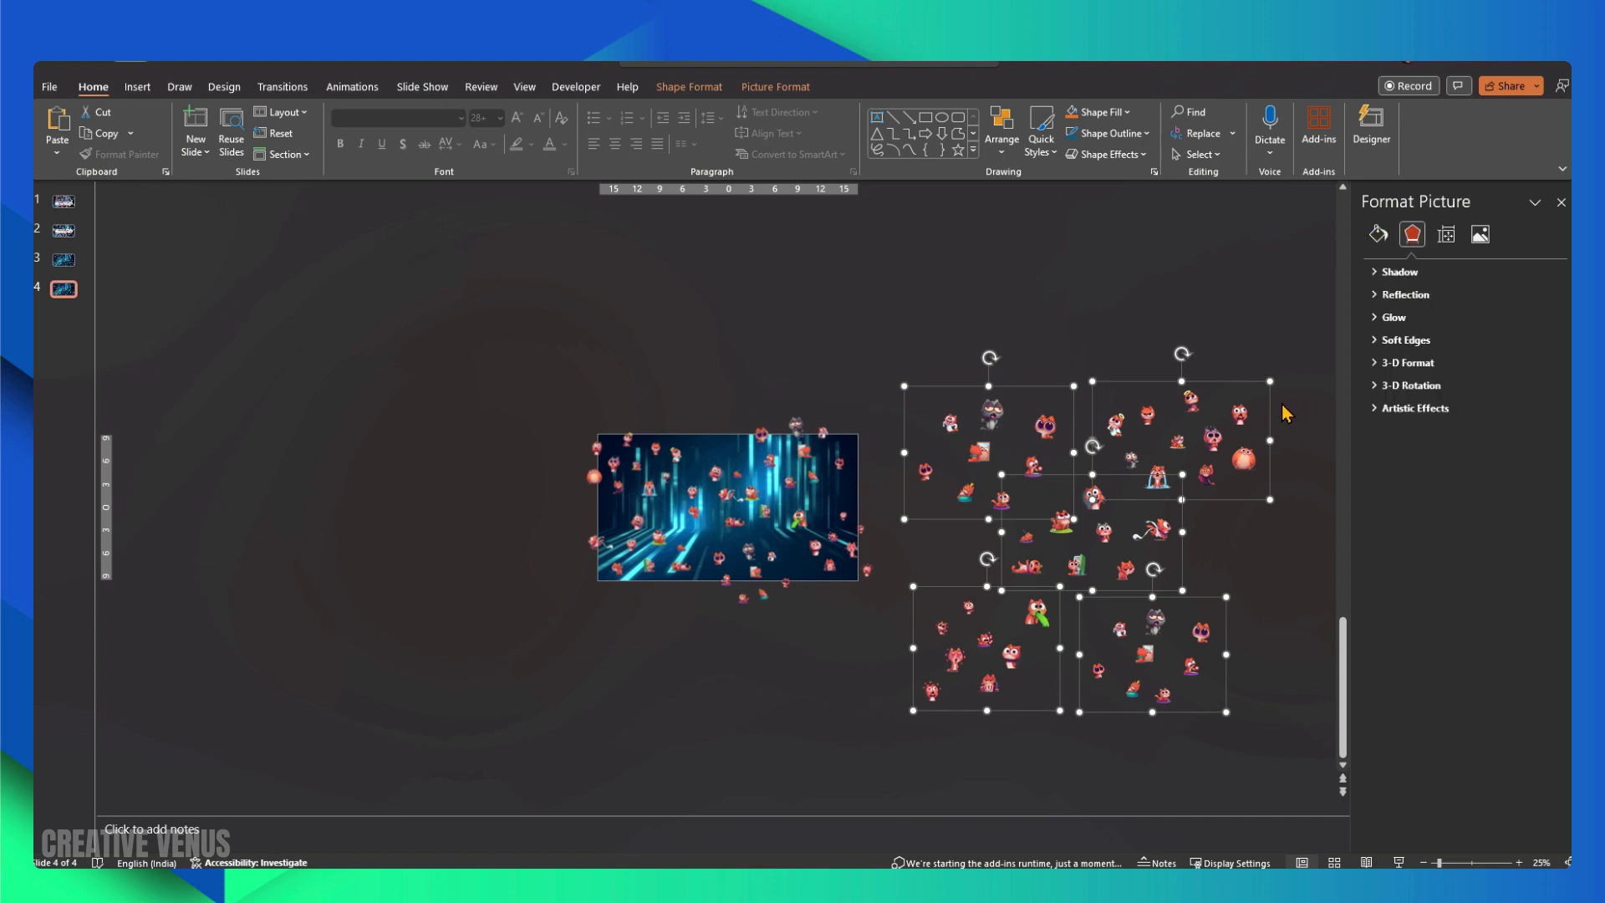
key(ctrl+g)
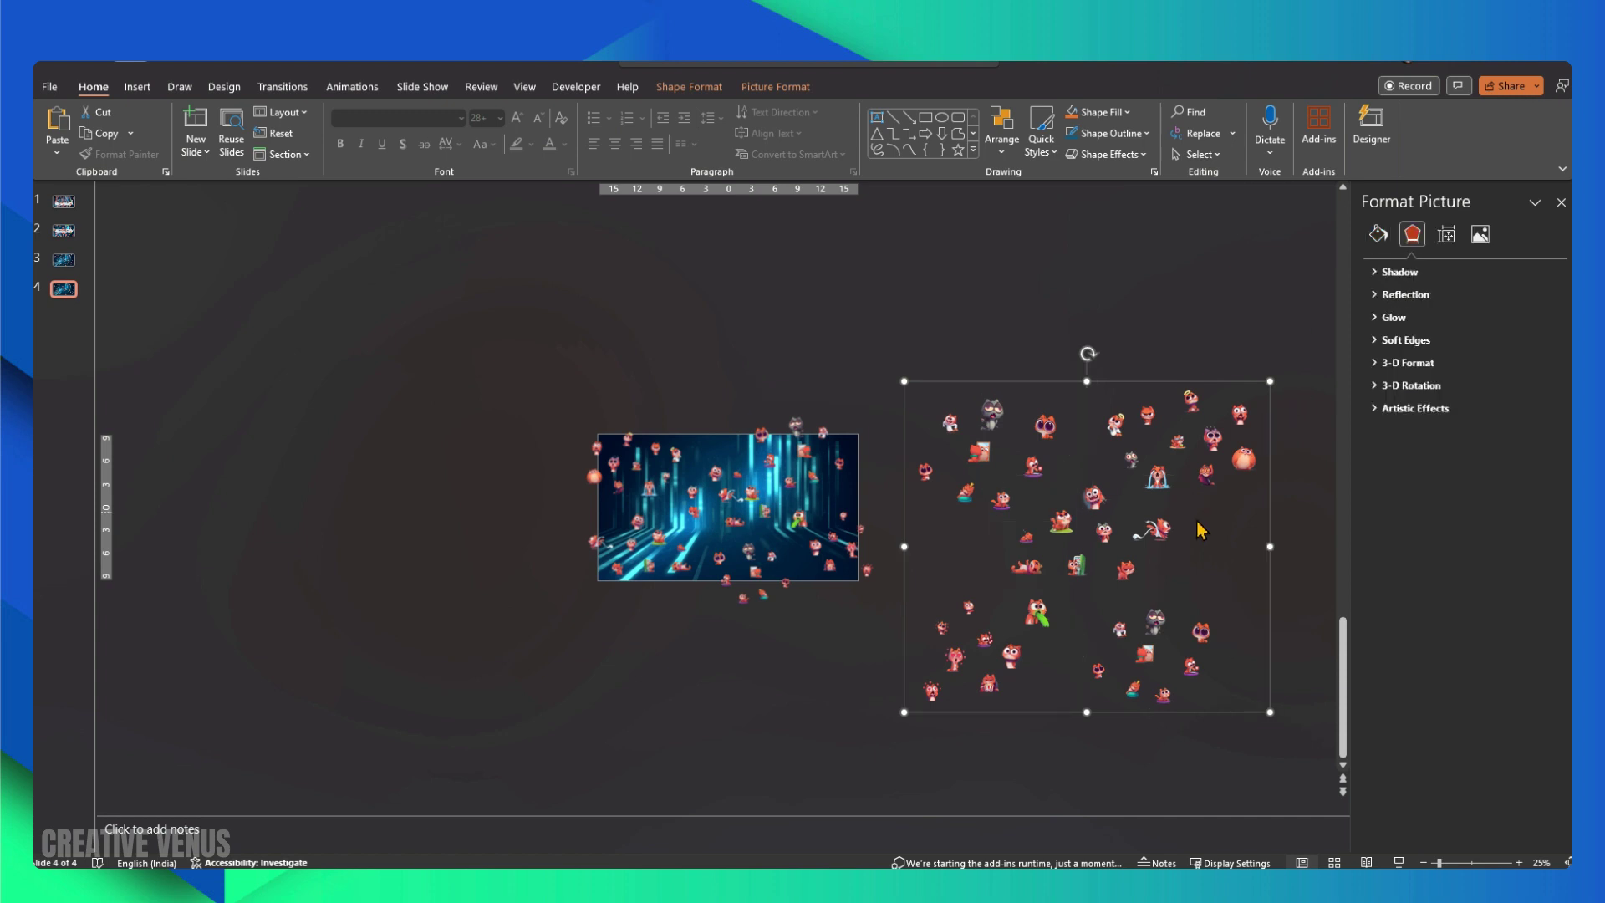
drag(1083, 547, 747, 551)
Duplicate slide 4 and, on the copy, move the large unblurred cat group off to the side of the slide.
click(62, 288)
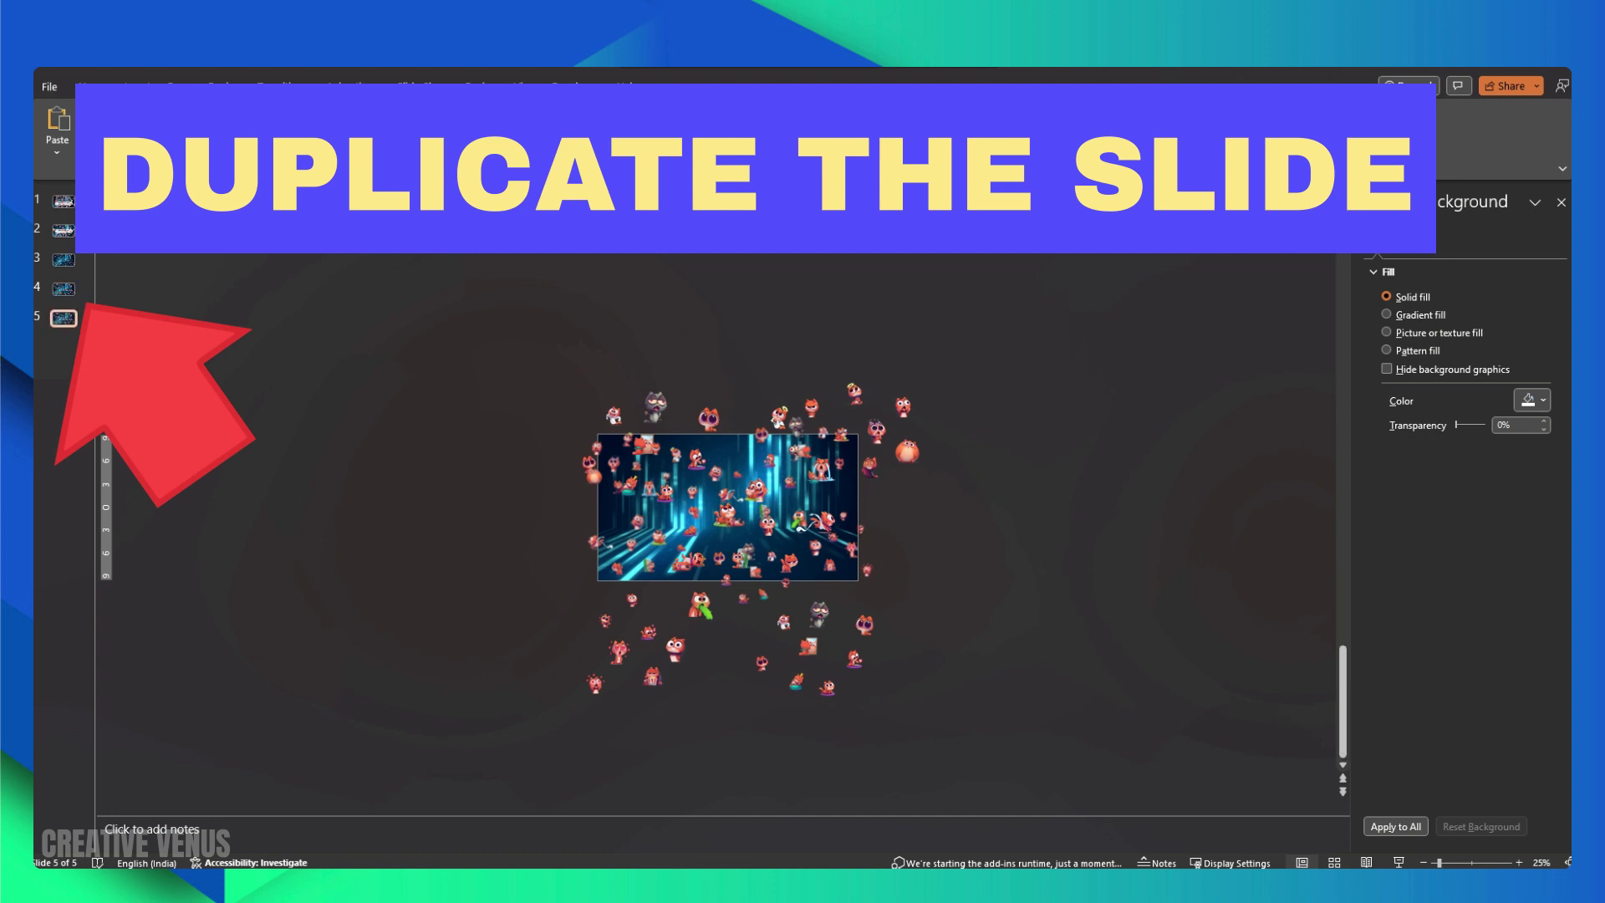
click(65, 324)
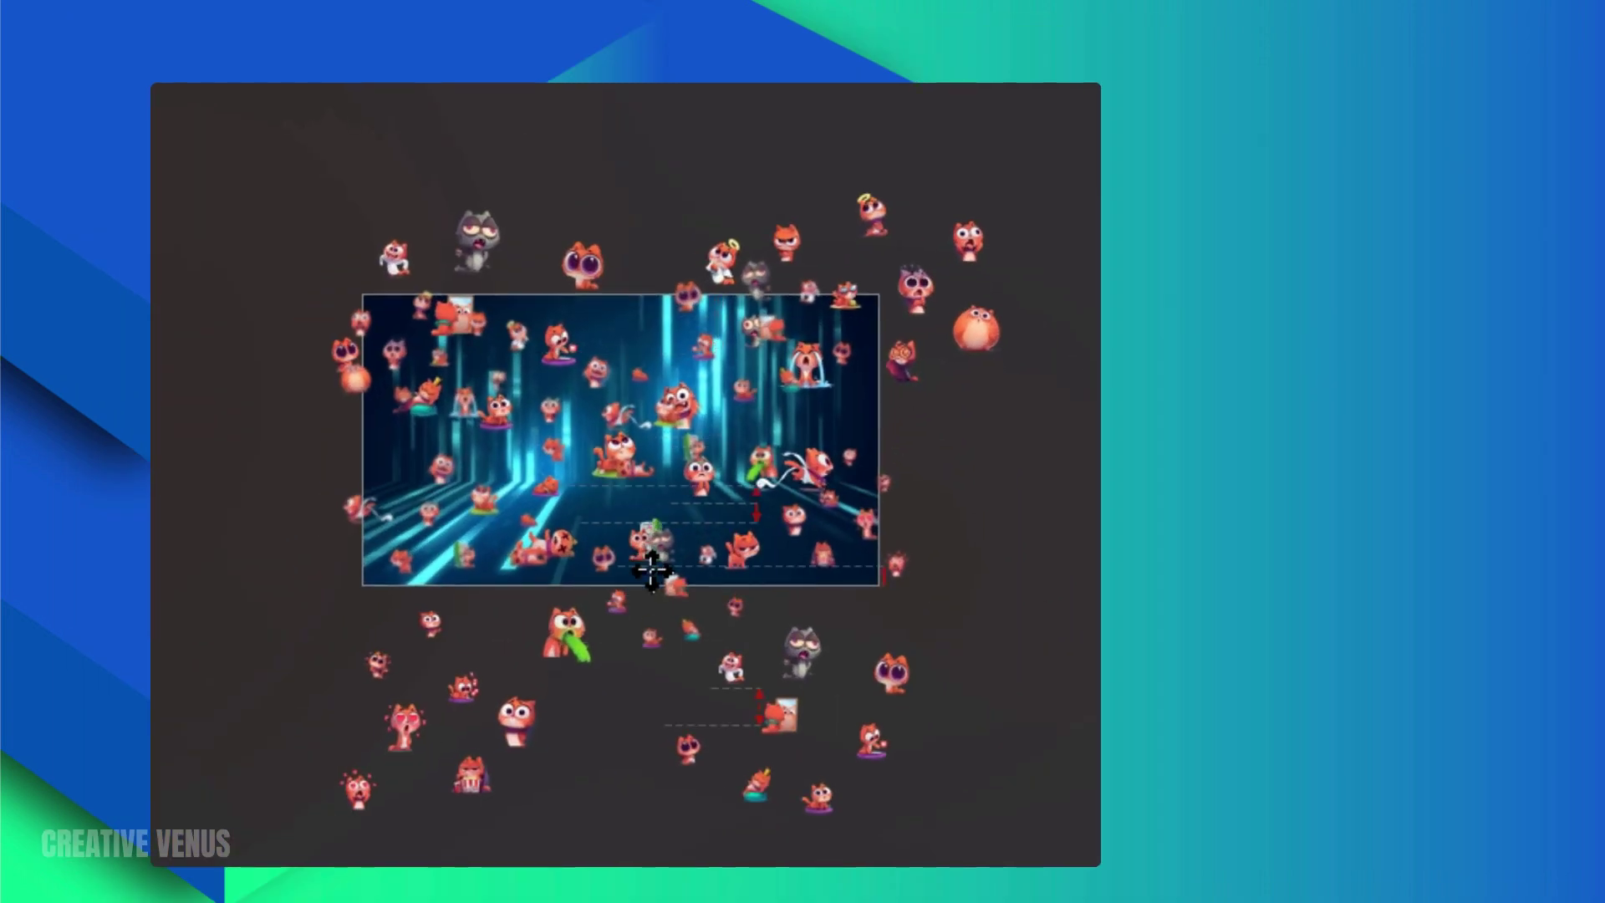
click(743, 560)
click(786, 743)
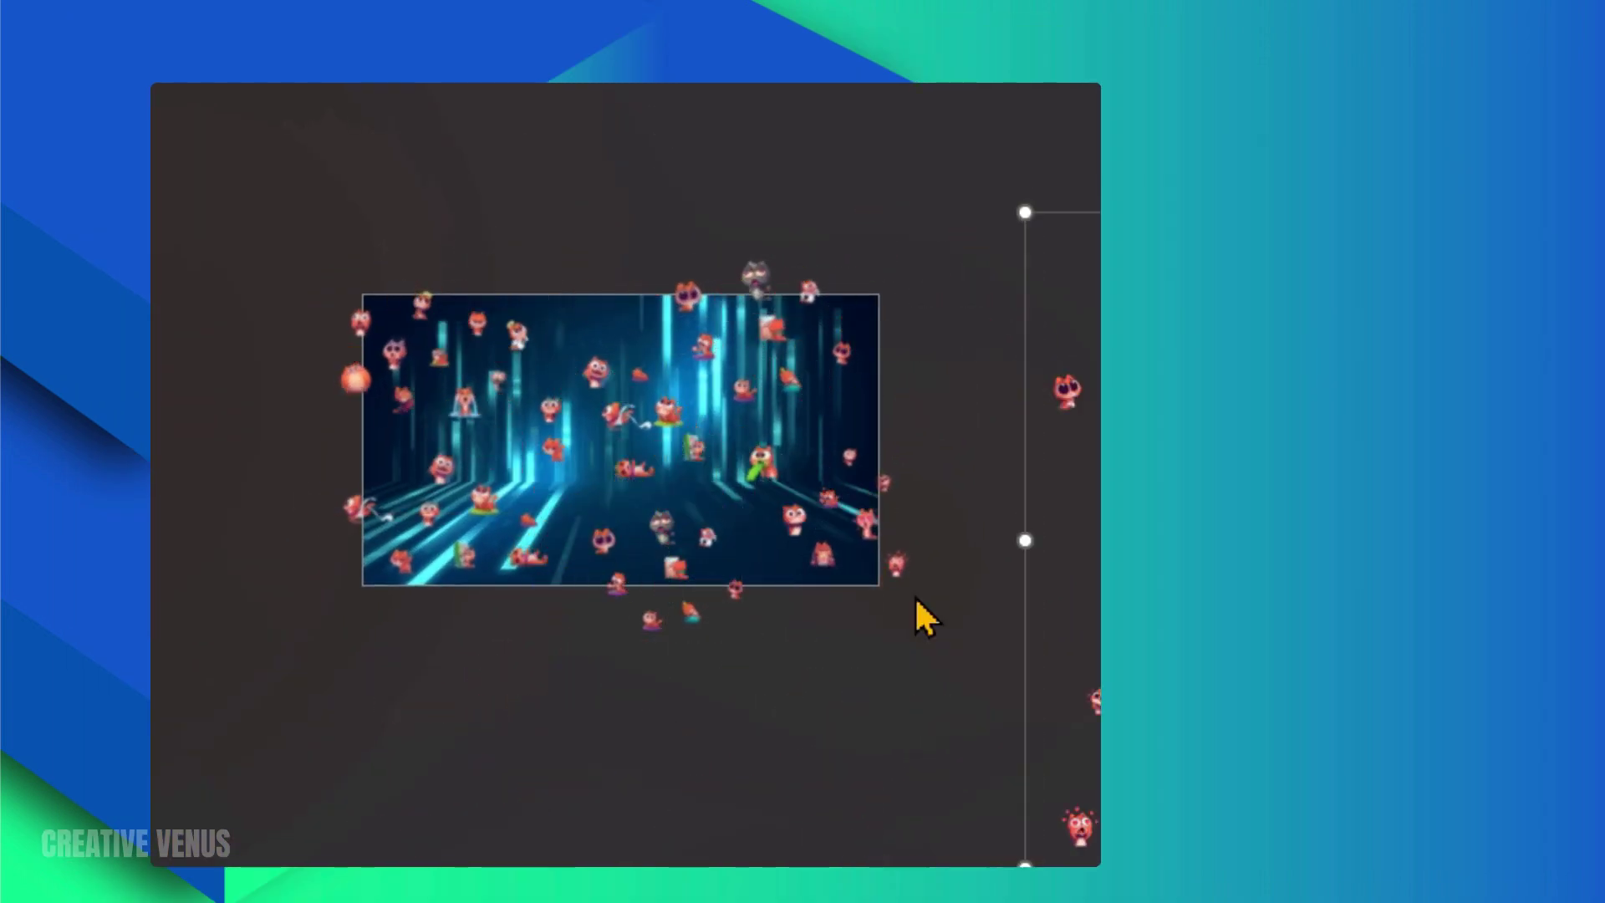
Shift the blurred cat pictures slightly up and left on slide 5, and move the large cat group back over the slide.
click(690, 572)
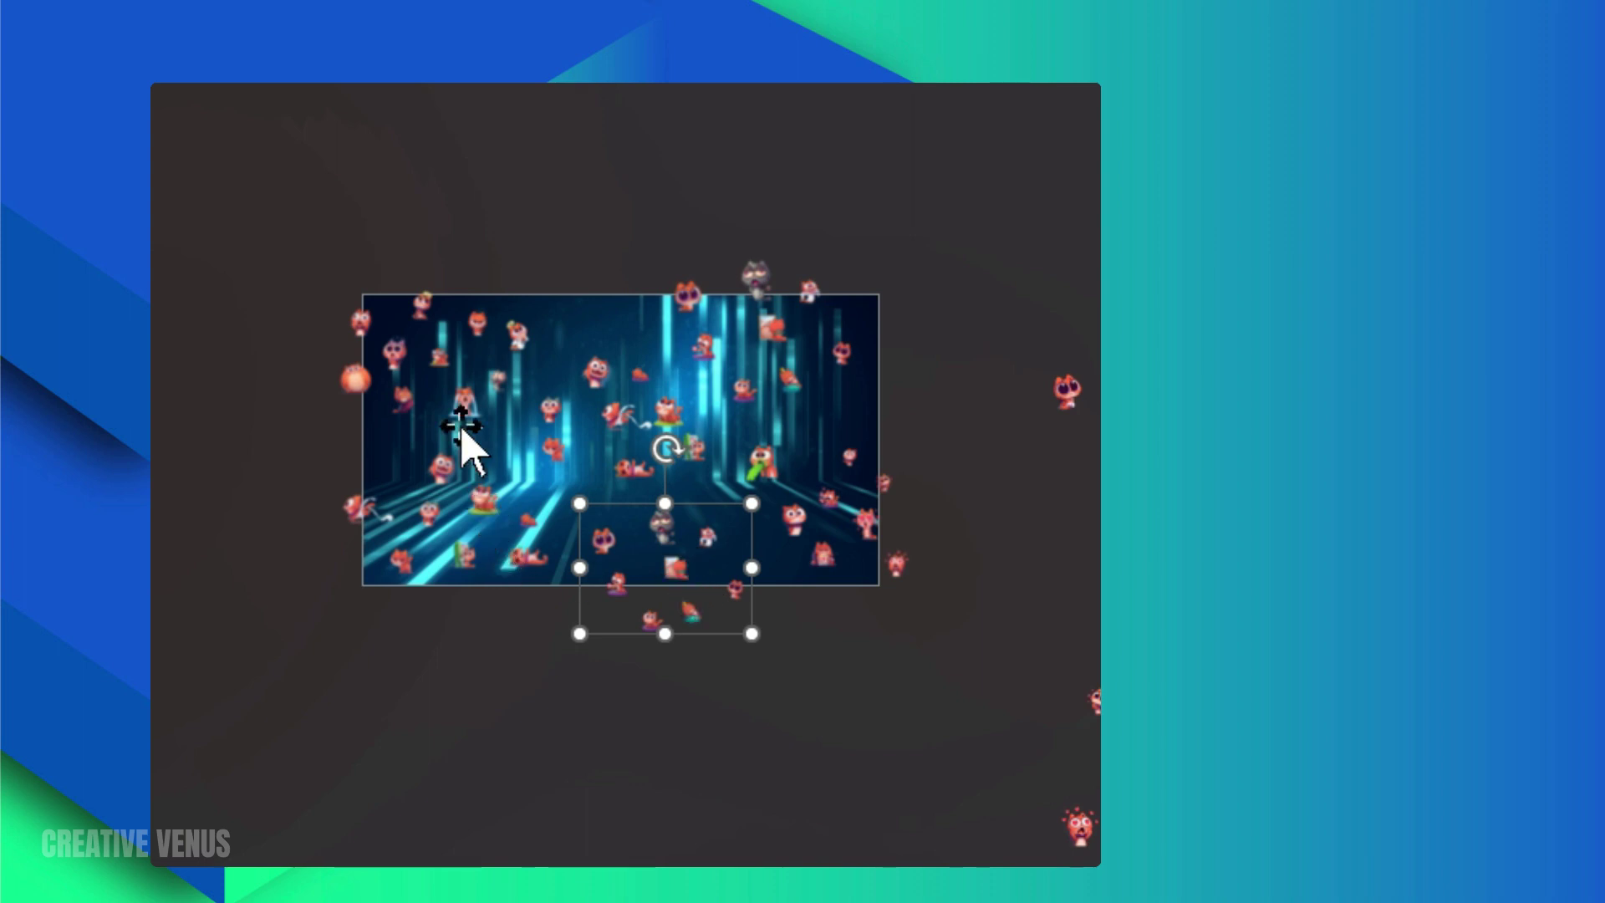
drag(425, 366, 405, 321)
drag(435, 507, 423, 458)
drag(615, 465, 599, 431)
drag(753, 387, 728, 345)
drag(831, 548, 757, 483)
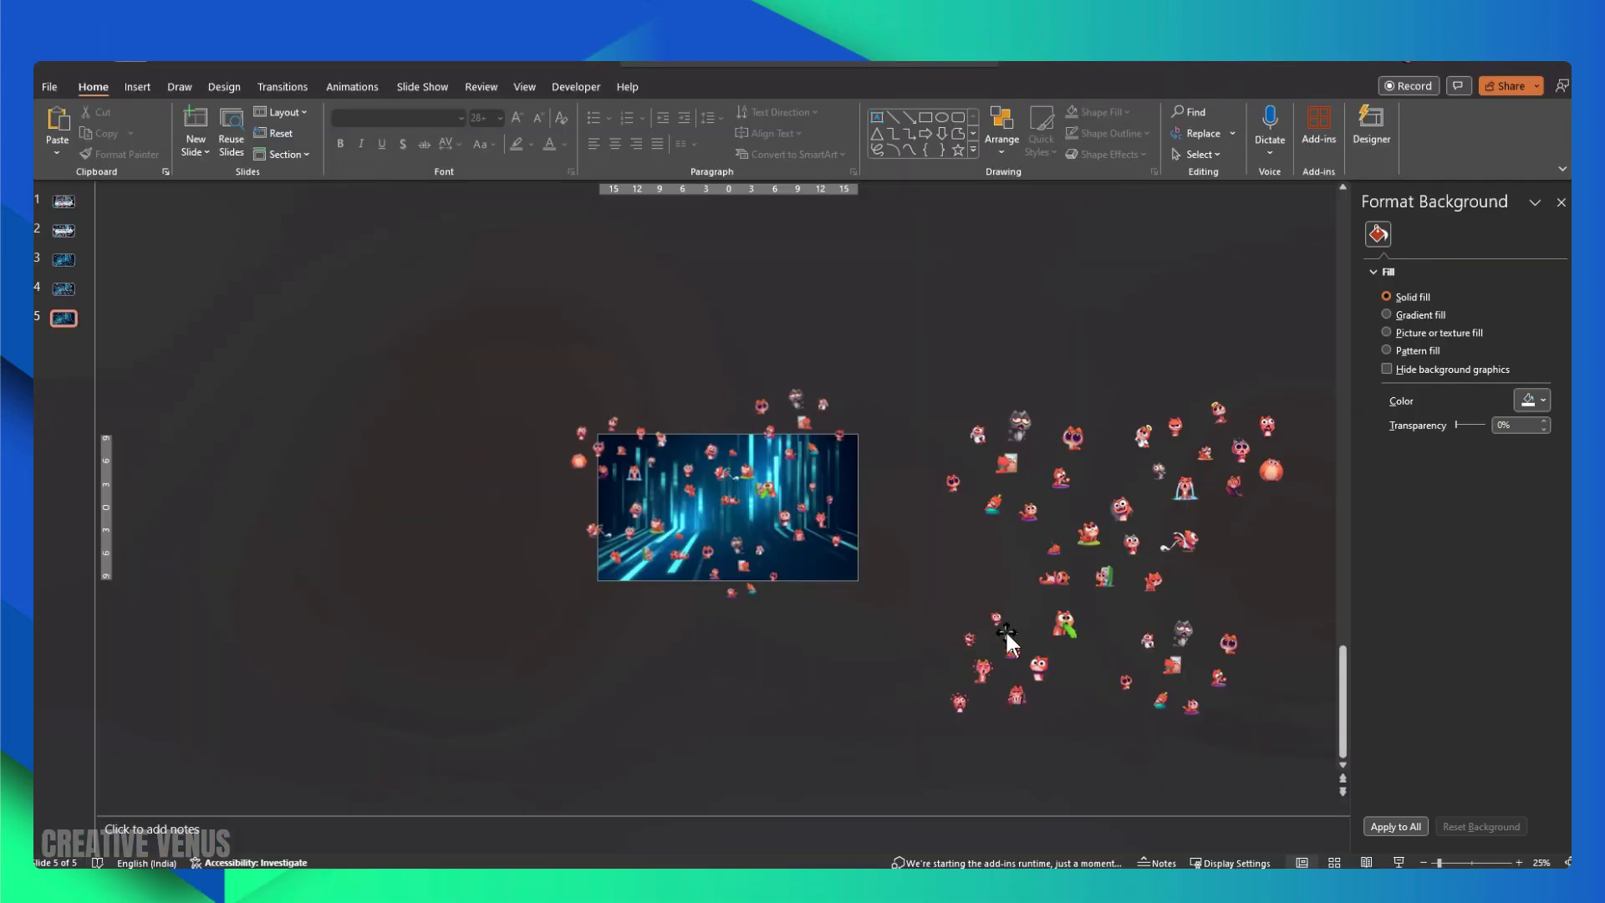
click(1048, 671)
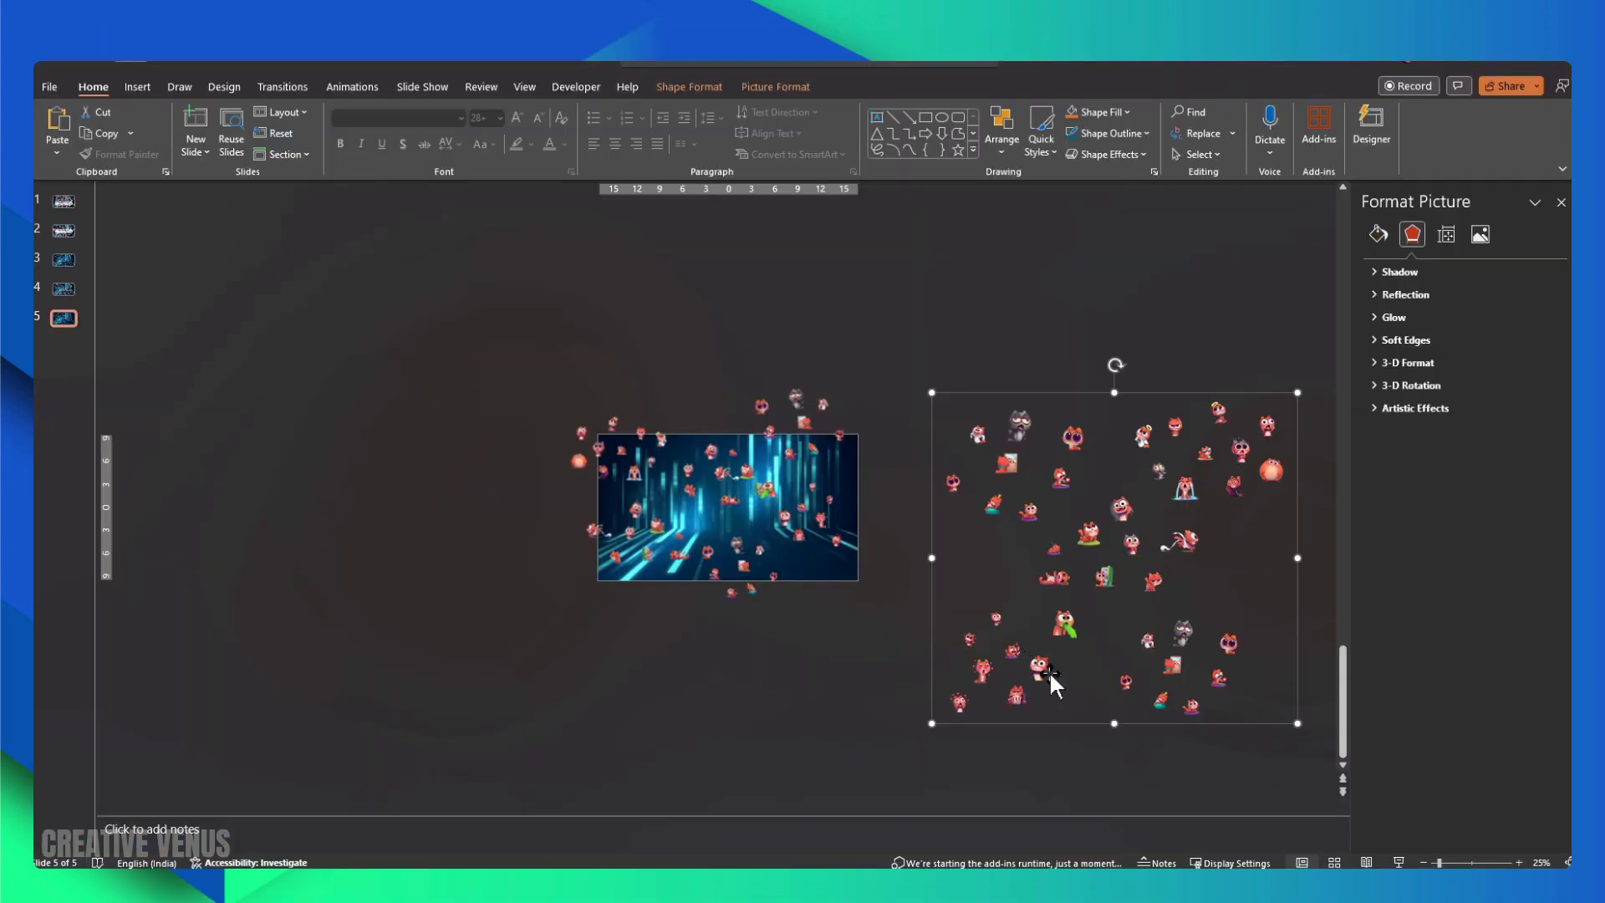
drag(1022, 674, 662, 642)
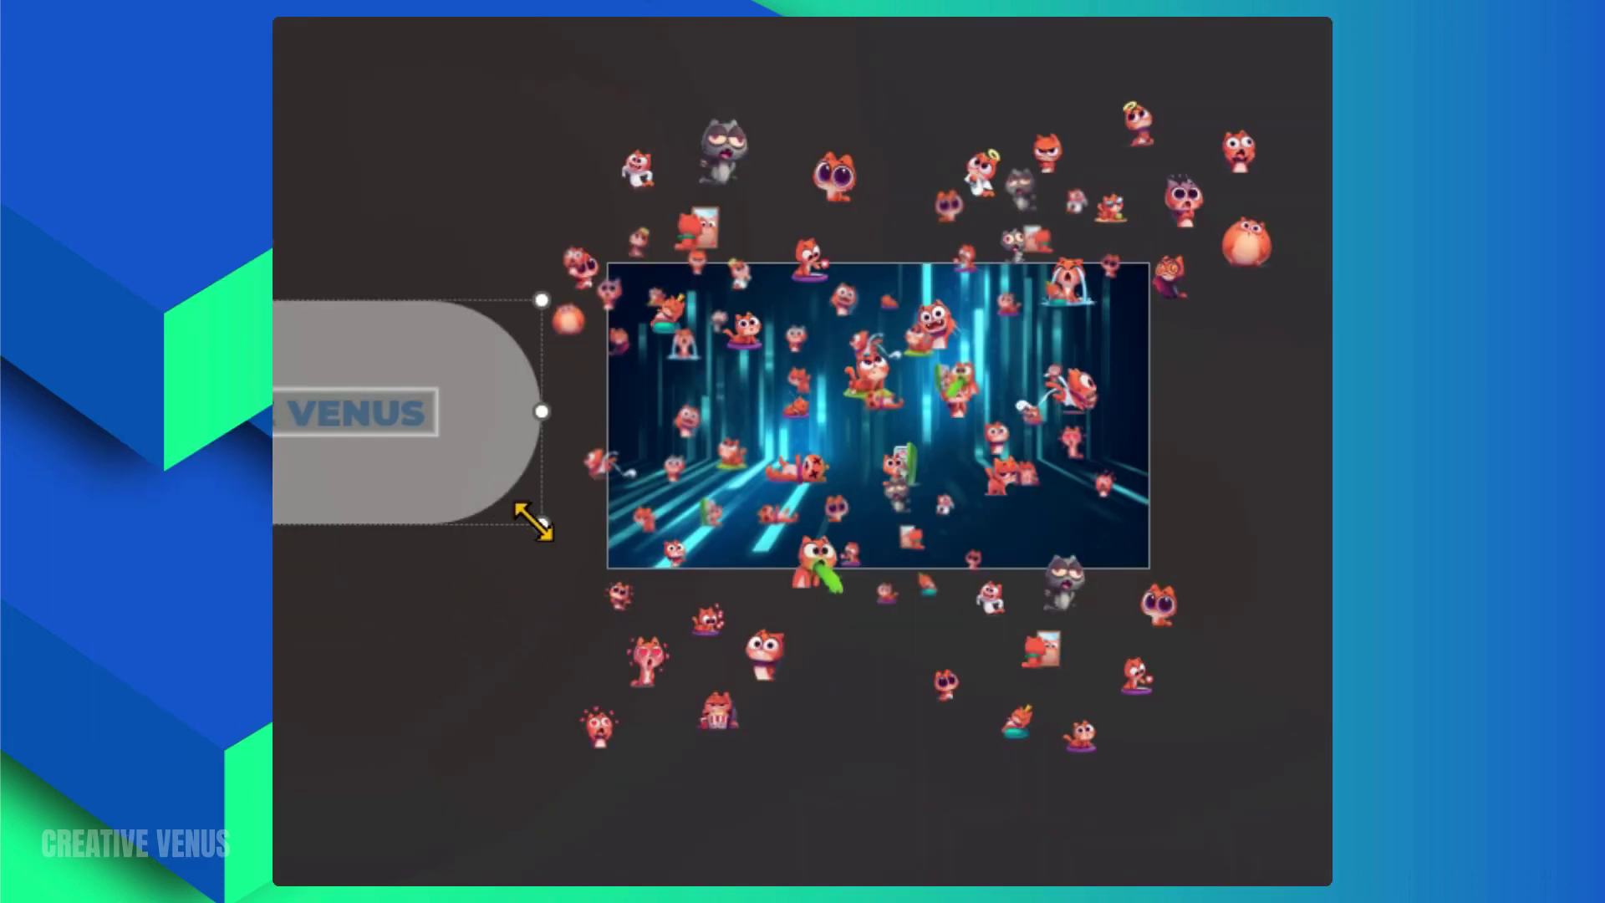
Shrink the rounded CREATIVE VENUS title shape and position it centred across the lower part of slide 5.
drag(539, 525, 953, 478)
drag(881, 382, 885, 429)
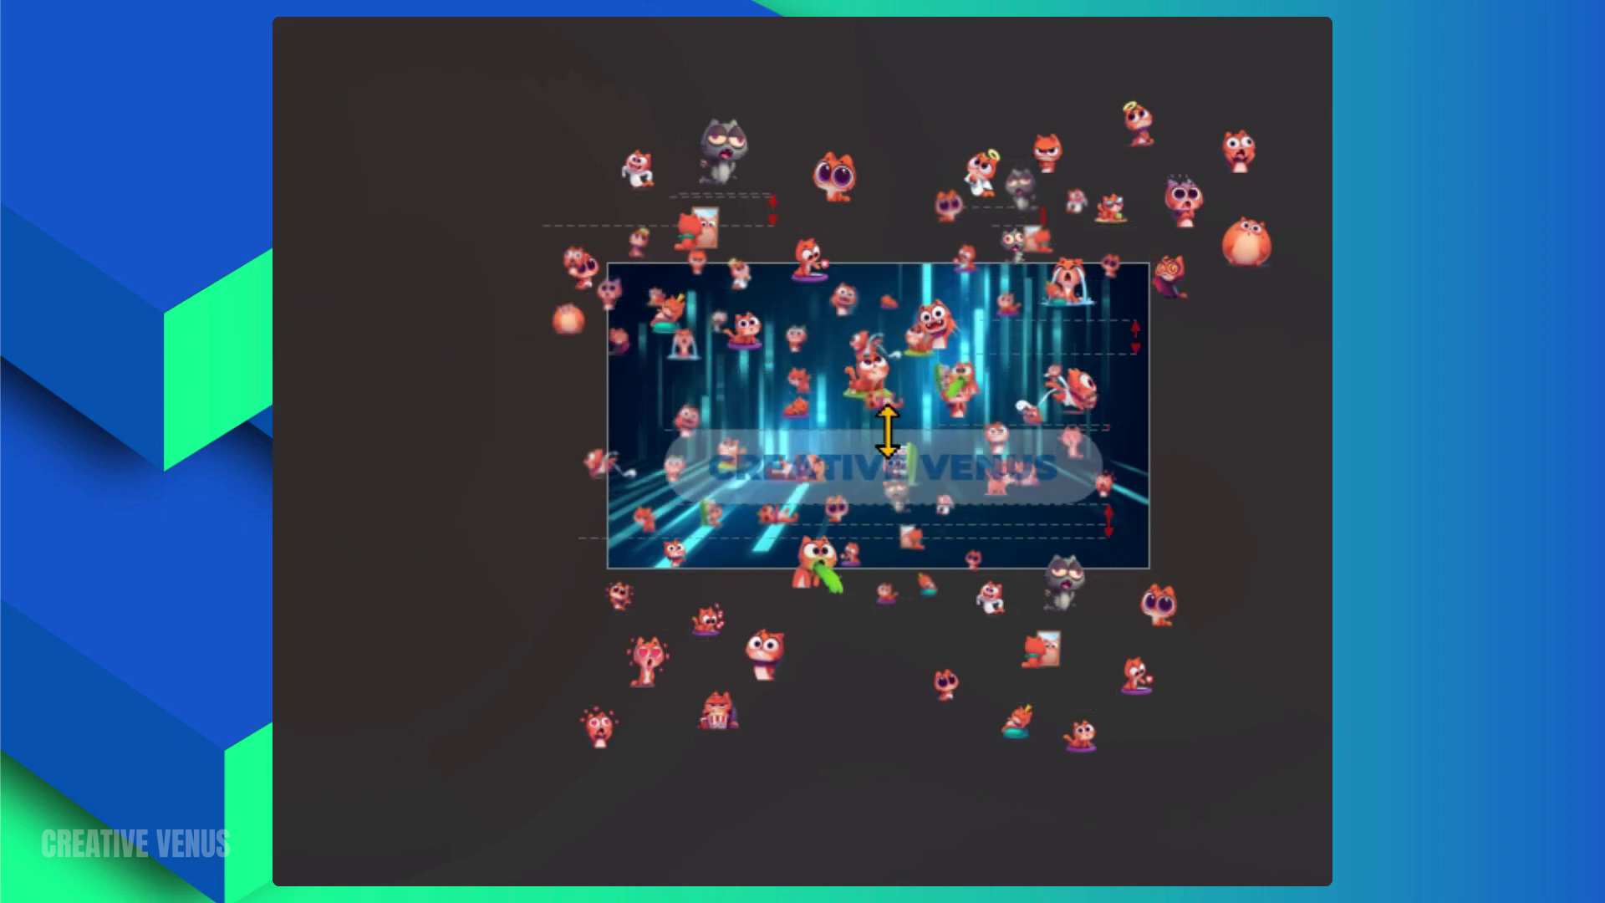
drag(1003, 519, 991, 512)
key(Left)
key(Left)
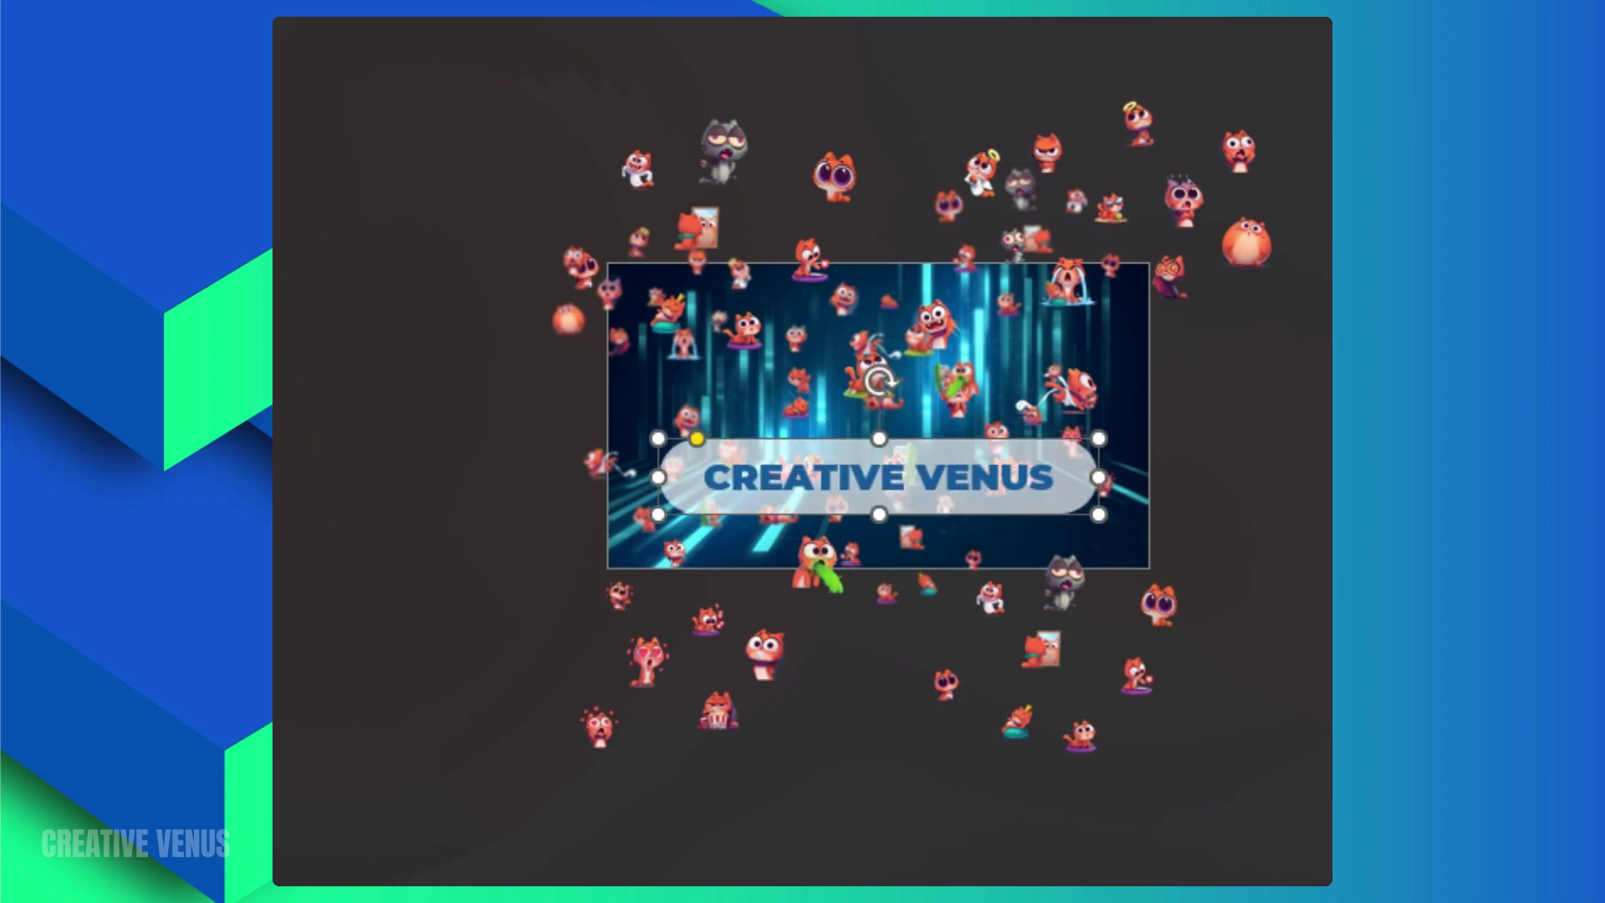
key(Escape)
Bring the large unblurred cat group on slide 5 in front of the title shape.
click(1081, 752)
right_click(1081, 752)
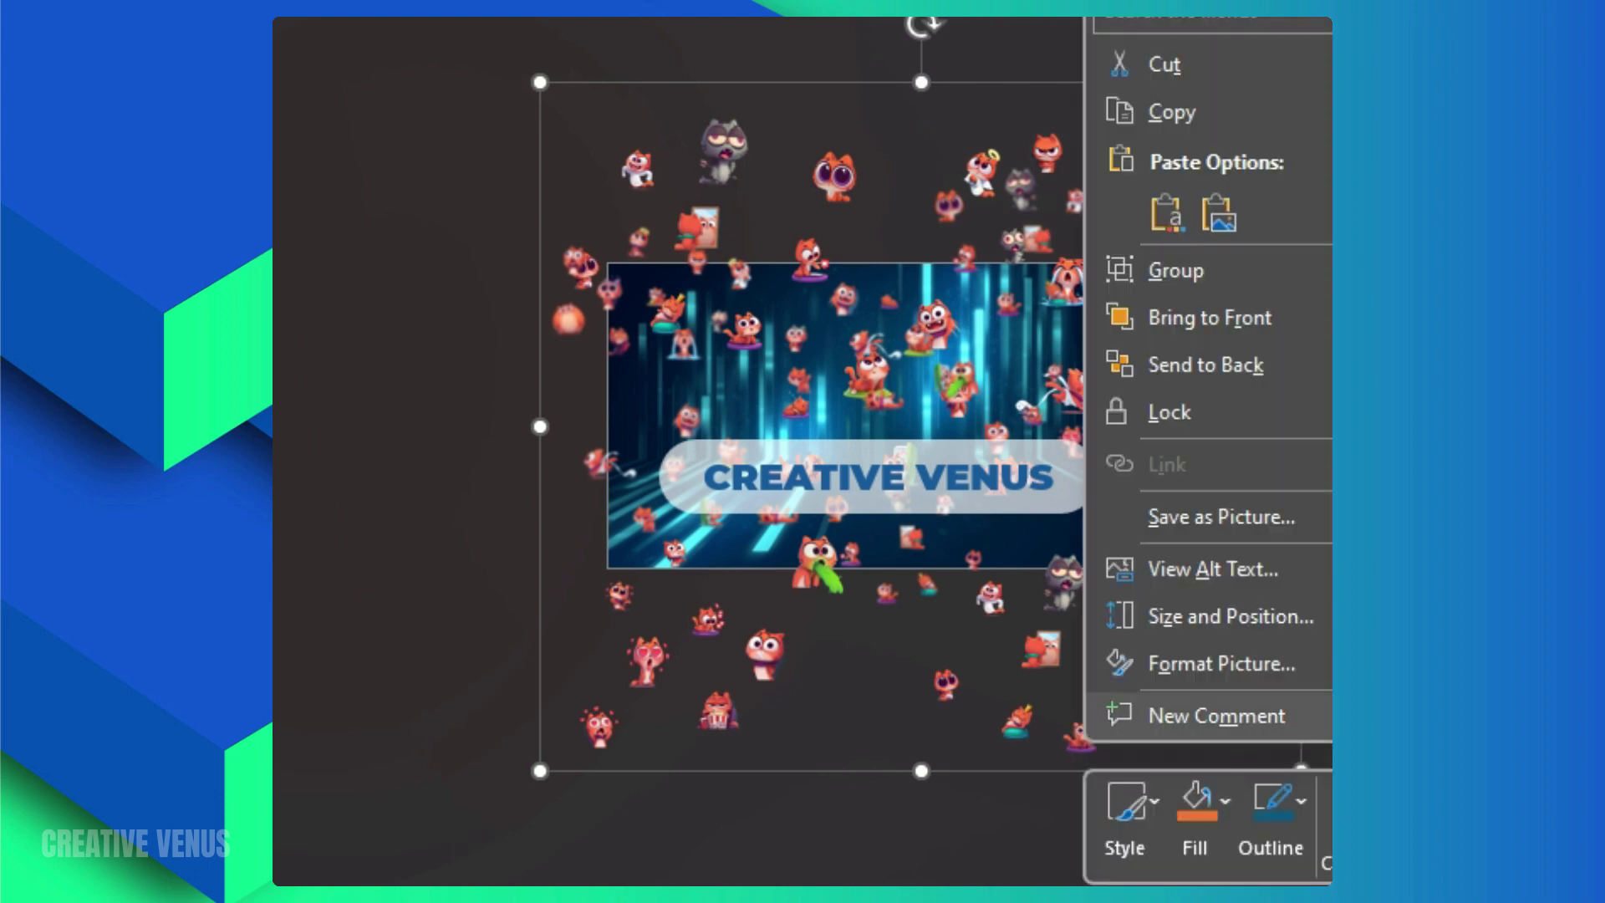
click(1328, 319)
click(1328, 368)
Copy the CREATIVE VENUS title shape from slide 5 onto slide 4.
click(1069, 499)
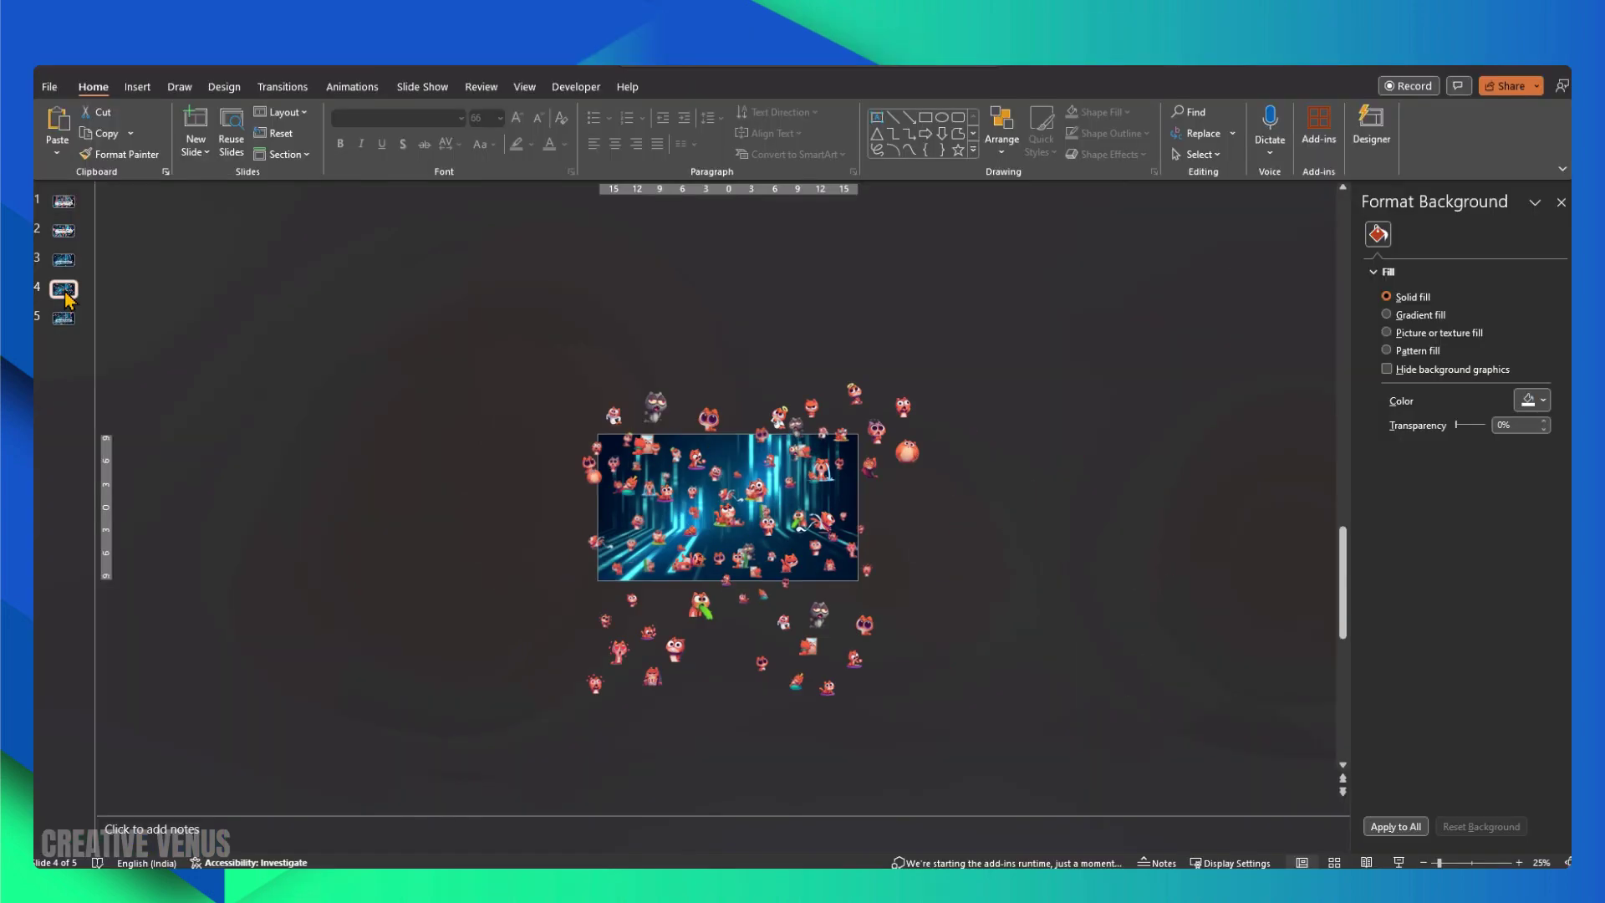
key(ctrl+v)
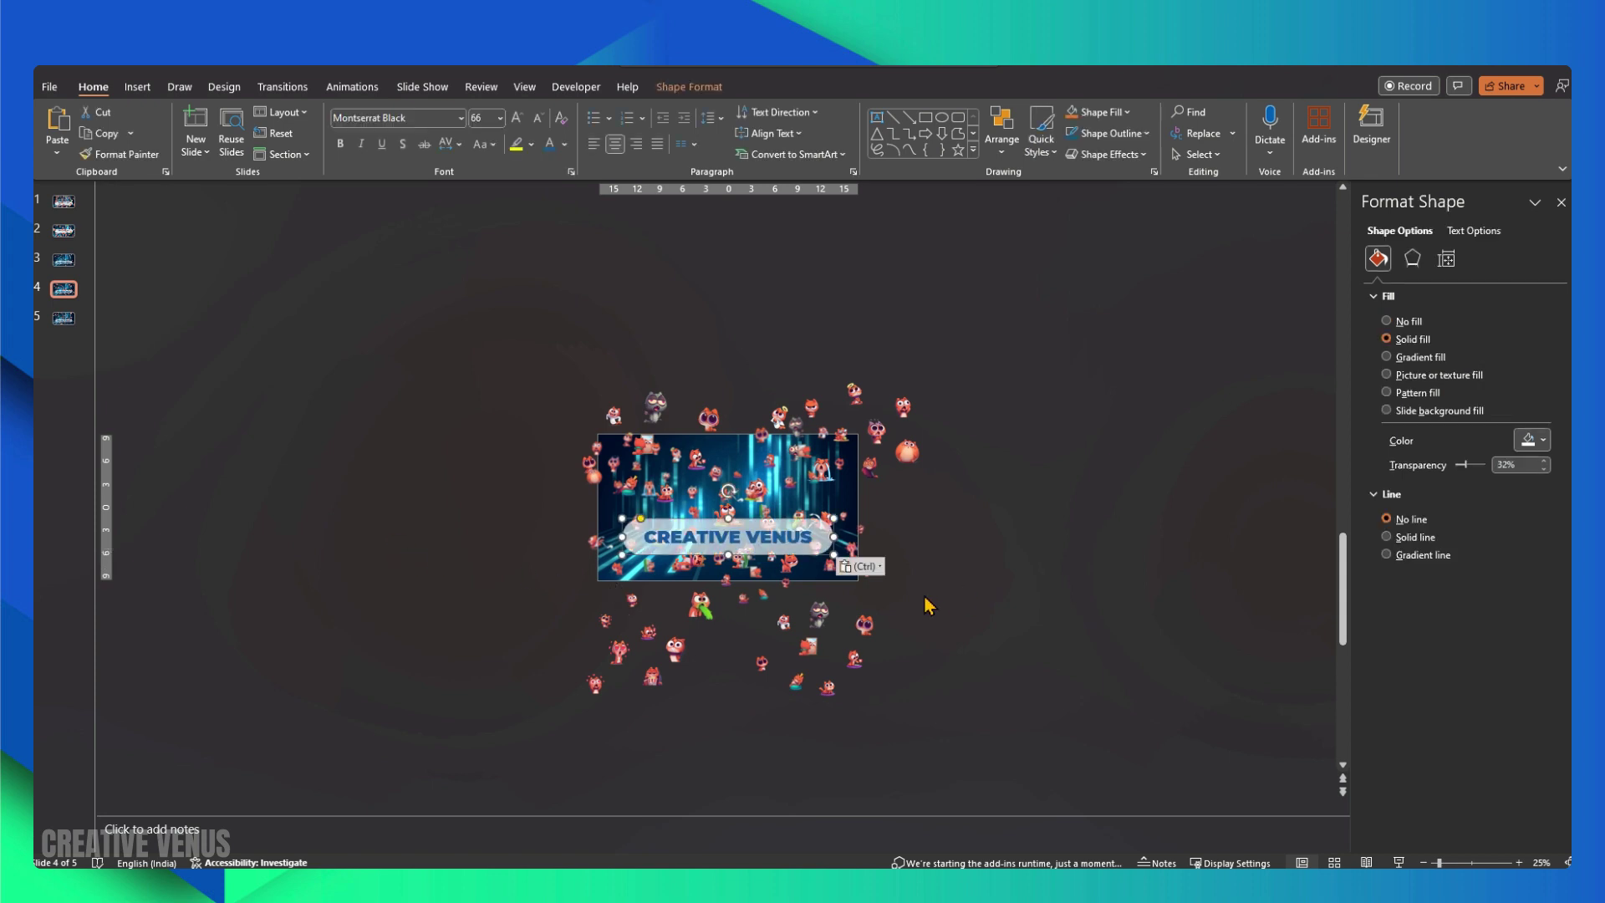
Bring the large unblurred cat group on slide 4 to the front and ungroup it.
click(855, 664)
right_click(855, 664)
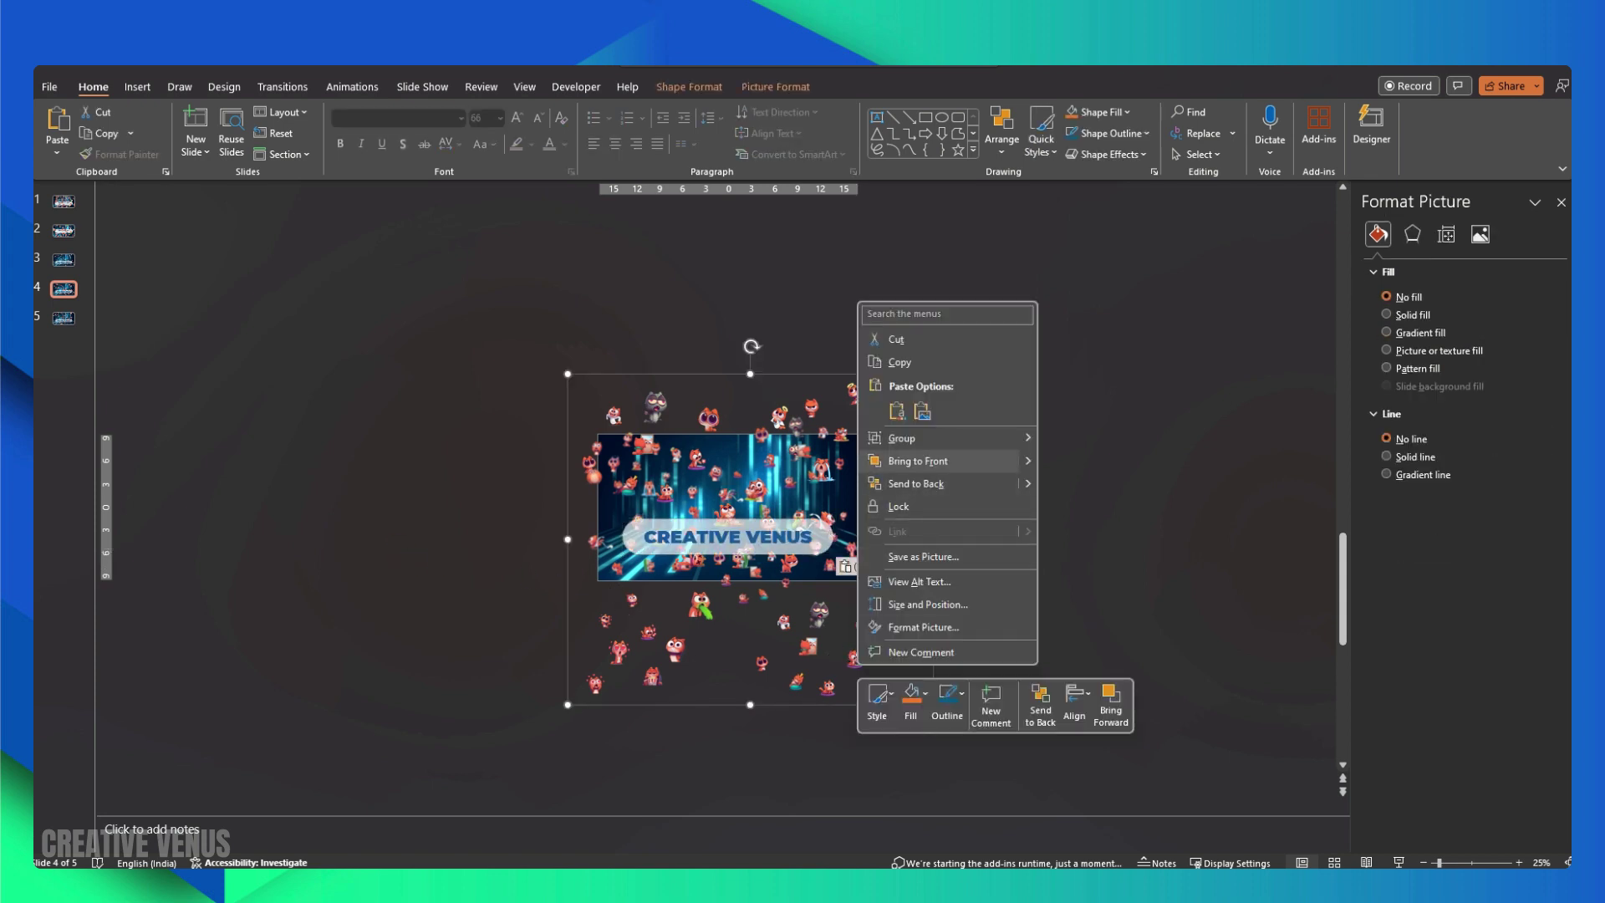
click(936, 462)
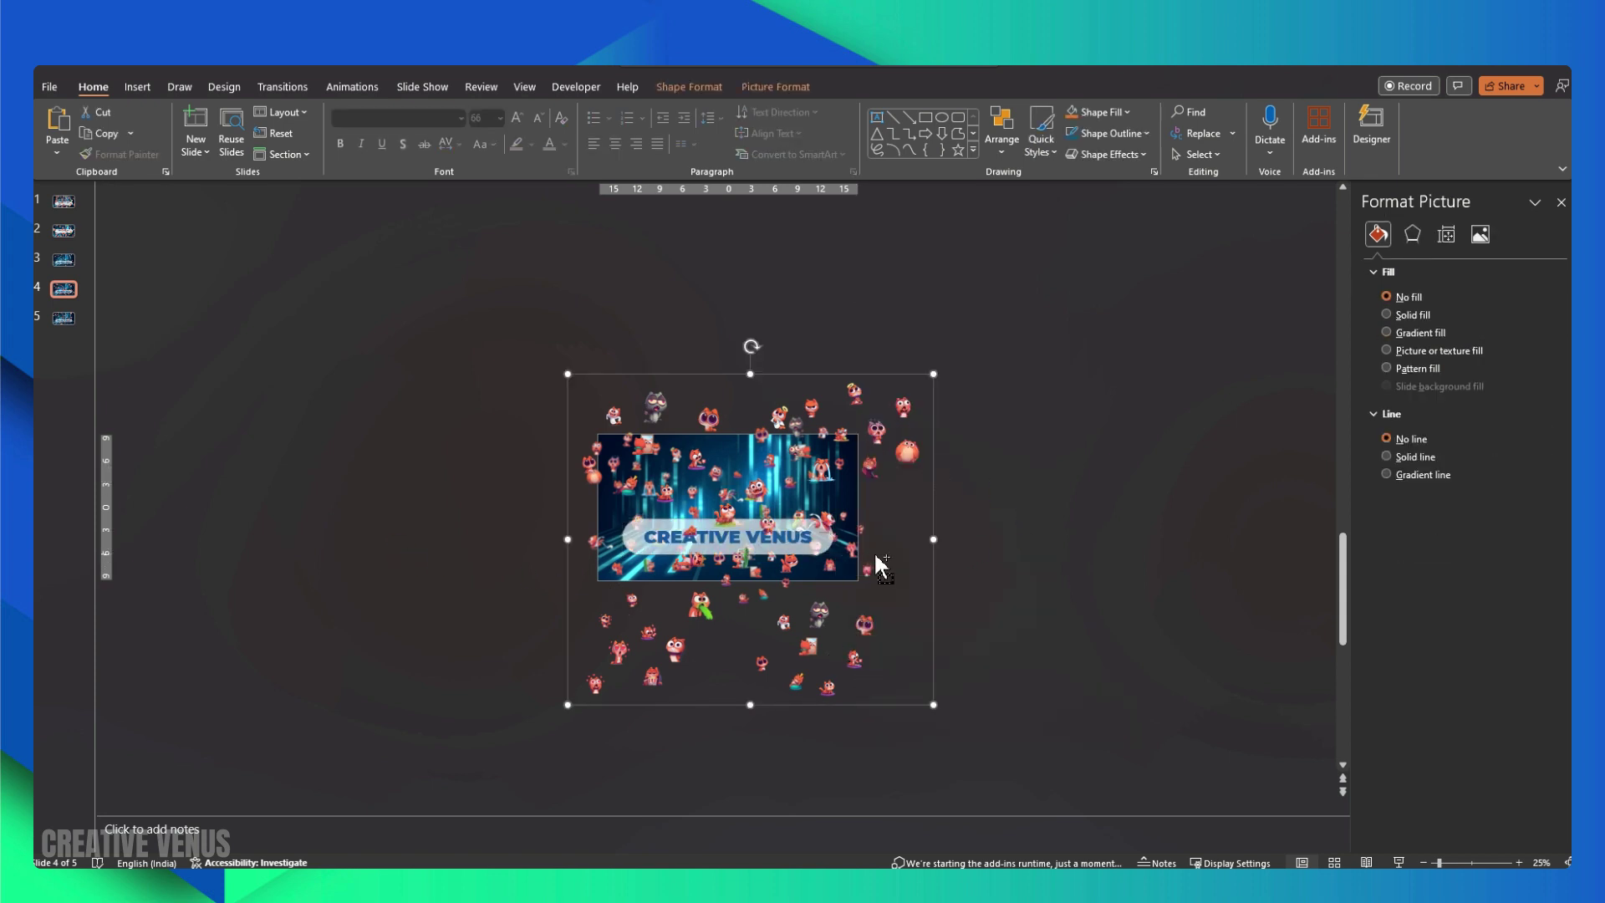
key(ctrl+shift+g)
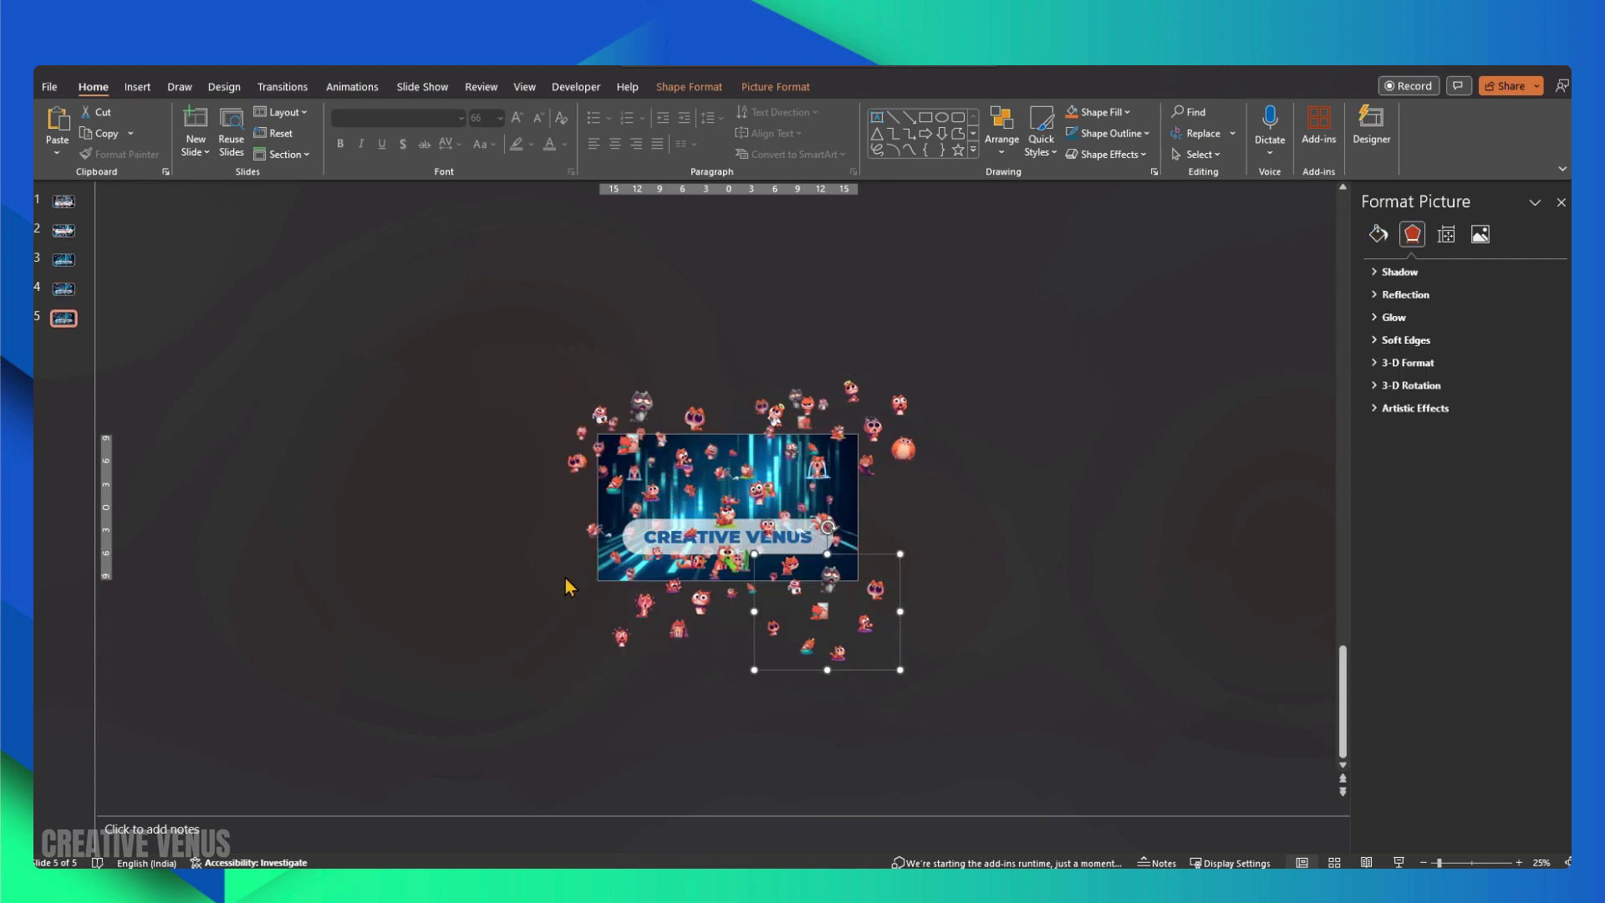
Enlarge the blue background picture on slide 5 evenly about its centre so it extends past the slide edges.
click(599, 572)
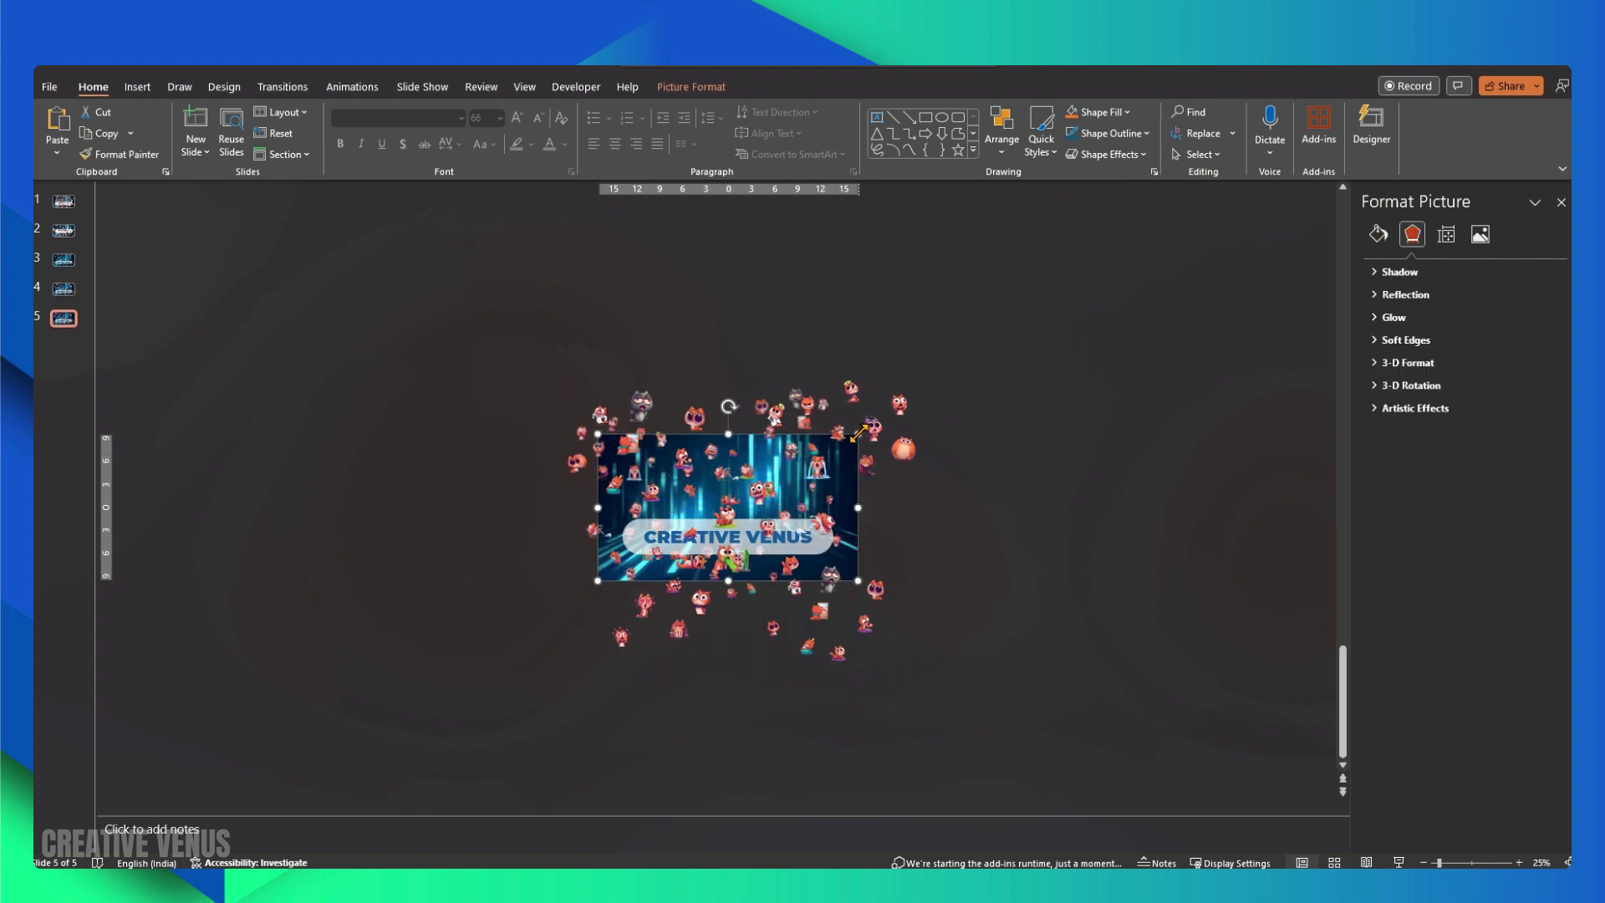
drag(858, 432, 878, 422)
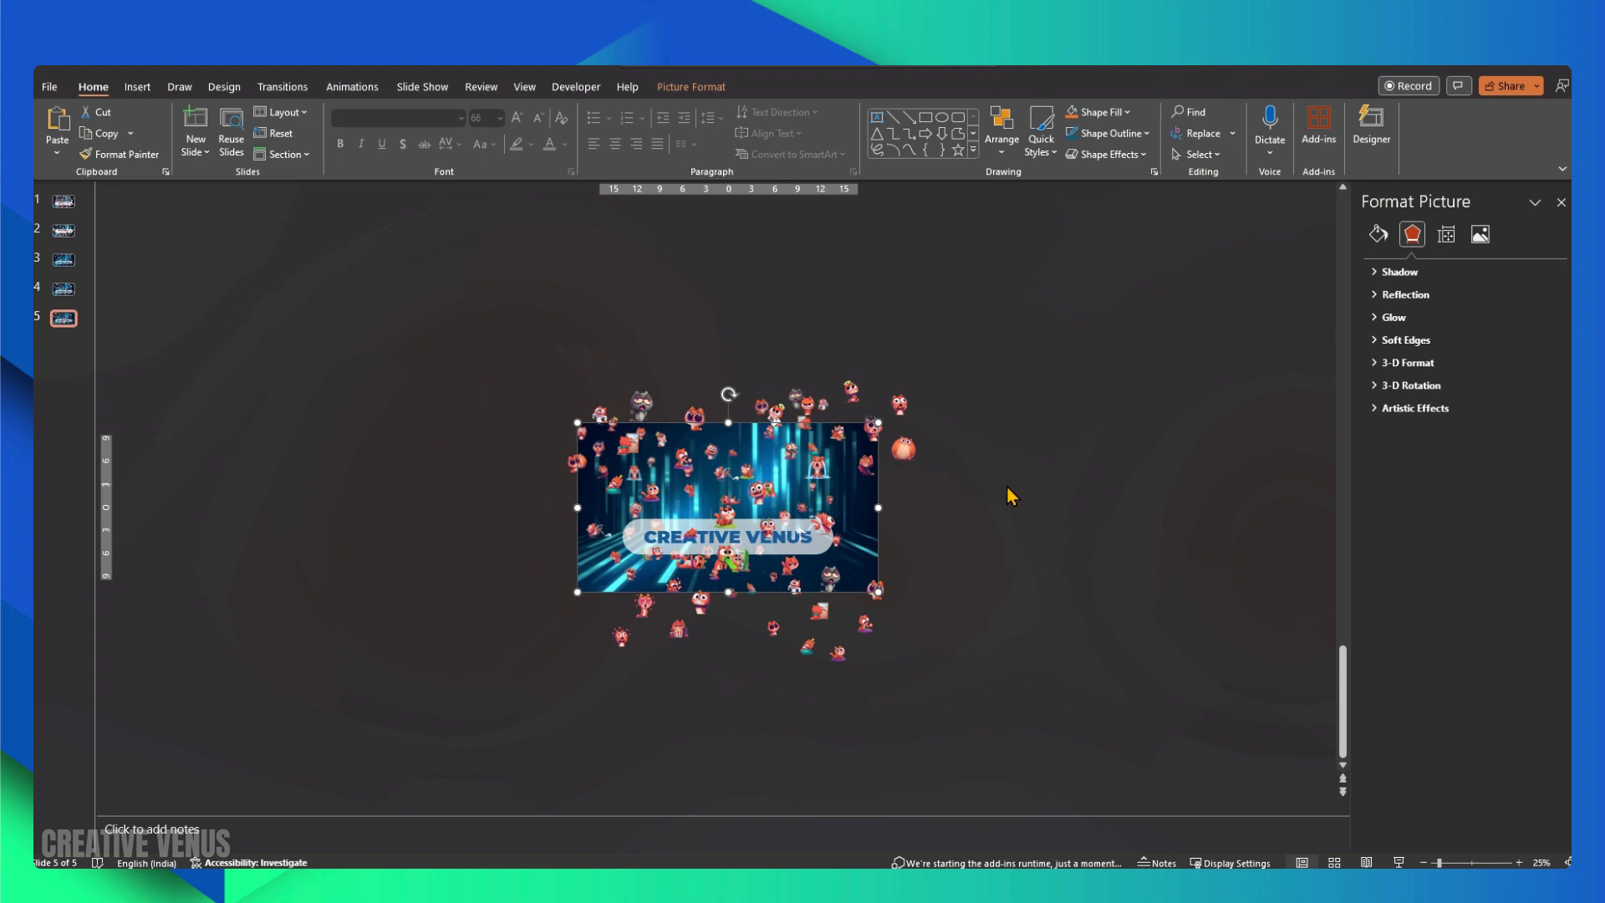
click(1013, 571)
Move the CREATIVE VENUS title straight up to the upper part of slide 5, and return to slide 4.
click(805, 548)
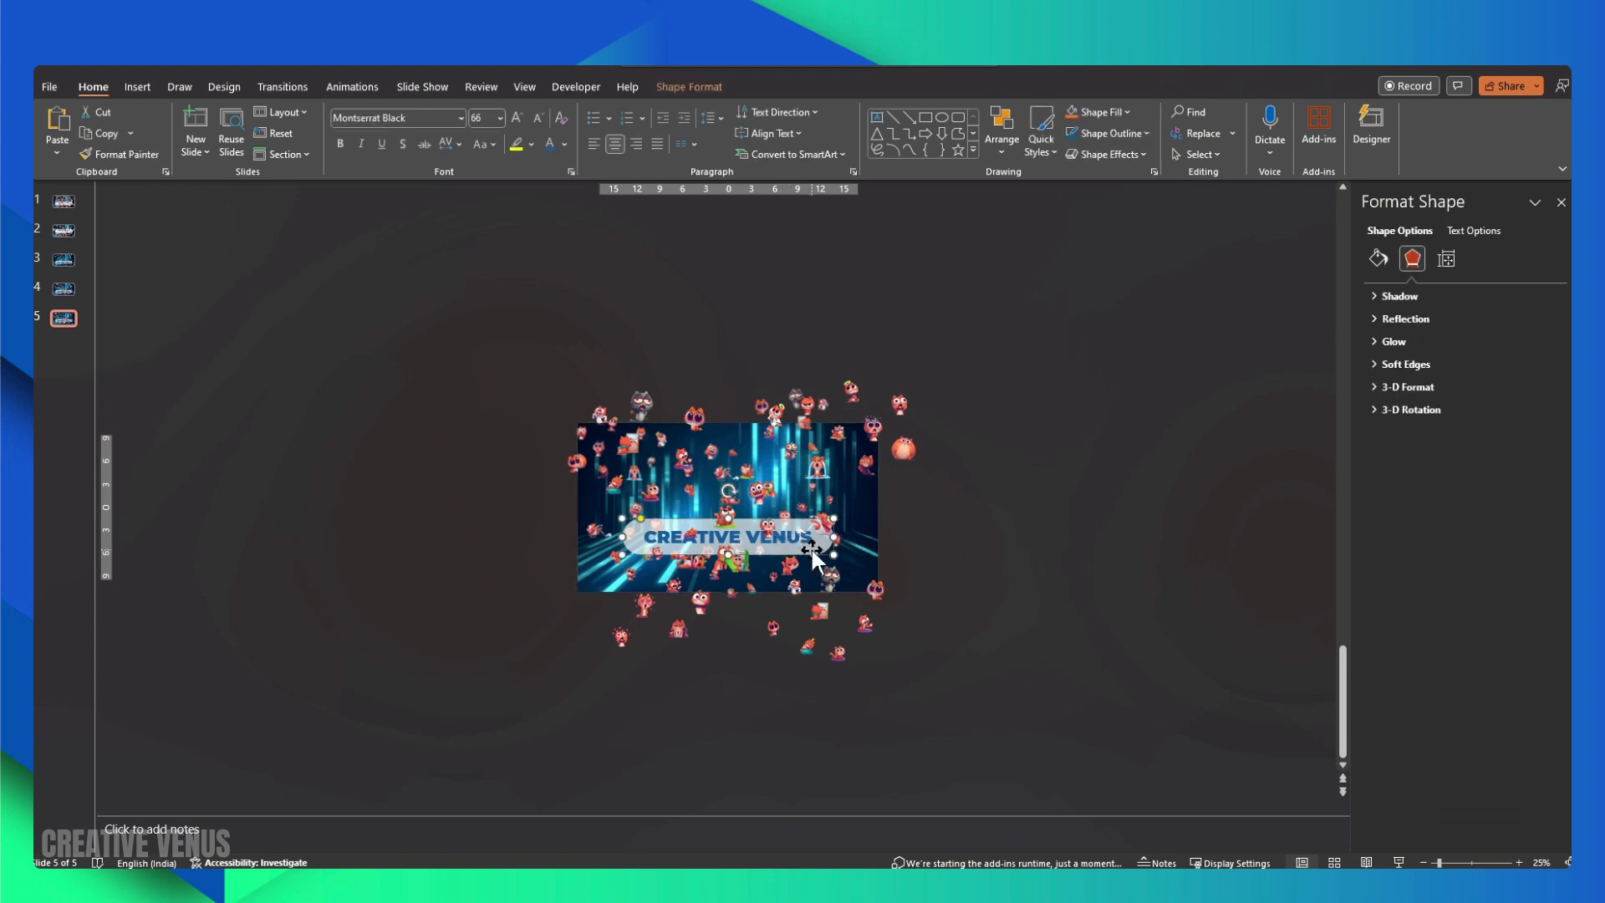
drag(805, 548, 805, 485)
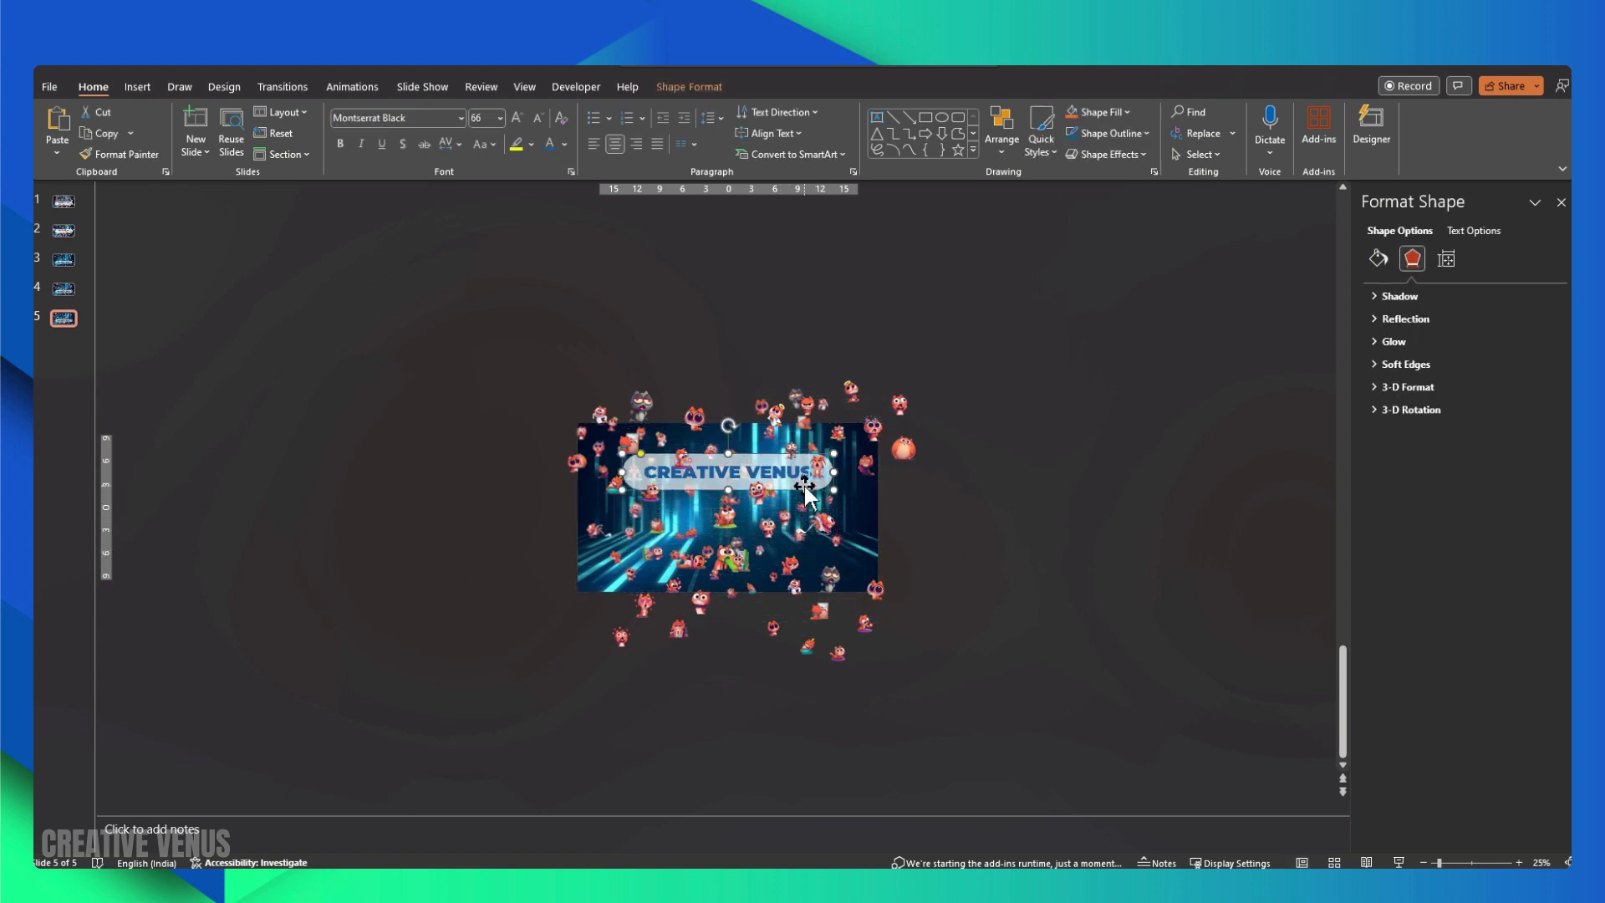
click(240, 259)
click(60, 290)
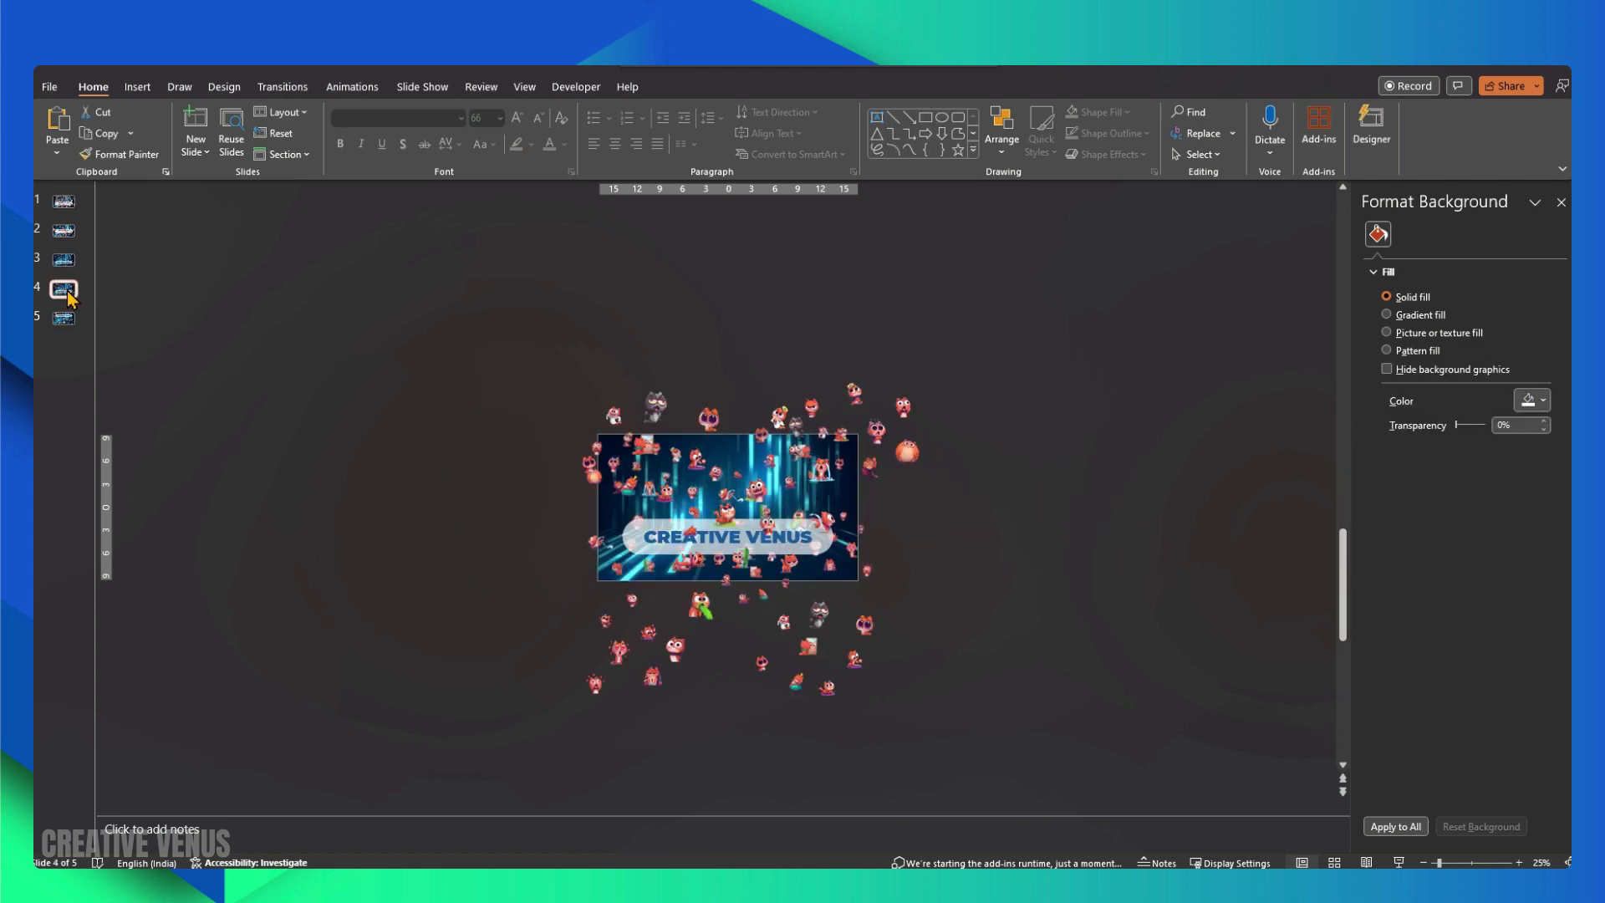